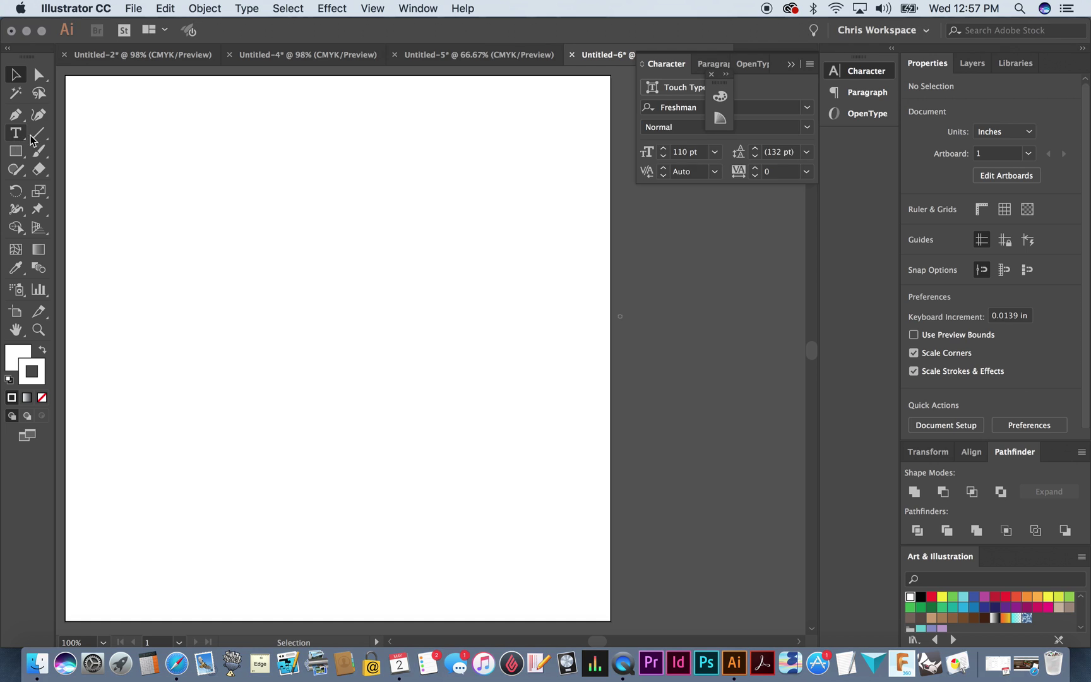
- Create the point text "FRESHMAN" in capitals near the artboard's upper edge
{"action": "left_click", "coordinate": [16, 133]}
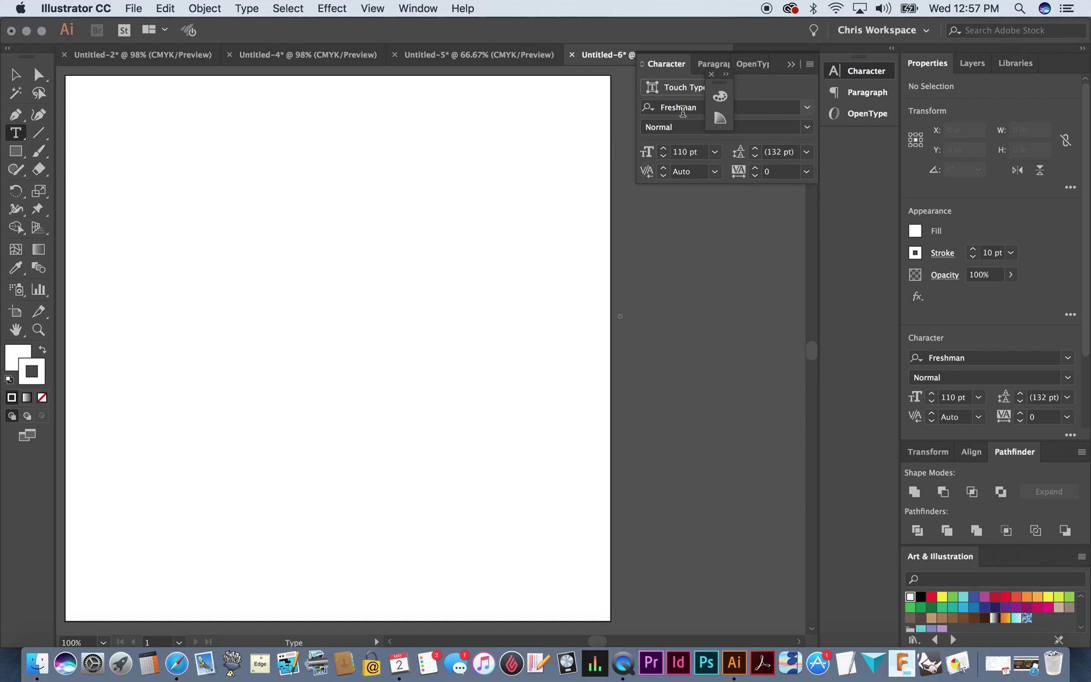
{"action": "left_click", "coordinate": [97, 191]}
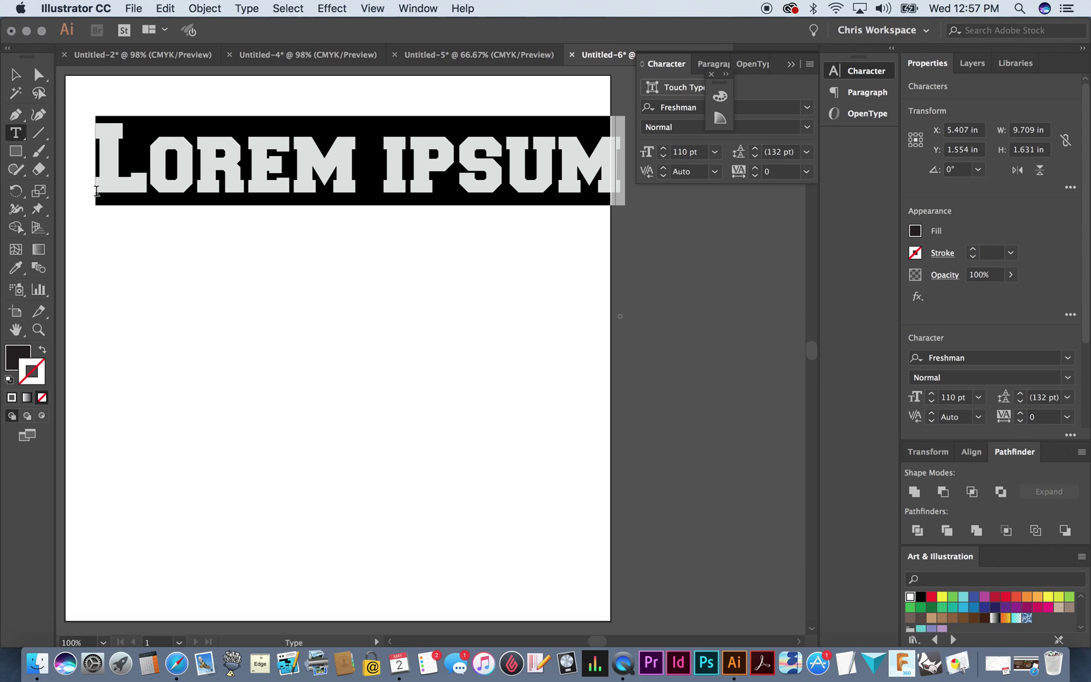
{"action": "type", "text": "FRS"}
{"action": "key", "text": "BackSpace"}
{"action": "type", "text": "ES"}
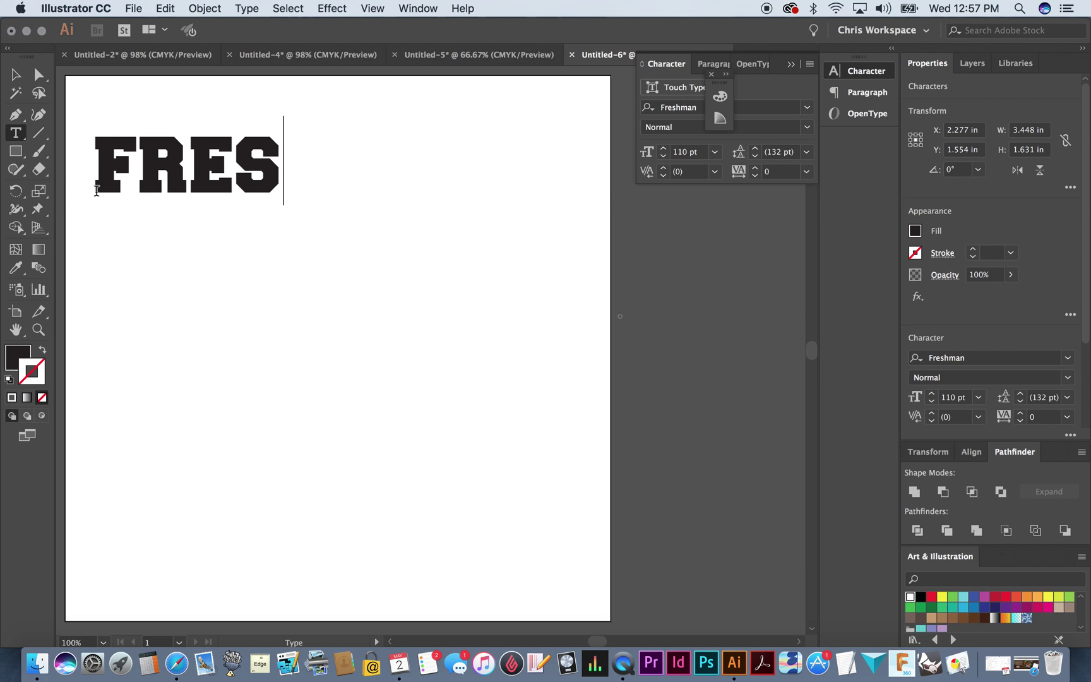
{"action": "type", "text": "HMAN"}
{"action": "left_click", "coordinate": [16, 74]}
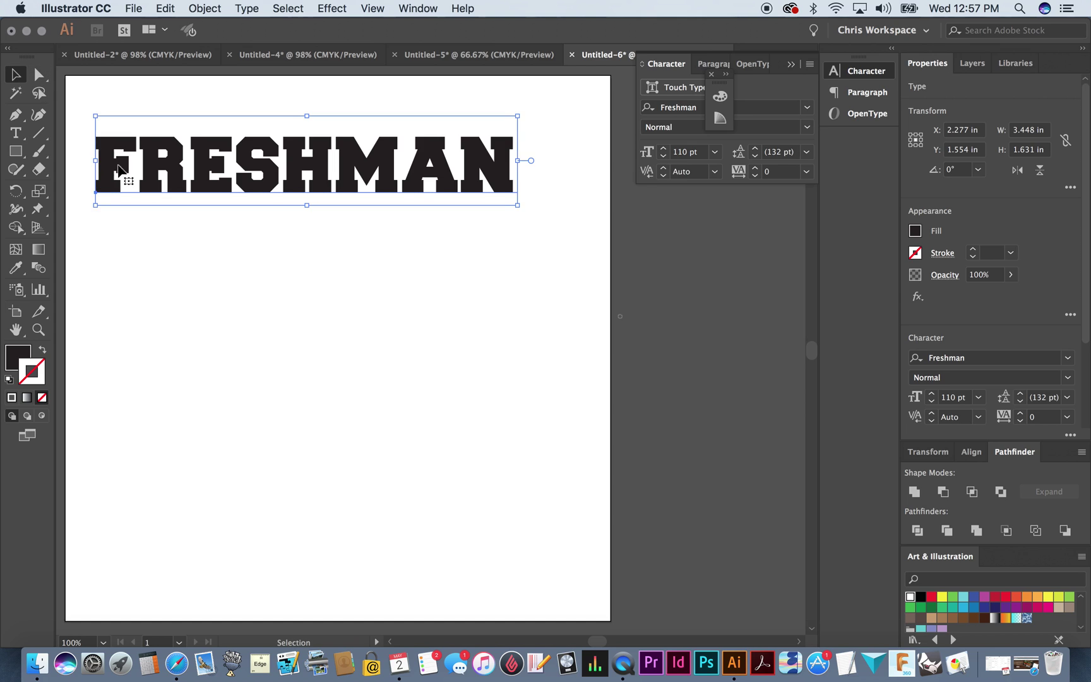
- Fill the FRESHMAN text with the Black swatch
{"action": "scroll", "coordinate": [199, 291], "scroll_direction": "left", "scroll_amount": 2}
{"action": "scroll", "coordinate": [199, 292], "scroll_direction": "up", "scroll_amount": 1}
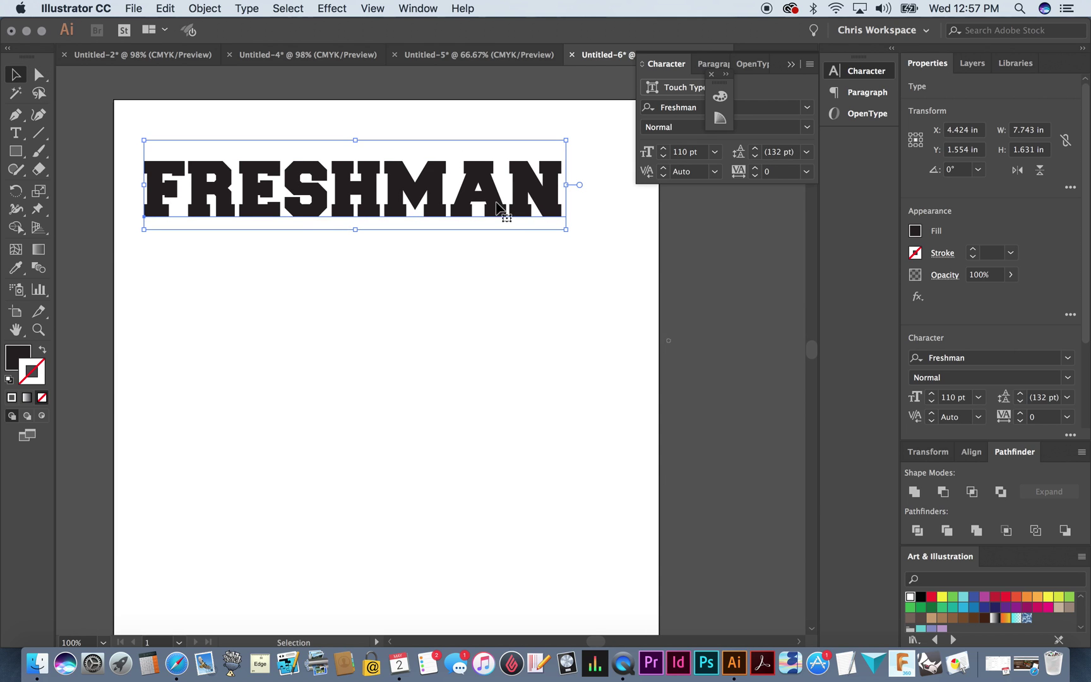
{"action": "left_click", "coordinate": [21, 360]}
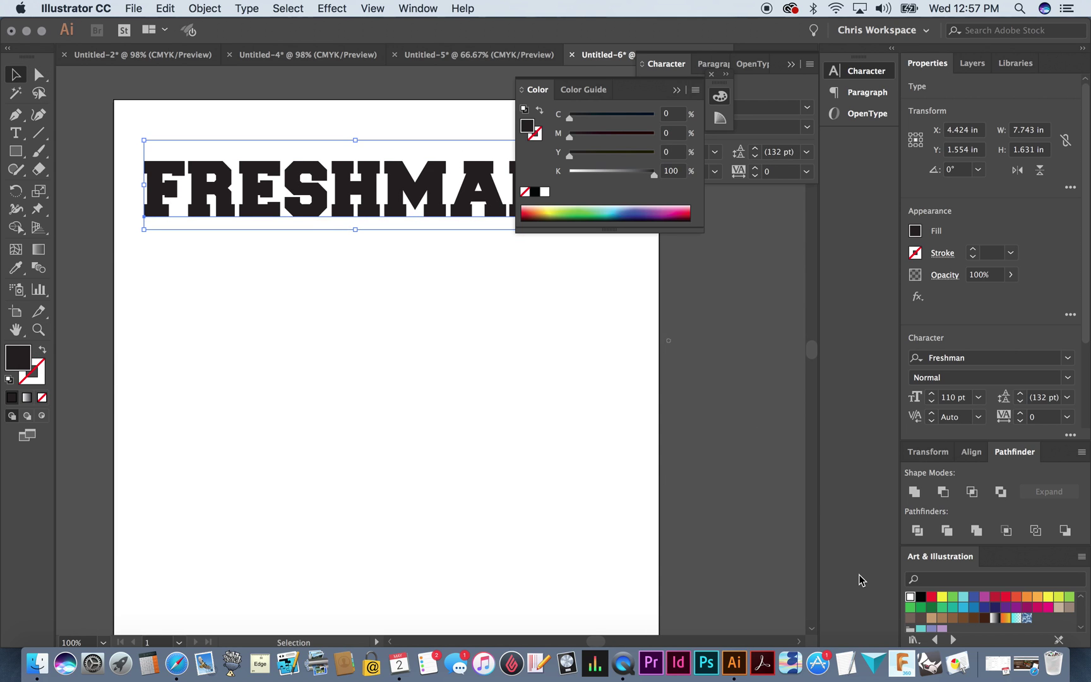
{"action": "left_click", "coordinate": [920, 597]}
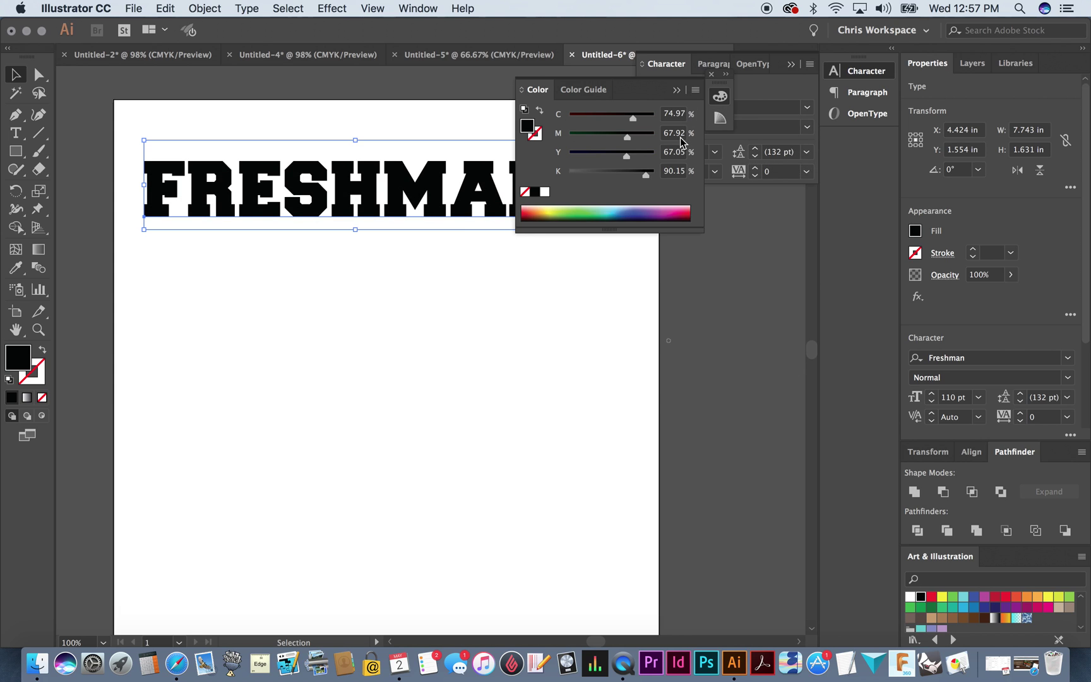
{"action": "left_click", "coordinate": [676, 91]}
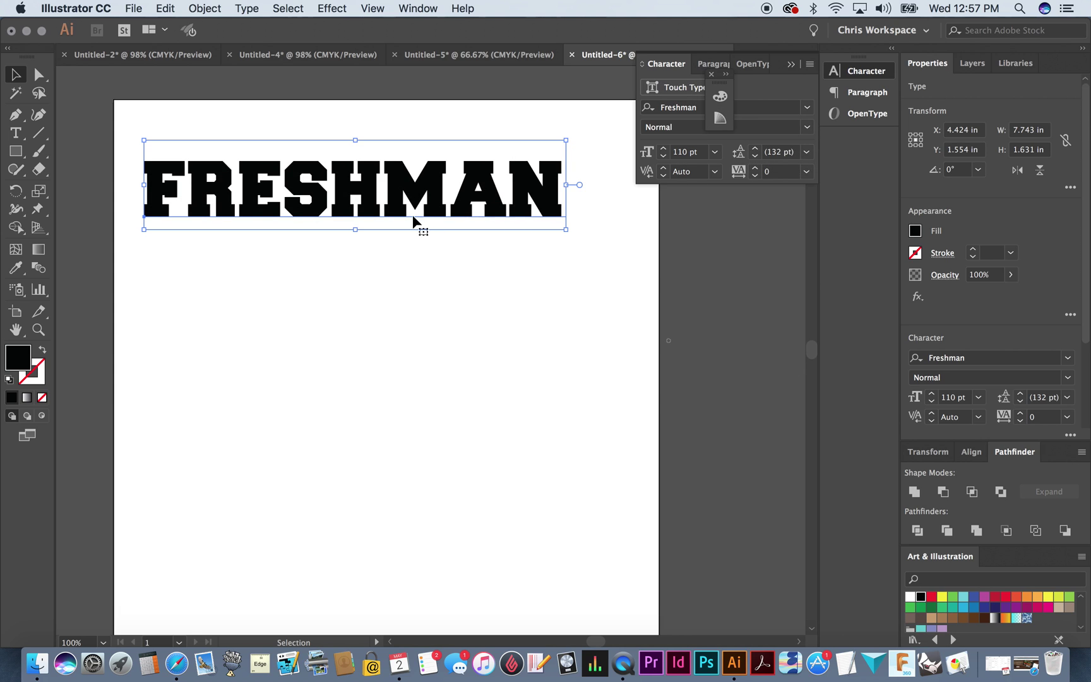
- Move the FRESHMAN text off the artboard onto the gray area above it and convert it to outlines
{"action": "scroll", "coordinate": [367, 176], "scroll_direction": "up", "scroll_amount": 2}
{"action": "scroll", "coordinate": [367, 176], "scroll_direction": "up", "scroll_amount": 10}
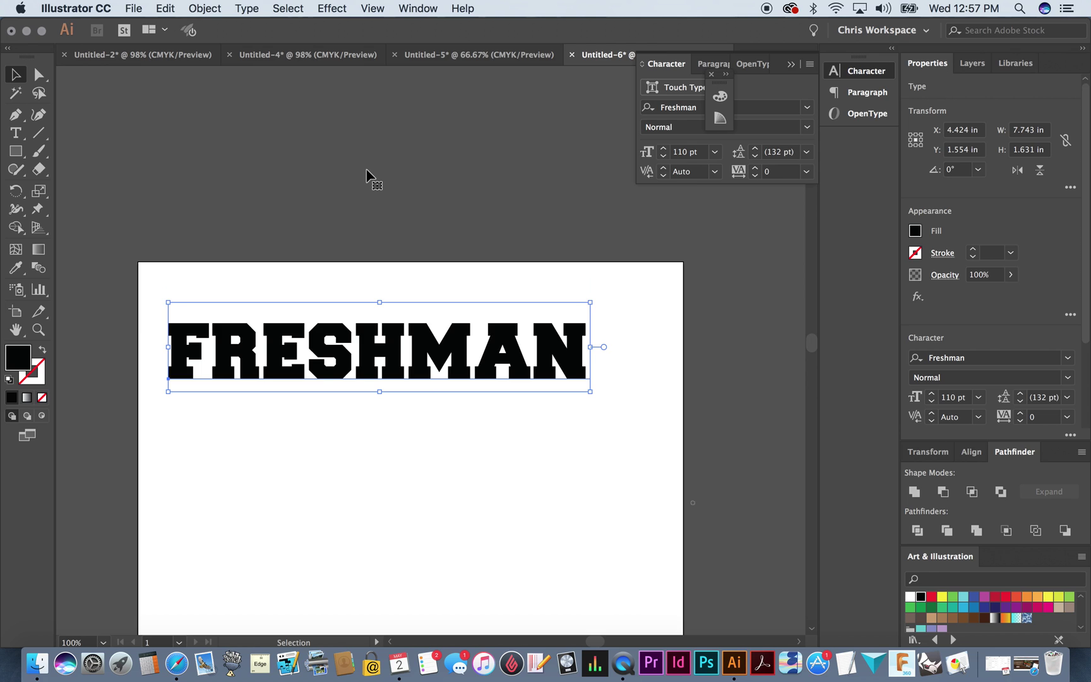
{"action": "left_click_drag", "start_coordinate": [341, 402], "coordinate": [335, 184]}
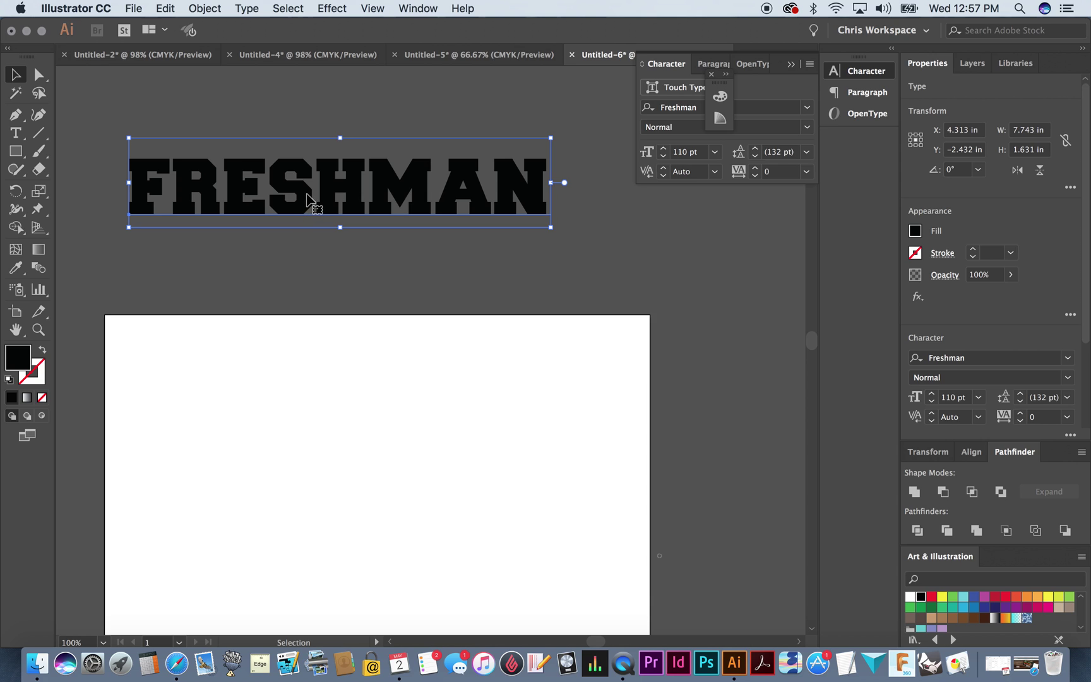
{"action": "left_click", "coordinate": [250, 9]}
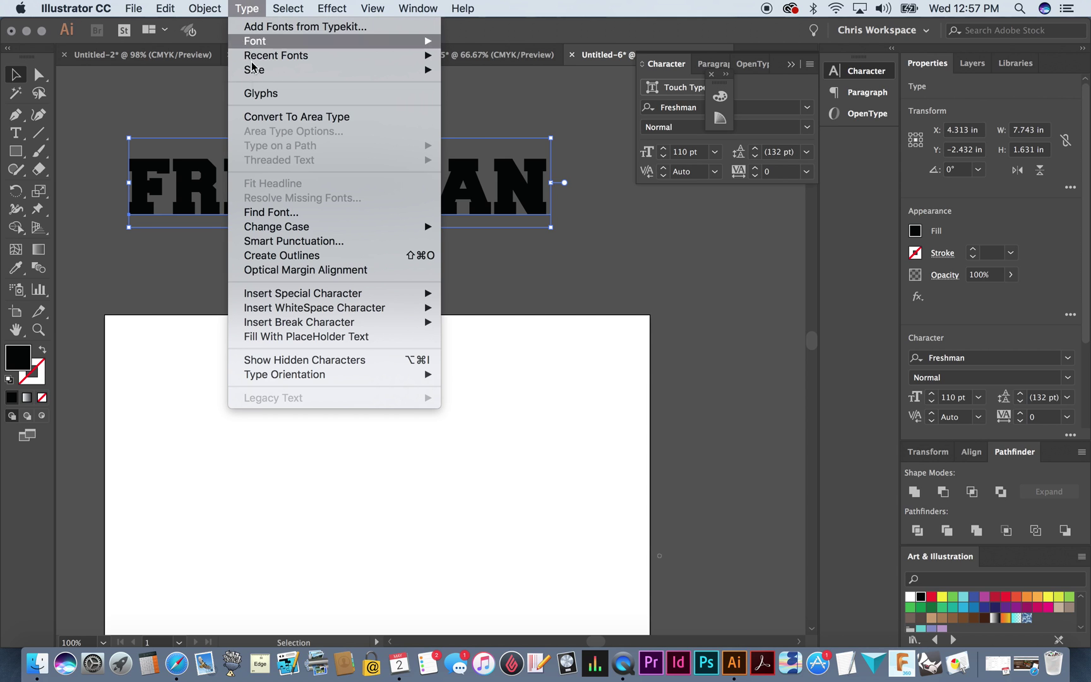
{"action": "left_click", "coordinate": [278, 255]}
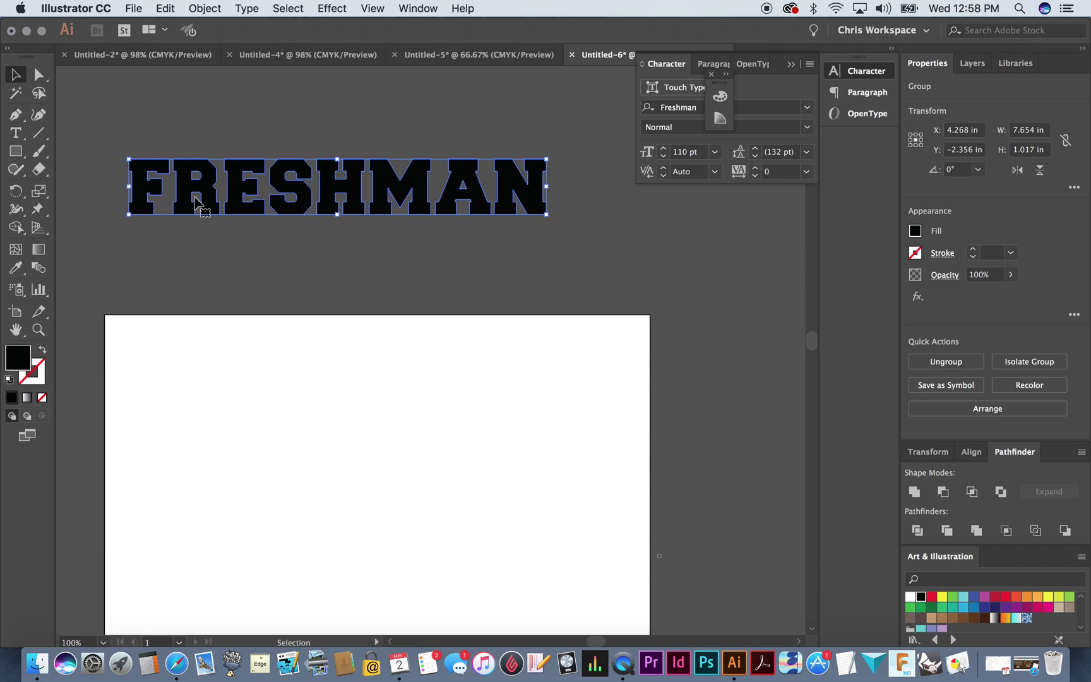
- Copy the outlined FRESHMAN lettering and paste the duplicate in back
{"action": "left_click", "coordinate": [204, 8]}
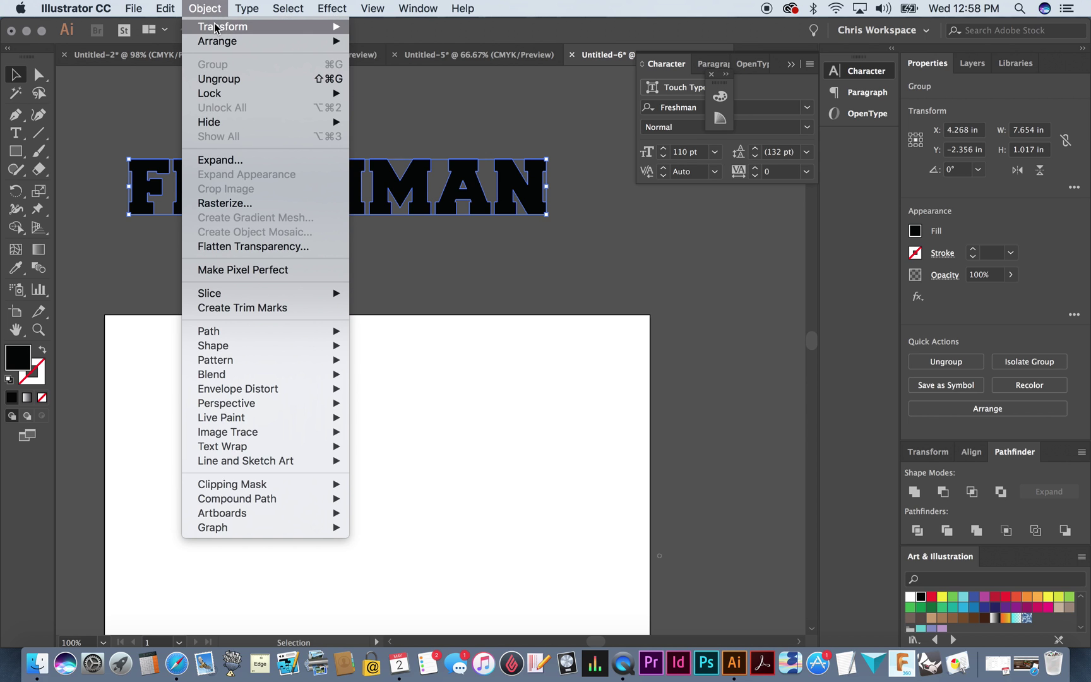
{"action": "mouse_move", "coordinate": [165, 9]}
{"action": "left_click", "coordinate": [181, 79]}
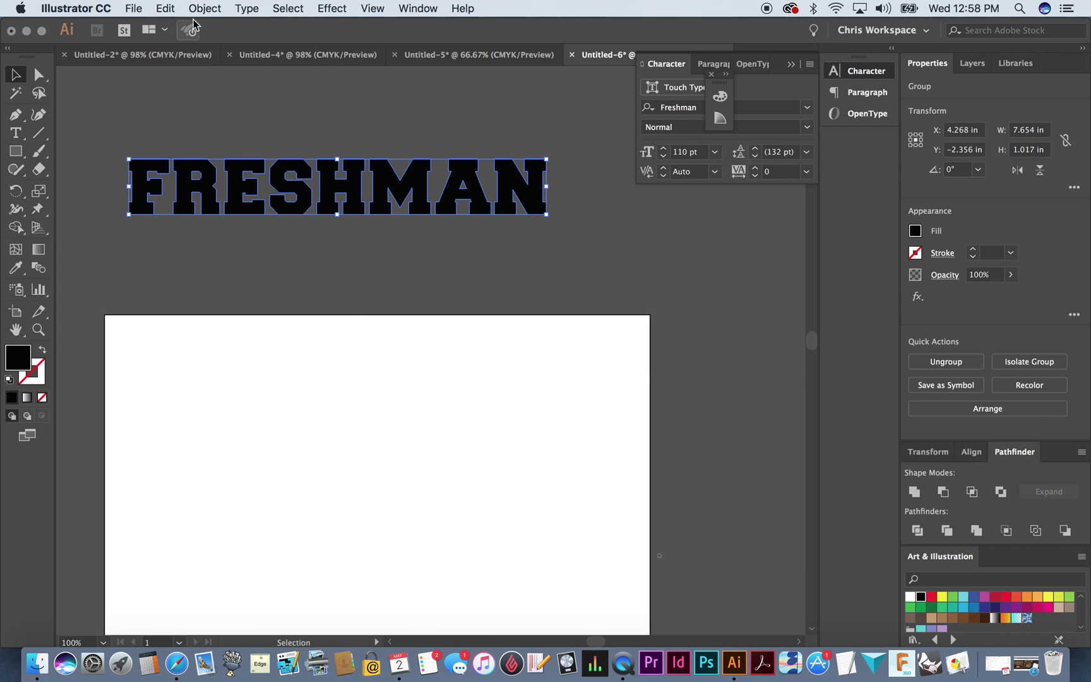
{"action": "left_click", "coordinate": [166, 8]}
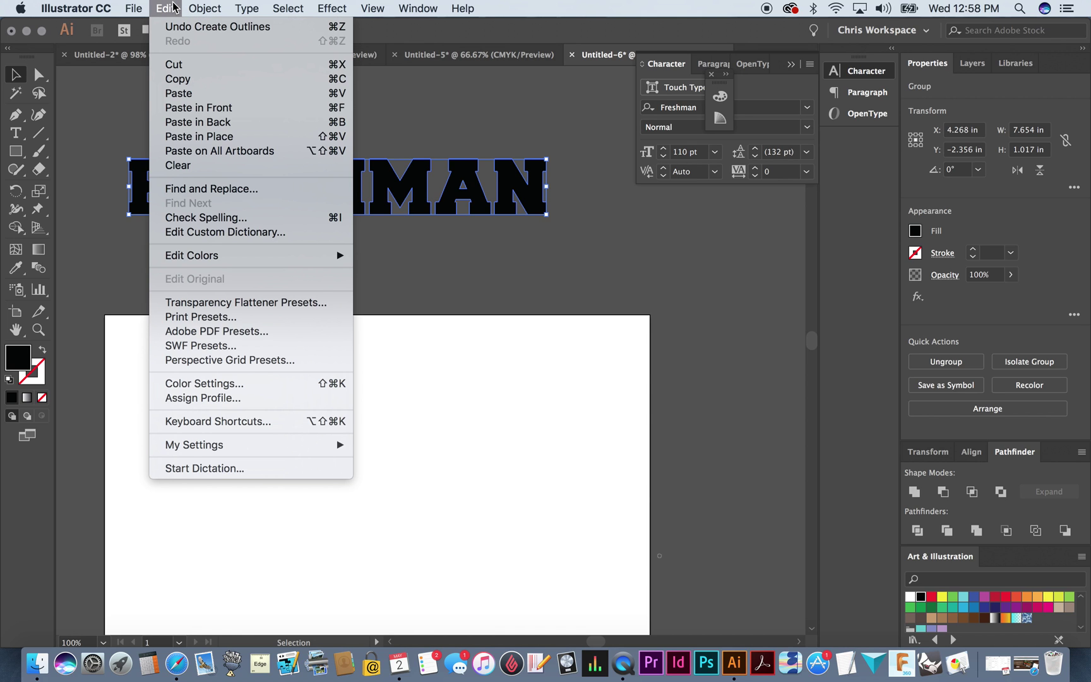
{"action": "left_click", "coordinate": [189, 125]}
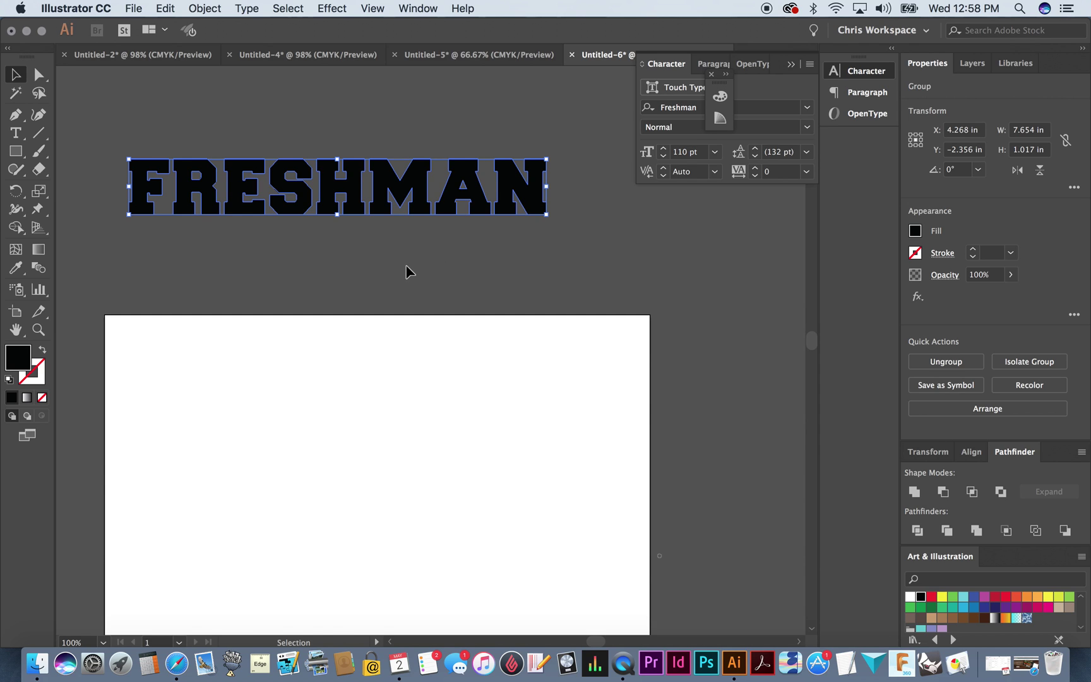
- Give the pasted back copy a white fill and a 10 pt white stroke
{"action": "left_click", "coordinate": [910, 597]}
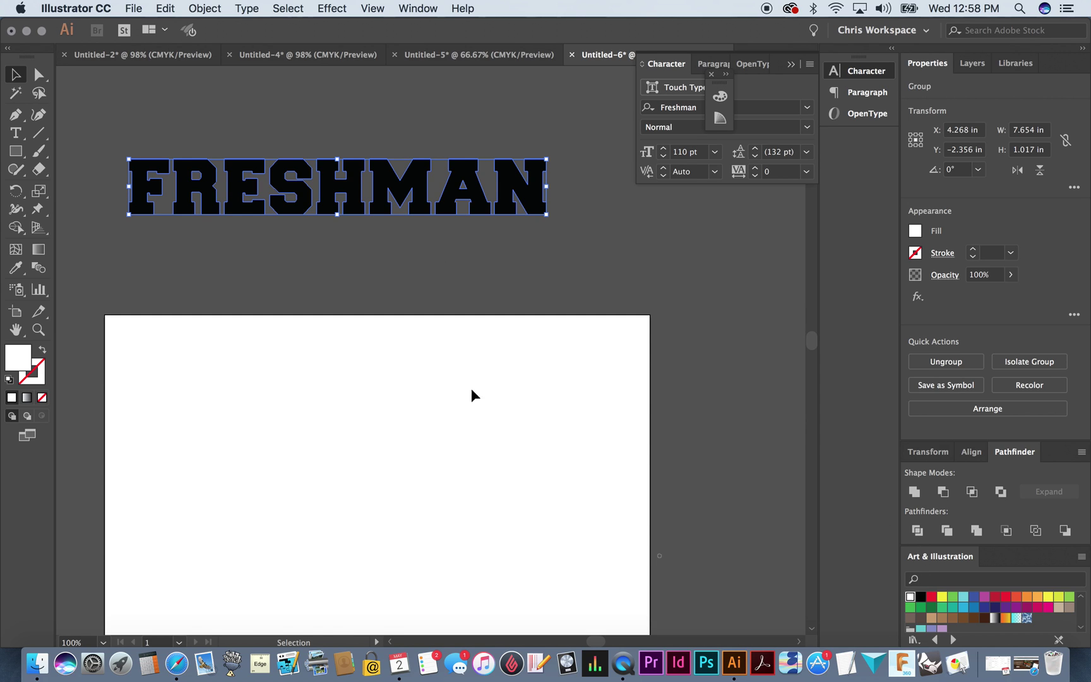
{"action": "left_click", "coordinate": [44, 373]}
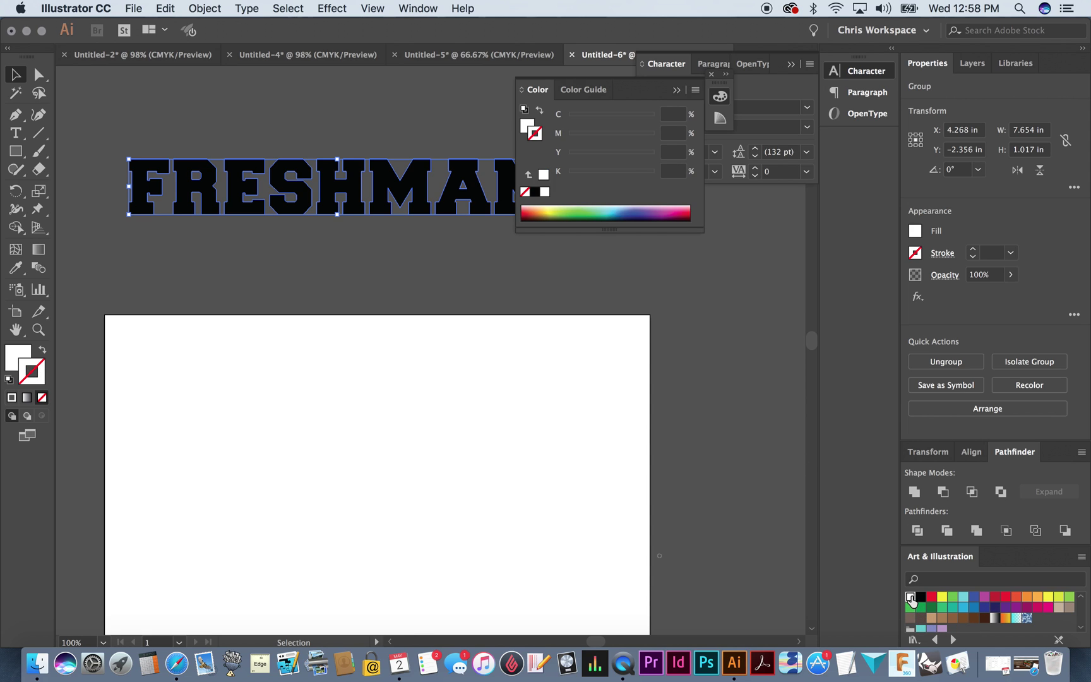
{"action": "left_click", "coordinate": [910, 597]}
{"action": "left_click", "coordinate": [676, 89]}
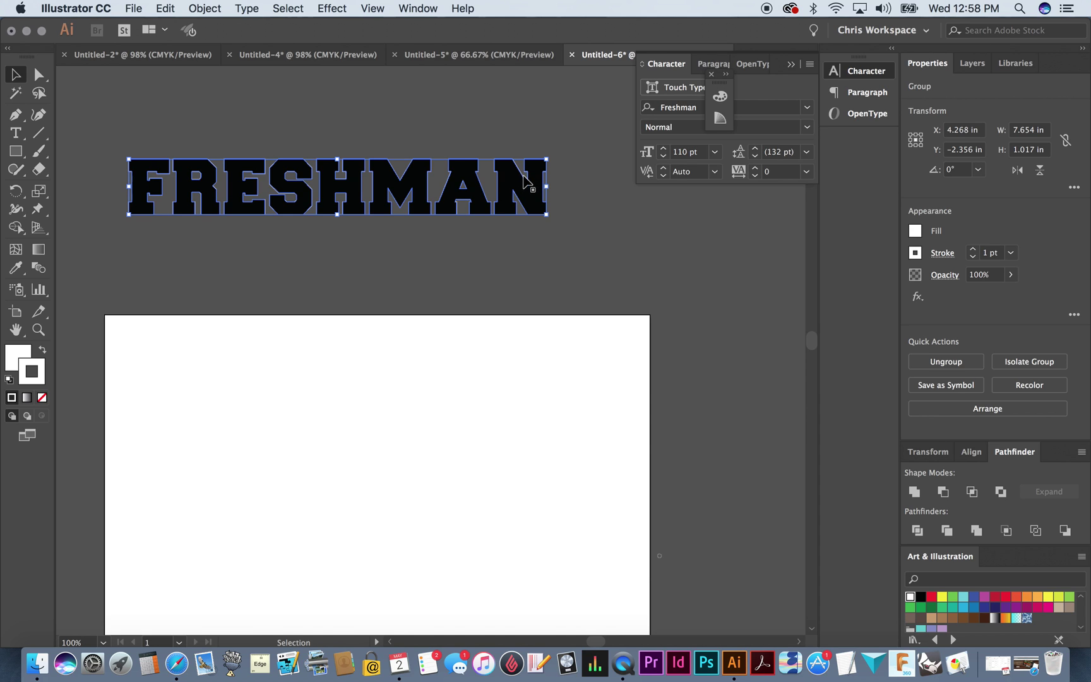
{"action": "left_click", "coordinate": [1011, 252]}
{"action": "left_click", "coordinate": [1038, 468]}
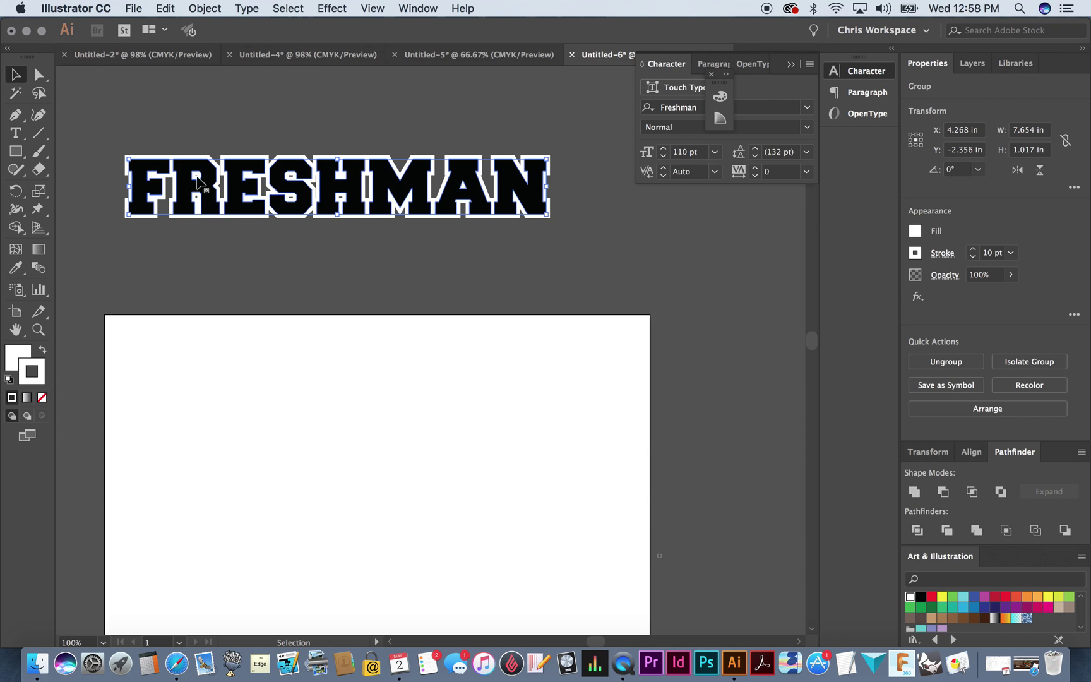
- Copy the white-stroked lettering and paste another duplicate in back of it
{"action": "left_click", "coordinate": [204, 8]}
{"action": "mouse_move", "coordinate": [165, 8]}
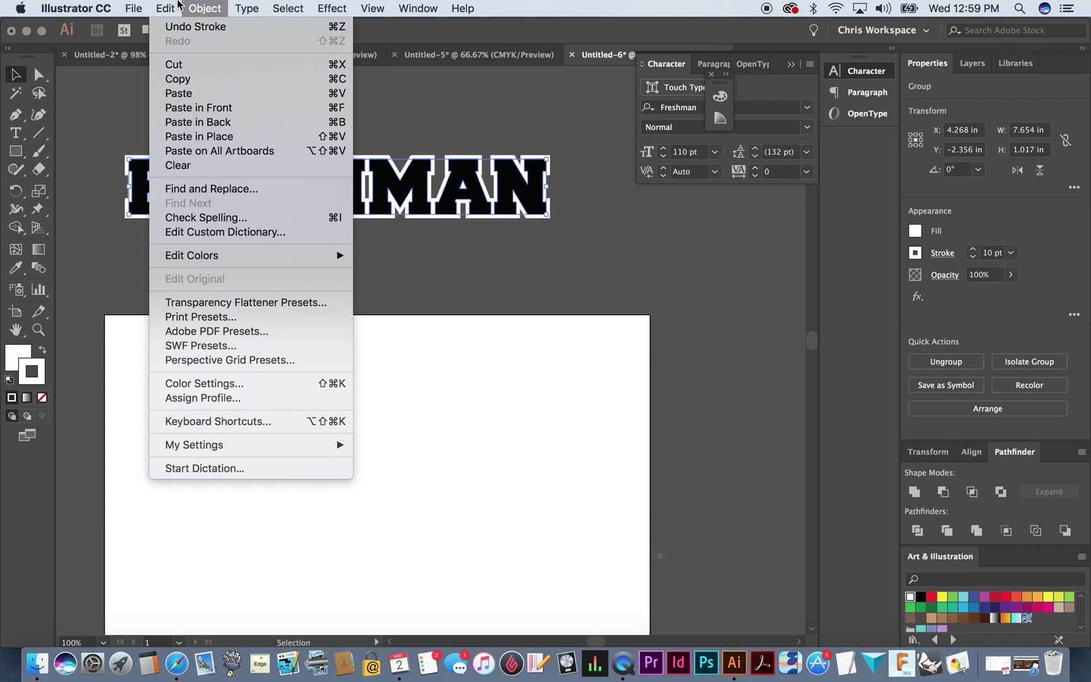
{"action": "left_click", "coordinate": [179, 82]}
{"action": "left_click", "coordinate": [174, 7]}
{"action": "left_click", "coordinate": [179, 125]}
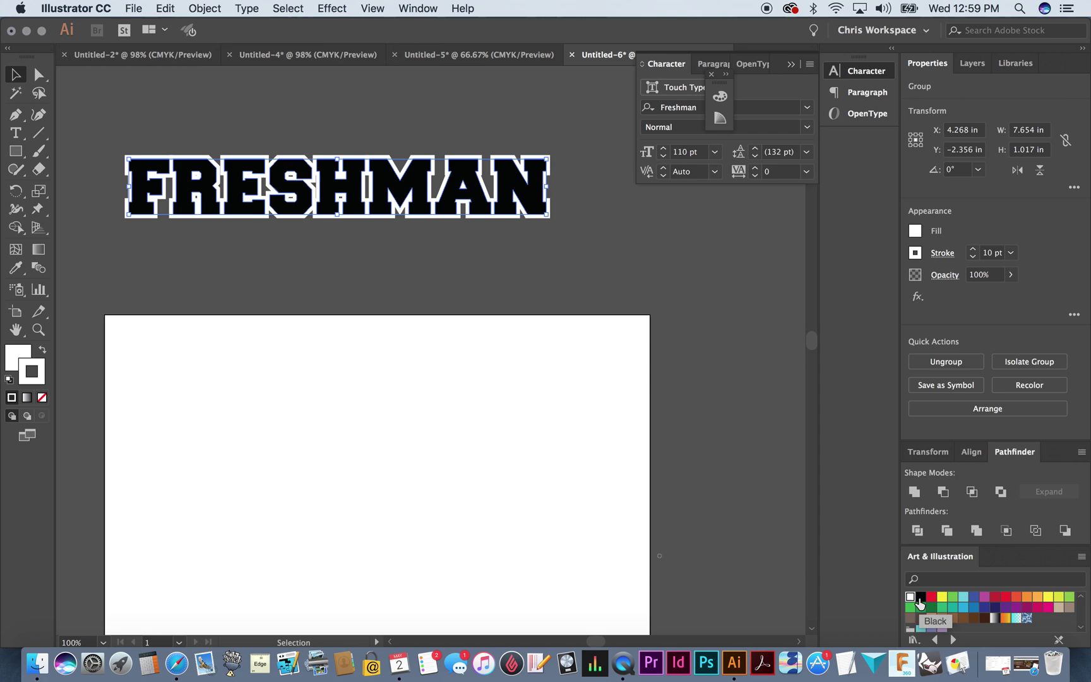
- Give the rearmost copy a black fill and a 20 pt black stroke
{"action": "left_click", "coordinate": [920, 598]}
{"action": "left_click", "coordinate": [24, 359]}
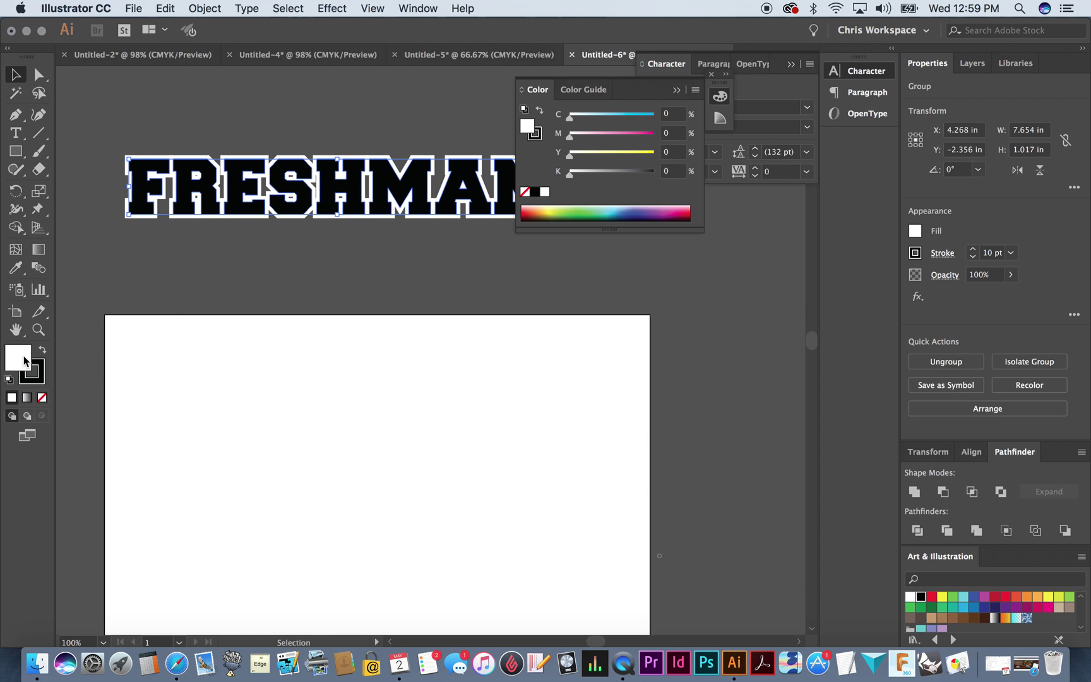
{"action": "left_click", "coordinate": [919, 598]}
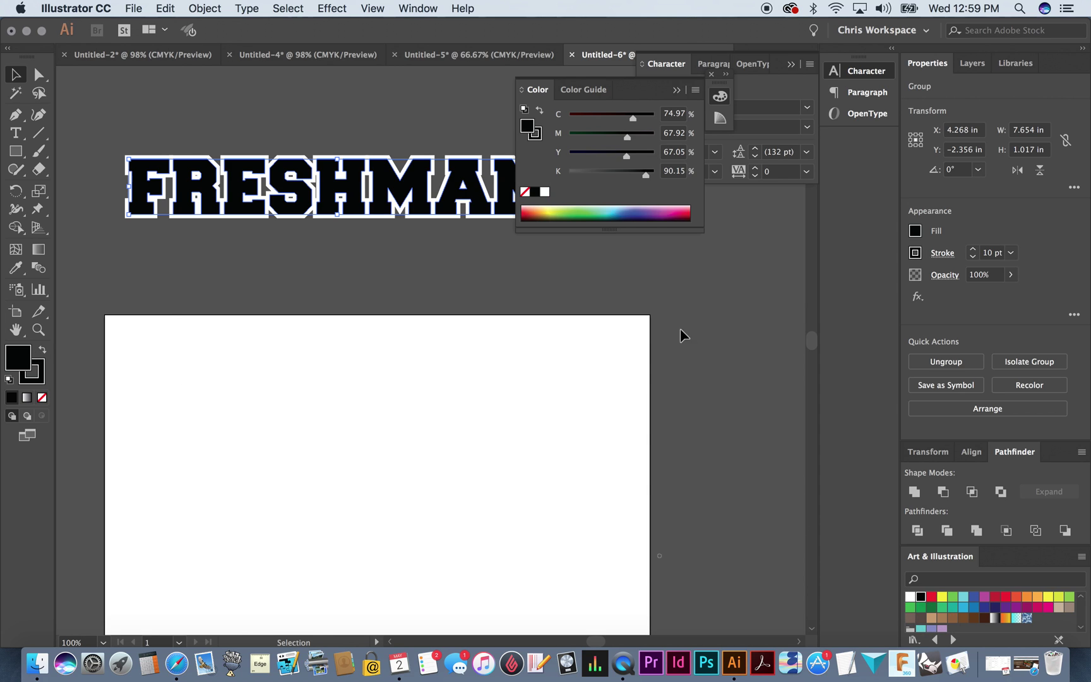
{"action": "left_click", "coordinate": [676, 89]}
{"action": "left_click", "coordinate": [1011, 253]}
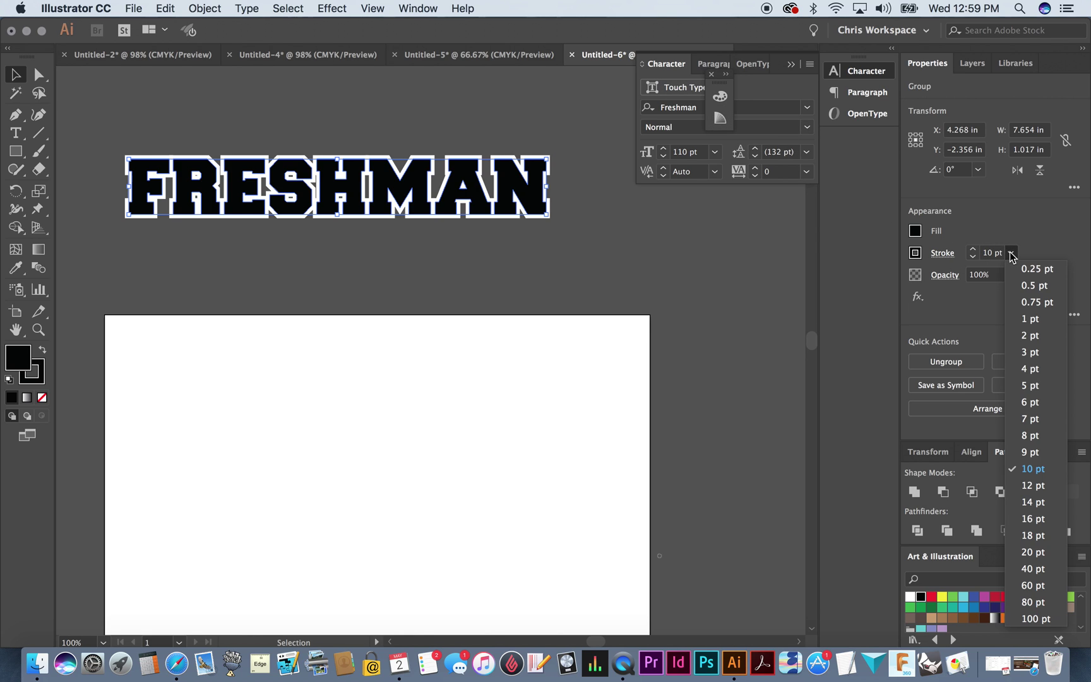
{"action": "left_click", "coordinate": [1031, 550]}
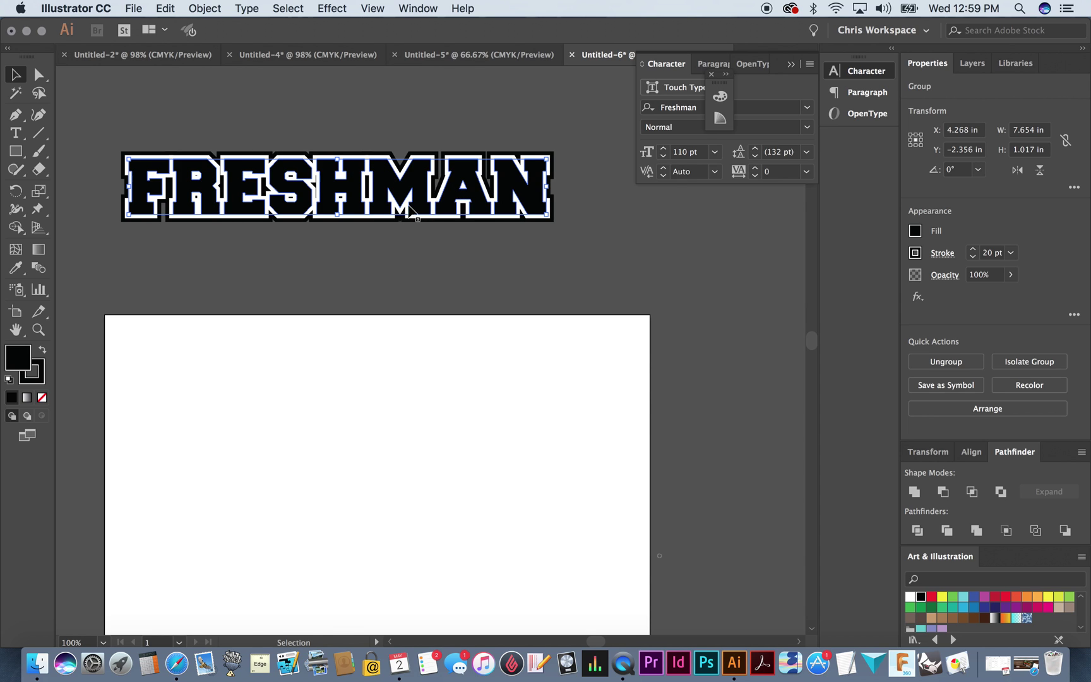
- Select all the stacked FRESHMAN layers, move them together onto the upper part of the artboard, and deselect them
{"action": "left_click", "coordinate": [230, 106]}
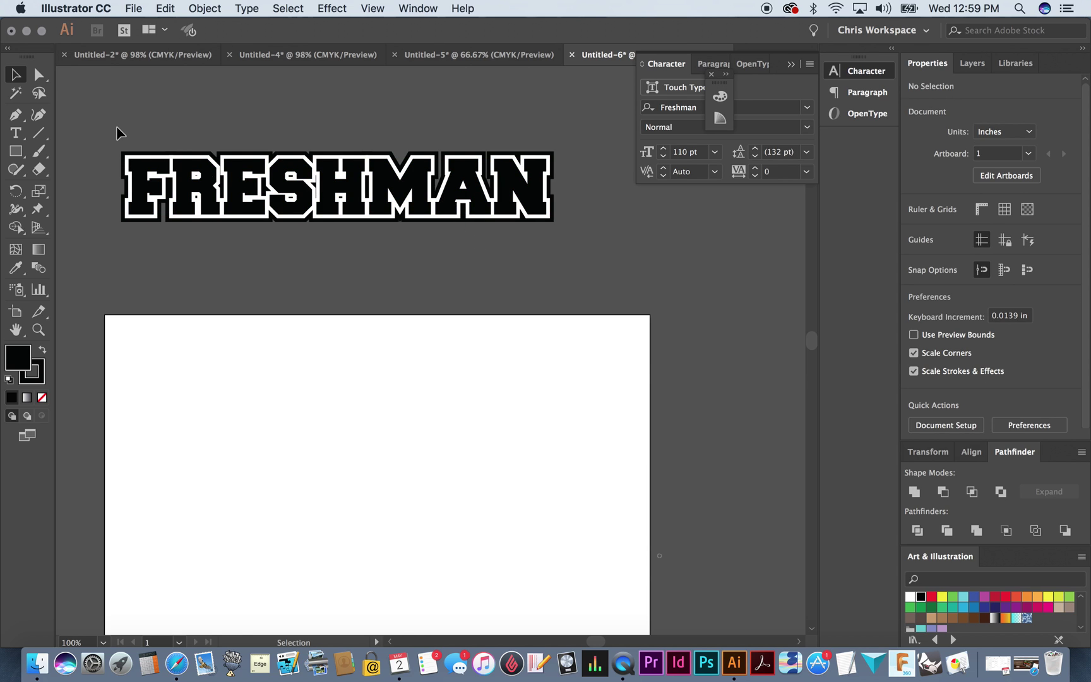
{"action": "left_click_drag", "start_coordinate": [104, 132], "coordinate": [580, 248]}
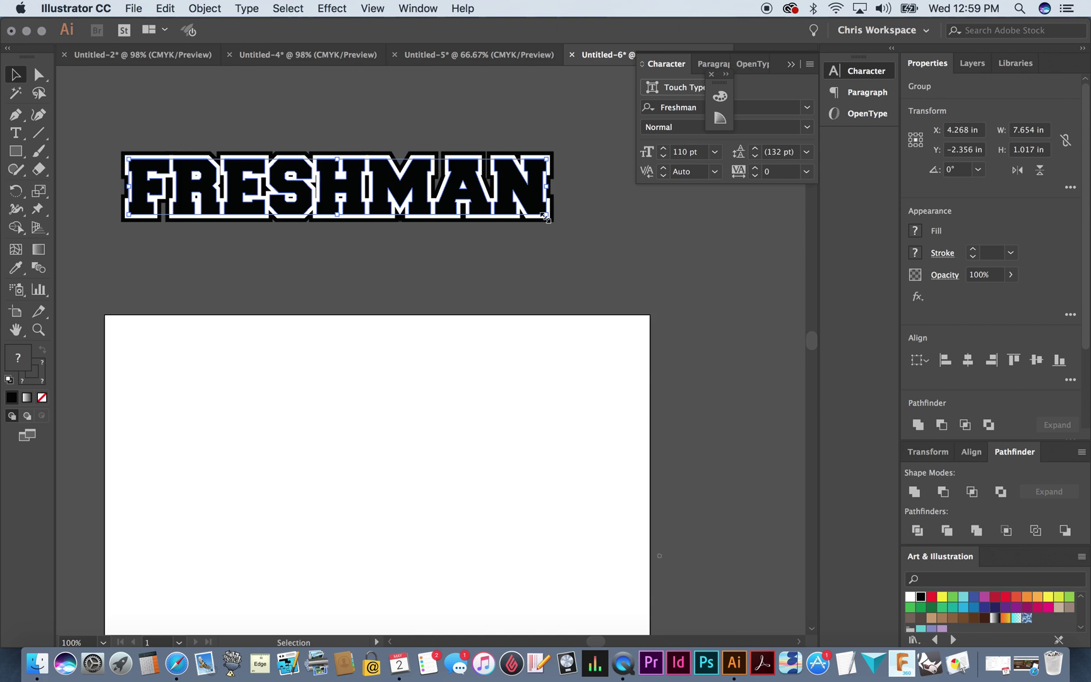
{"action": "left_click_drag", "start_coordinate": [534, 201], "coordinate": [566, 408]}
{"action": "scroll", "coordinate": [373, 331], "scroll_direction": "down", "scroll_amount": 10}
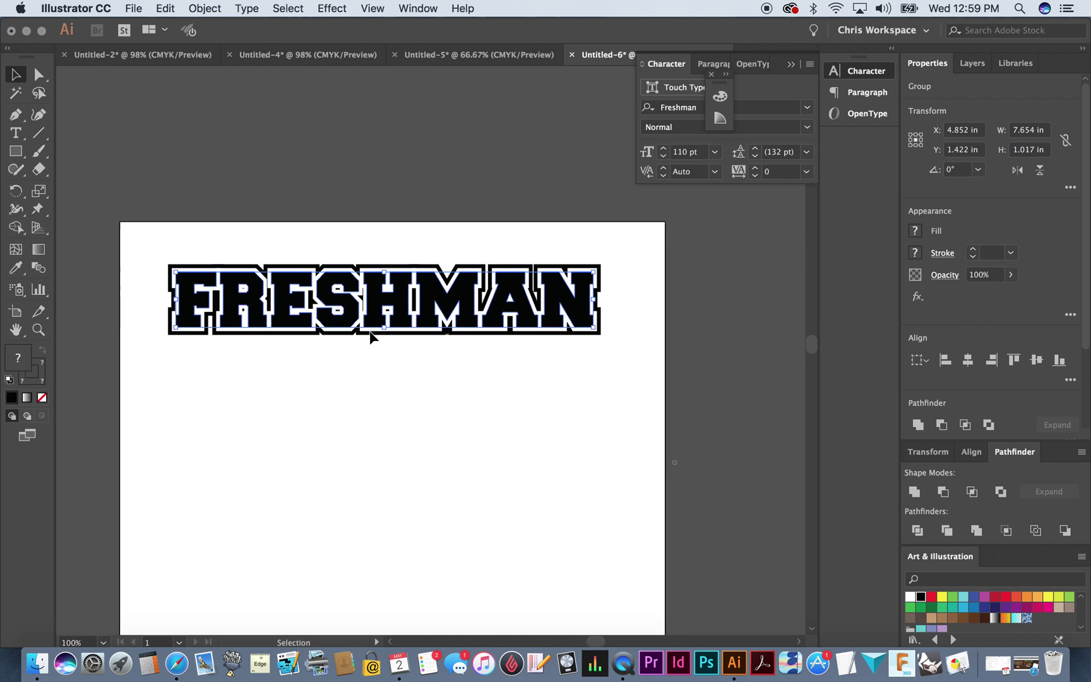
{"action": "scroll", "coordinate": [369, 329], "scroll_direction": "down", "scroll_amount": 2}
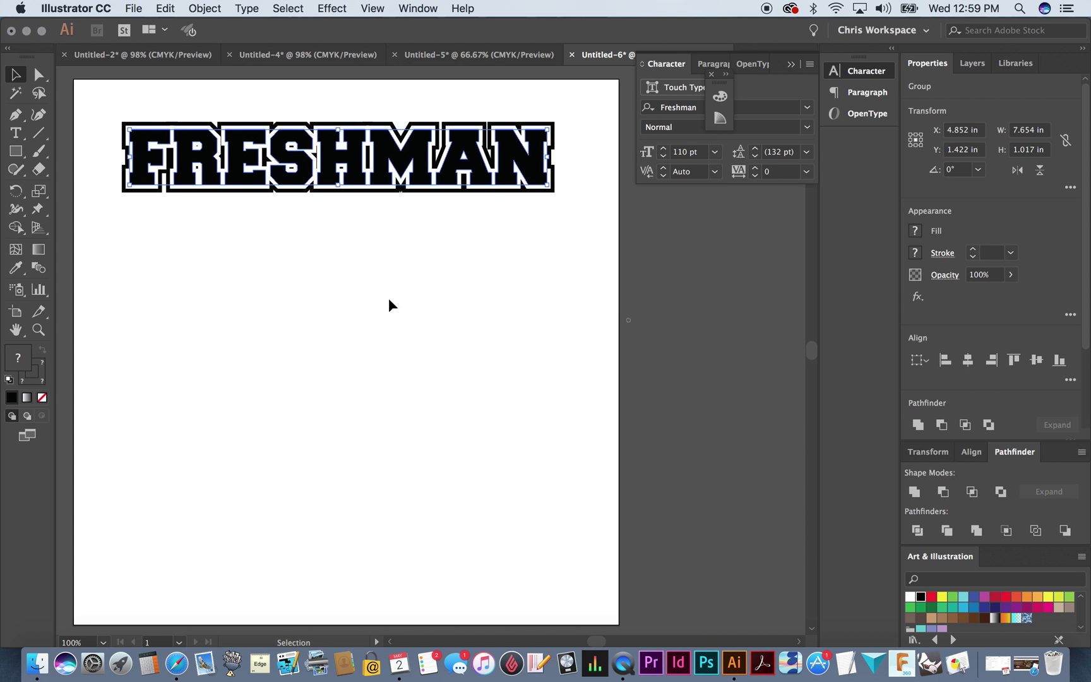
{"action": "left_click", "coordinate": [423, 265]}
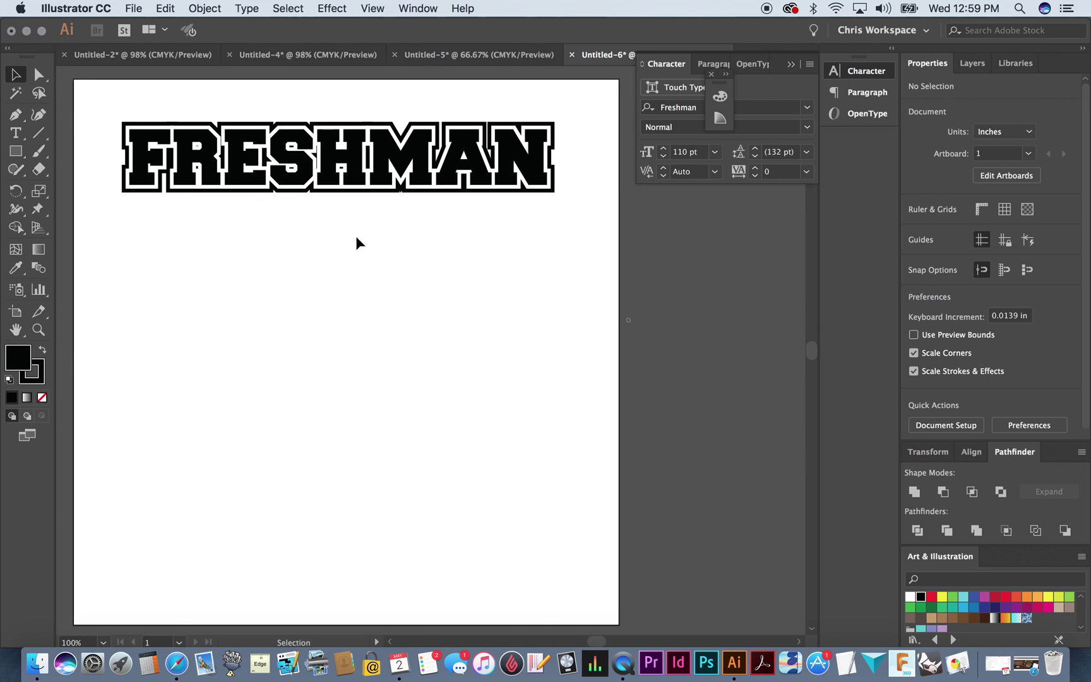
- Move the front black lettering above the artboard, shift the next layer downward to separate the stack, and undo the last move
{"action": "left_click", "coordinate": [307, 174]}
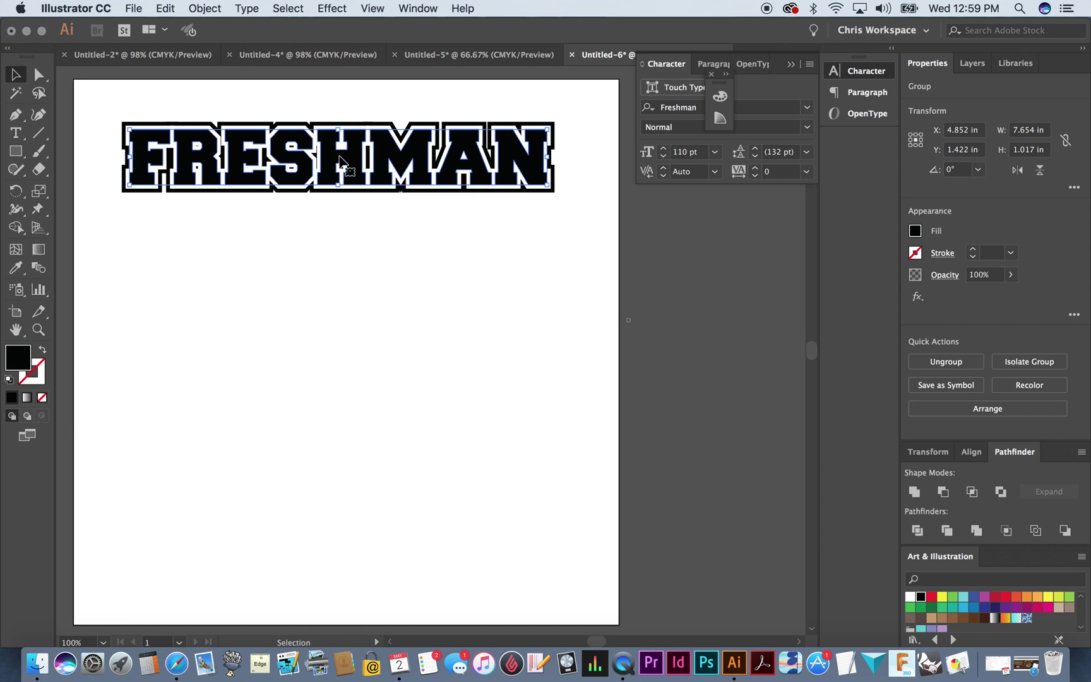
{"action": "scroll", "coordinate": [268, 231], "scroll_direction": "up", "scroll_amount": 1}
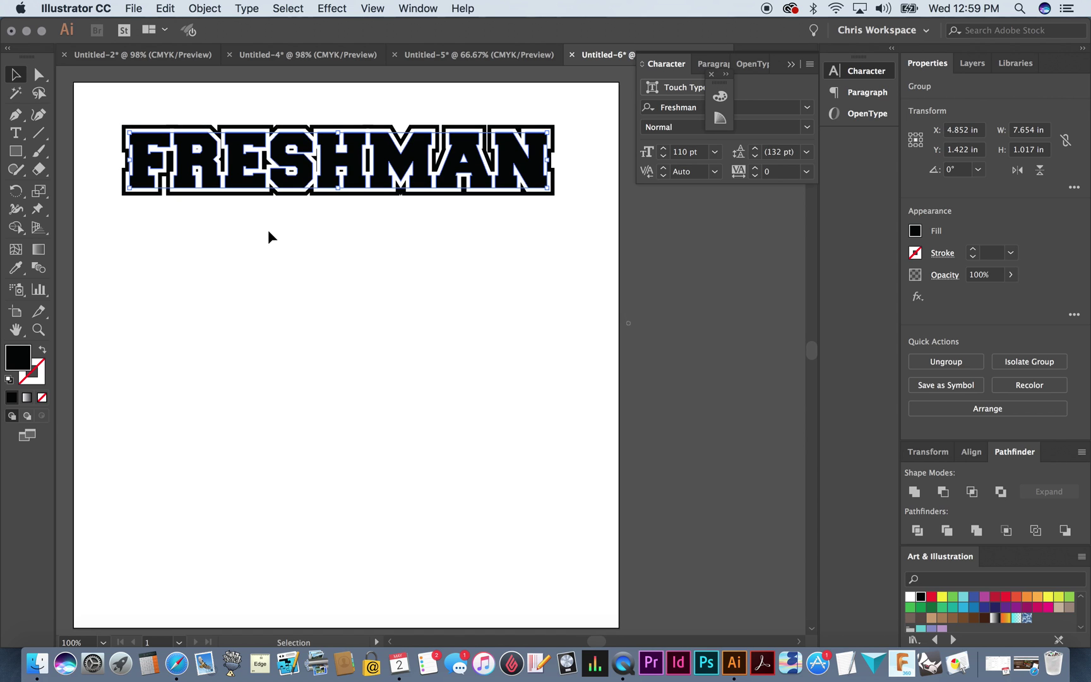
{"action": "scroll", "coordinate": [301, 168], "scroll_direction": "up", "scroll_amount": 5}
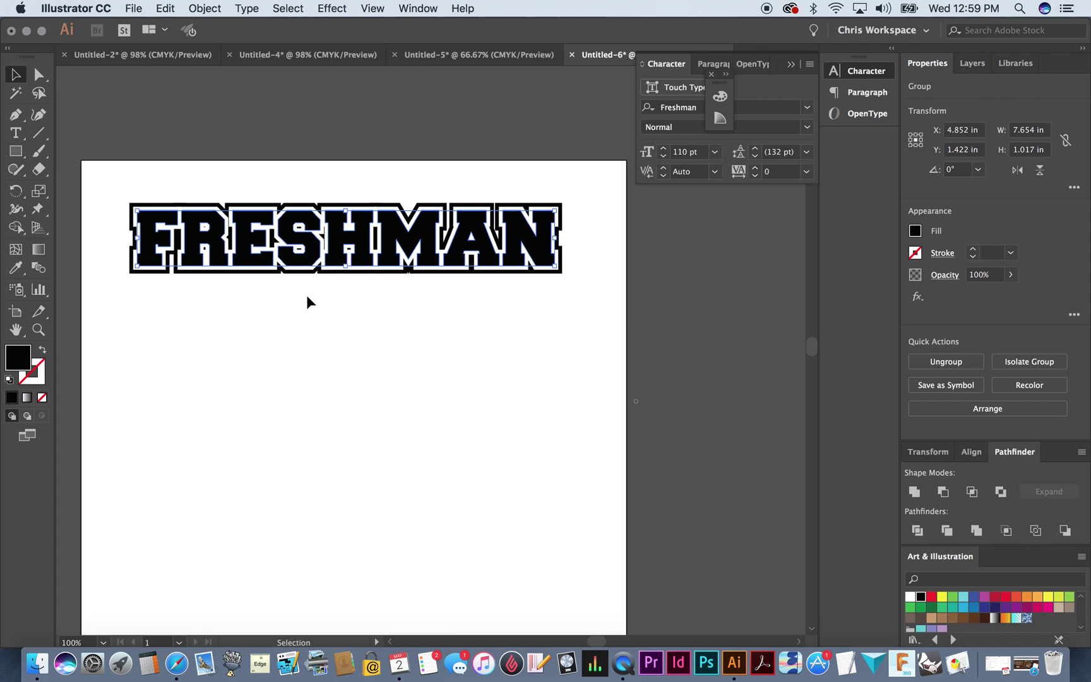
{"action": "left_click_drag", "start_coordinate": [340, 248], "coordinate": [333, 119]}
{"action": "scroll", "coordinate": [335, 125], "scroll_direction": "up", "scroll_amount": 3}
{"action": "left_click_drag", "start_coordinate": [361, 311], "coordinate": [366, 423]}
{"action": "key", "text": "cmd+z"}
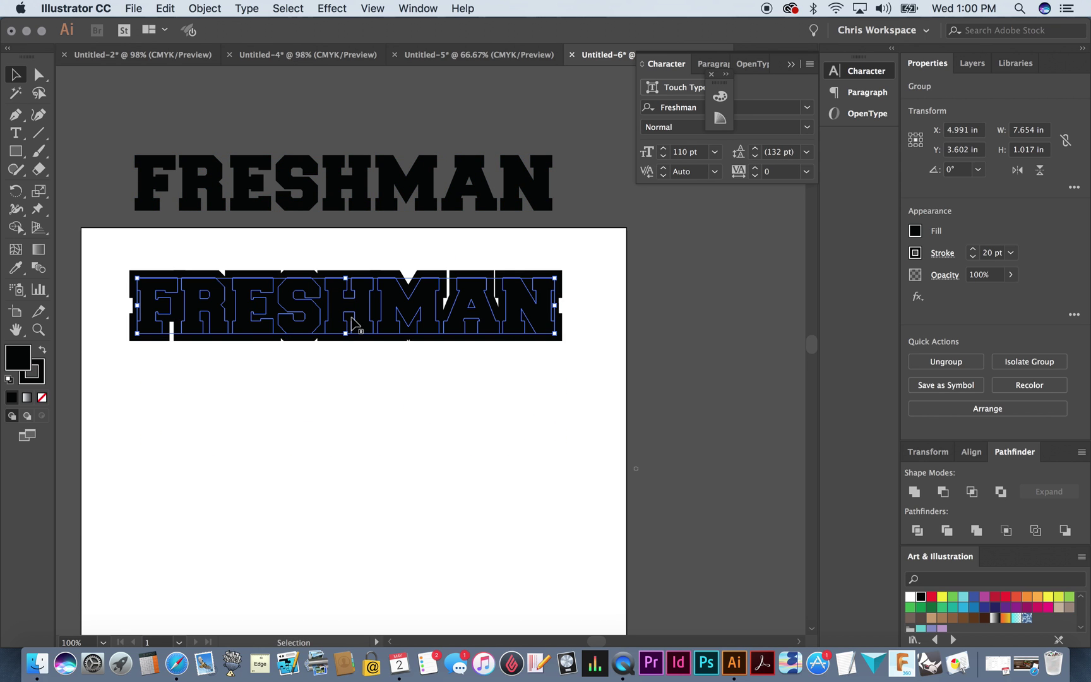
- Move the white-stroked FRESHMAN lettering off the artboard to just above the black front lettering, and deselect it
{"action": "key", "text": "super+shift+z"}
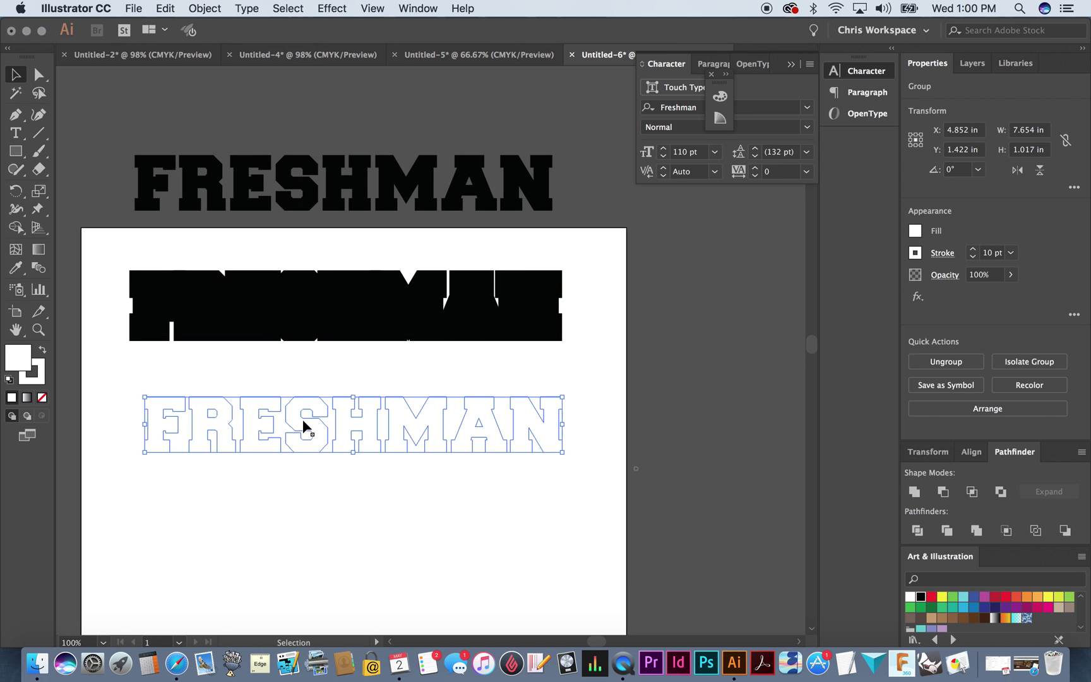
{"action": "left_click", "coordinate": [370, 288]}
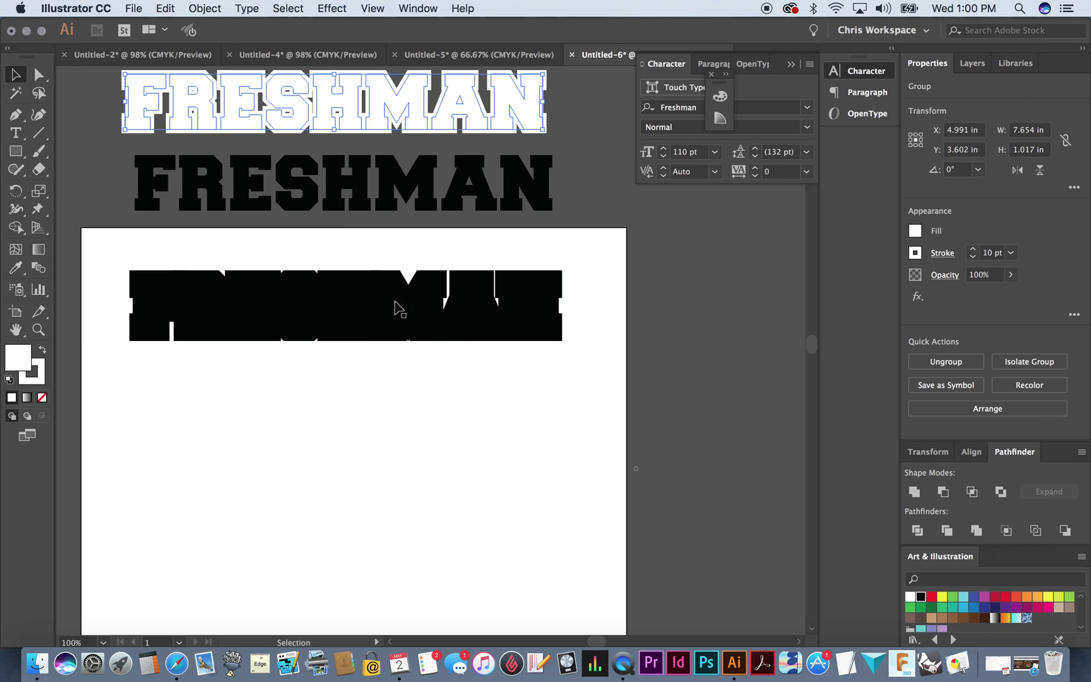
{"action": "left_click", "coordinate": [344, 432]}
{"action": "scroll", "coordinate": [344, 431], "scroll_direction": "up", "scroll_amount": 5}
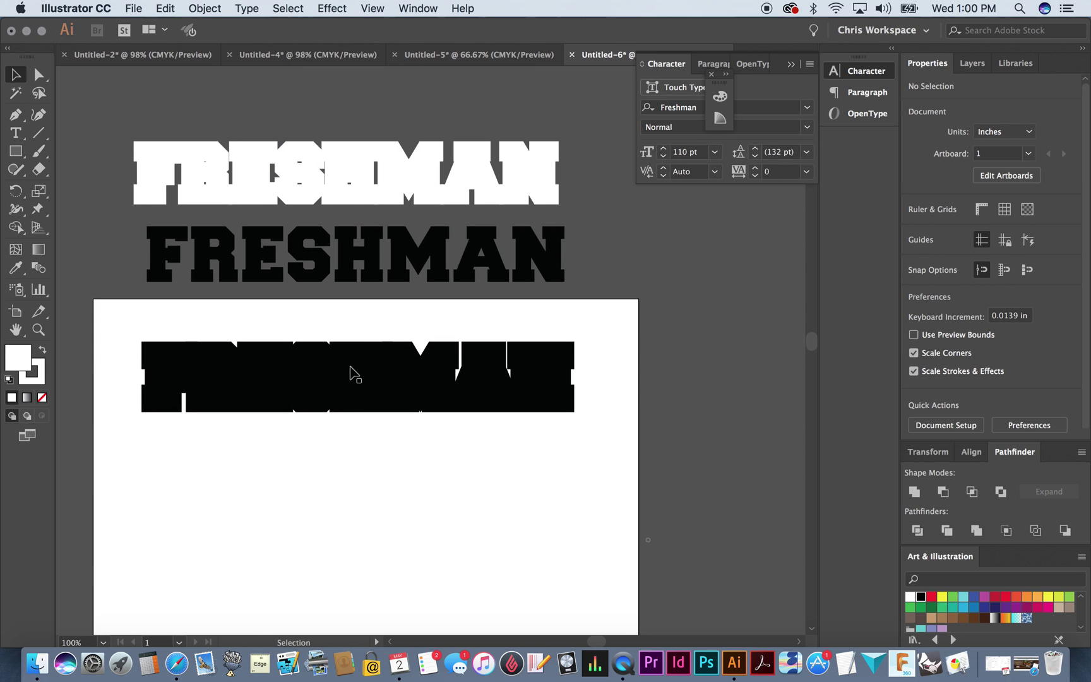
- Expand the fill and stroke of the white lettering and unite the resulting shapes with Pathfinder
{"action": "left_click", "coordinate": [330, 176]}
{"action": "left_click", "coordinate": [204, 8]}
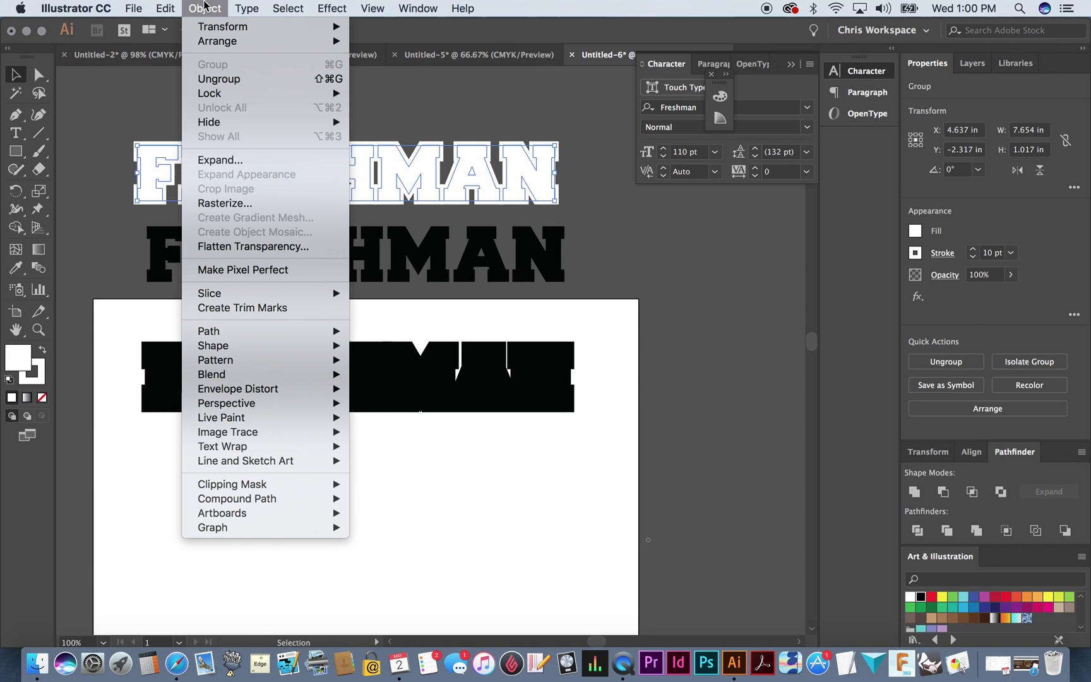
{"action": "left_click", "coordinate": [205, 161]}
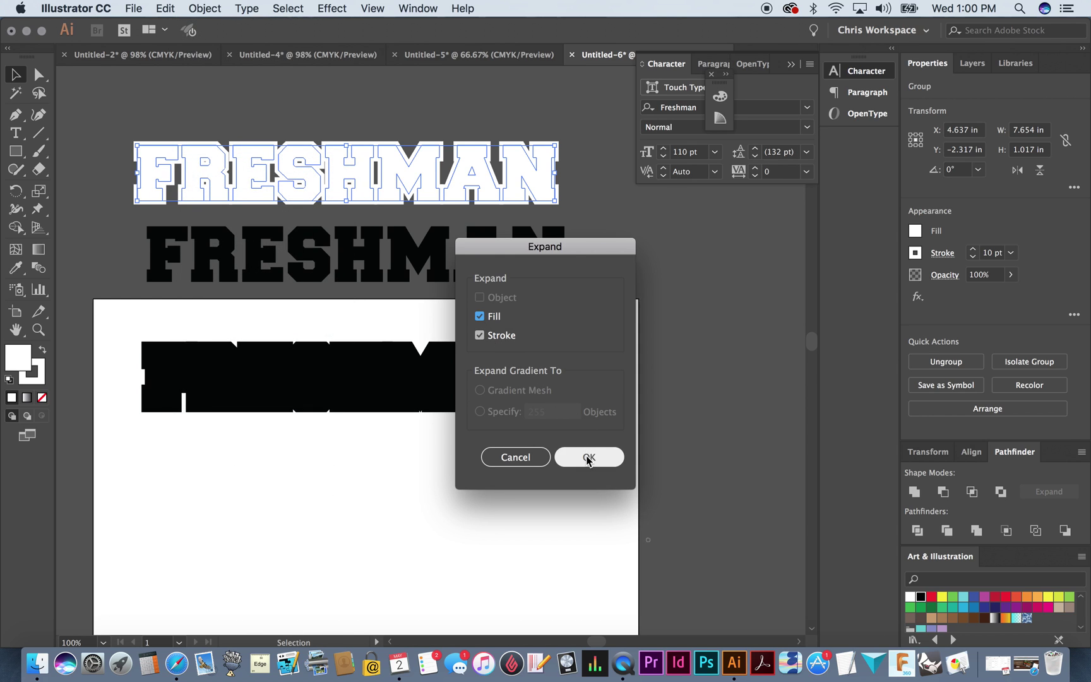
{"action": "left_click", "coordinate": [589, 456]}
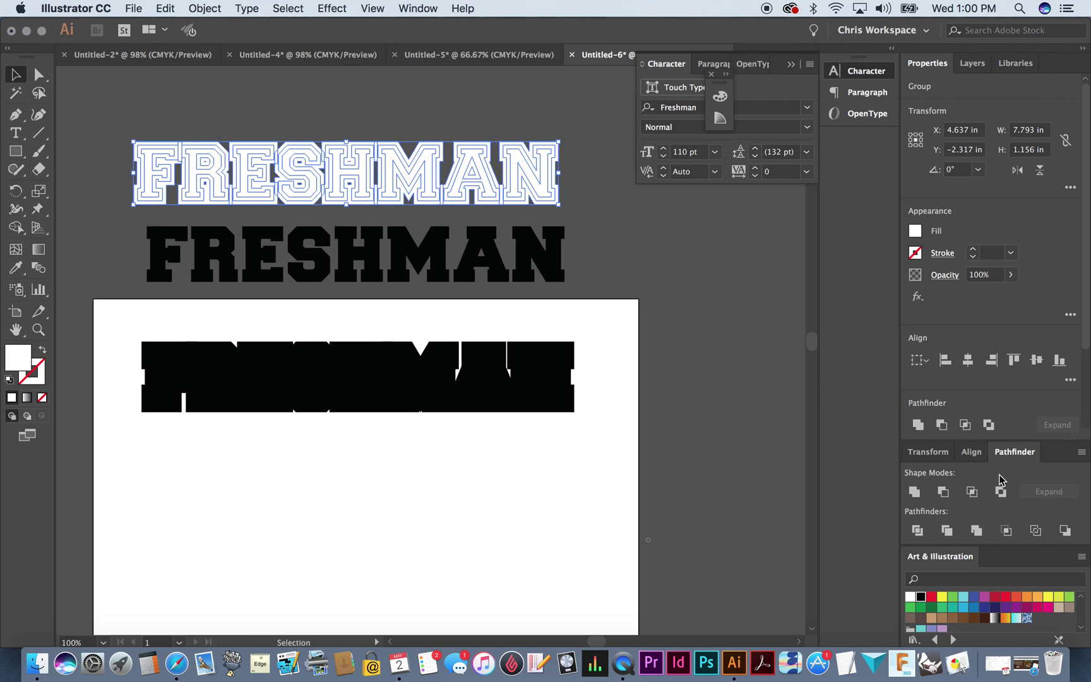
{"action": "left_click", "coordinate": [420, 8]}
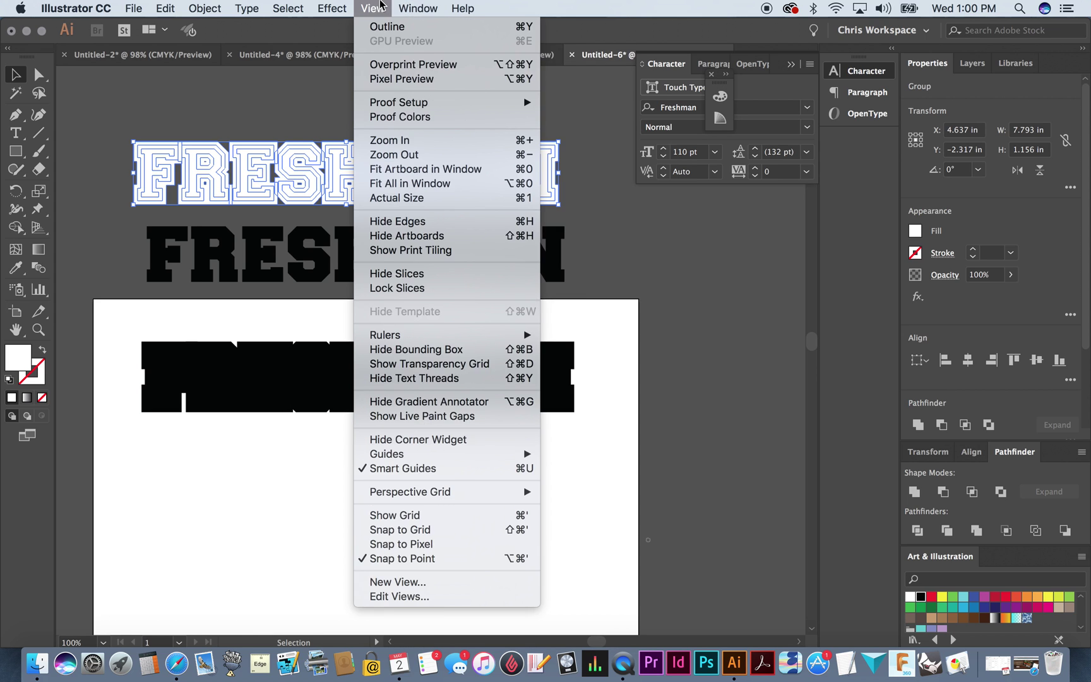
{"action": "left_click", "coordinate": [418, 7]}
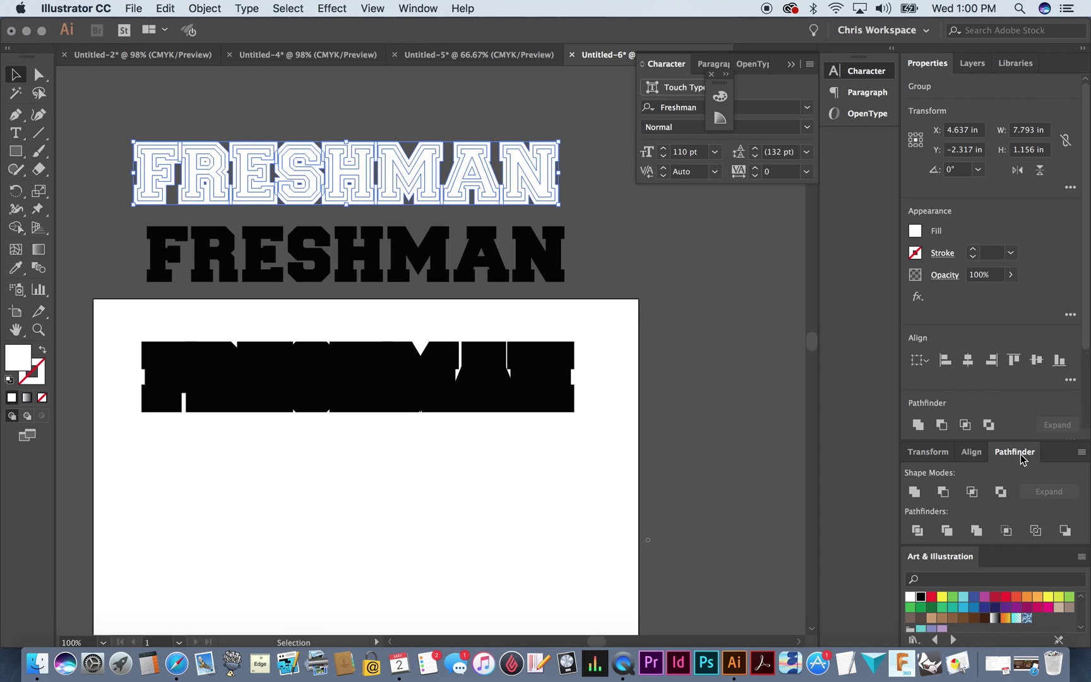
{"action": "left_click", "coordinate": [915, 492]}
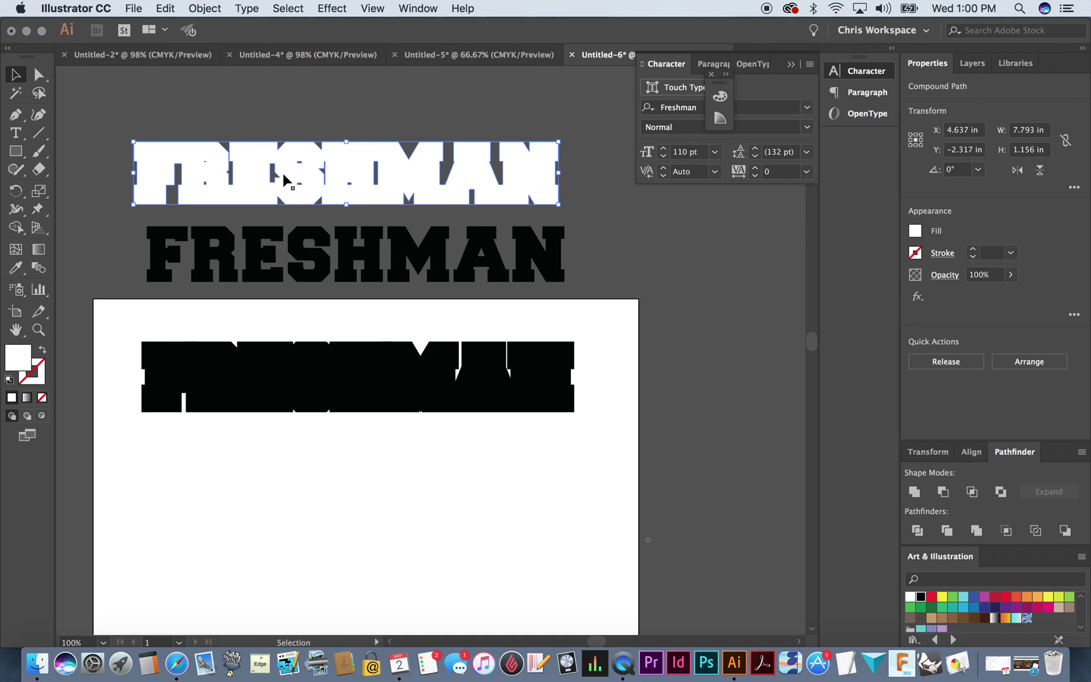
- Expand the fill and stroke of the 20 pt black lettering on the artboard and unite its shapes with Pathfinder
{"action": "scroll", "coordinate": [285, 179], "scroll_direction": "up", "scroll_amount": 1}
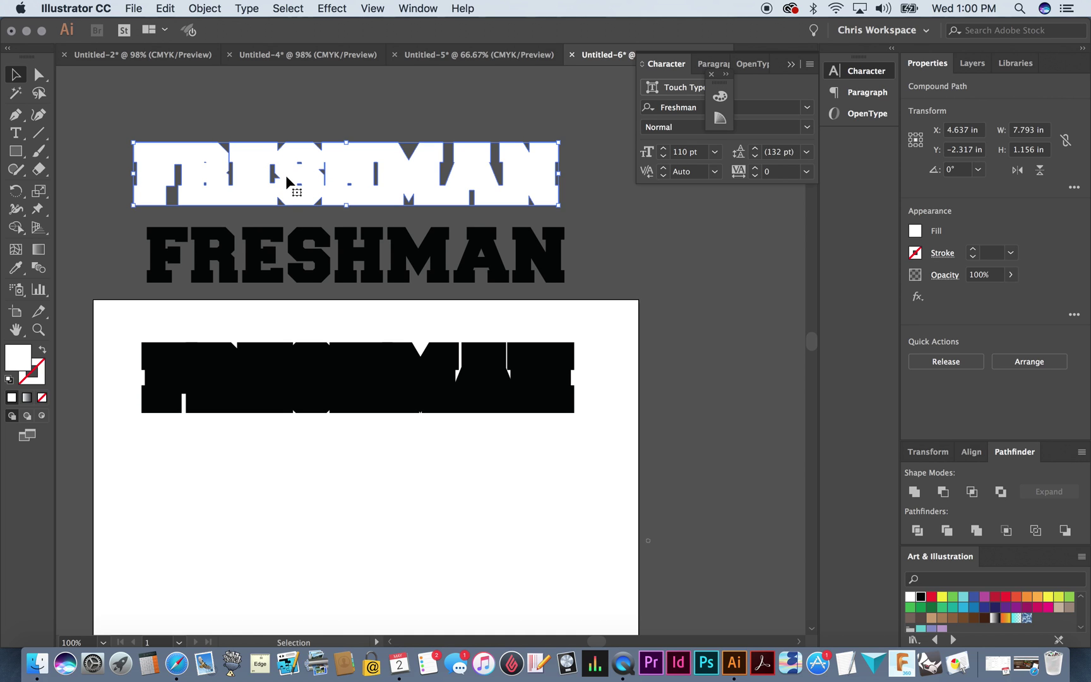
{"action": "scroll", "coordinate": [328, 179], "scroll_direction": "up", "scroll_amount": 2}
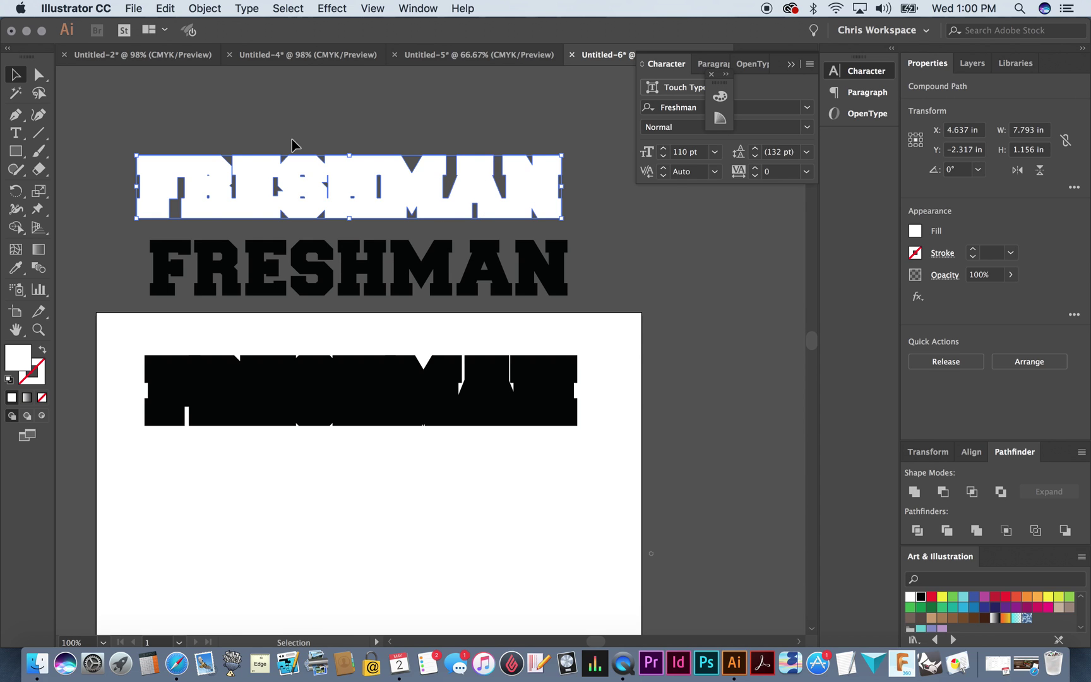
{"action": "left_click", "coordinate": [316, 392]}
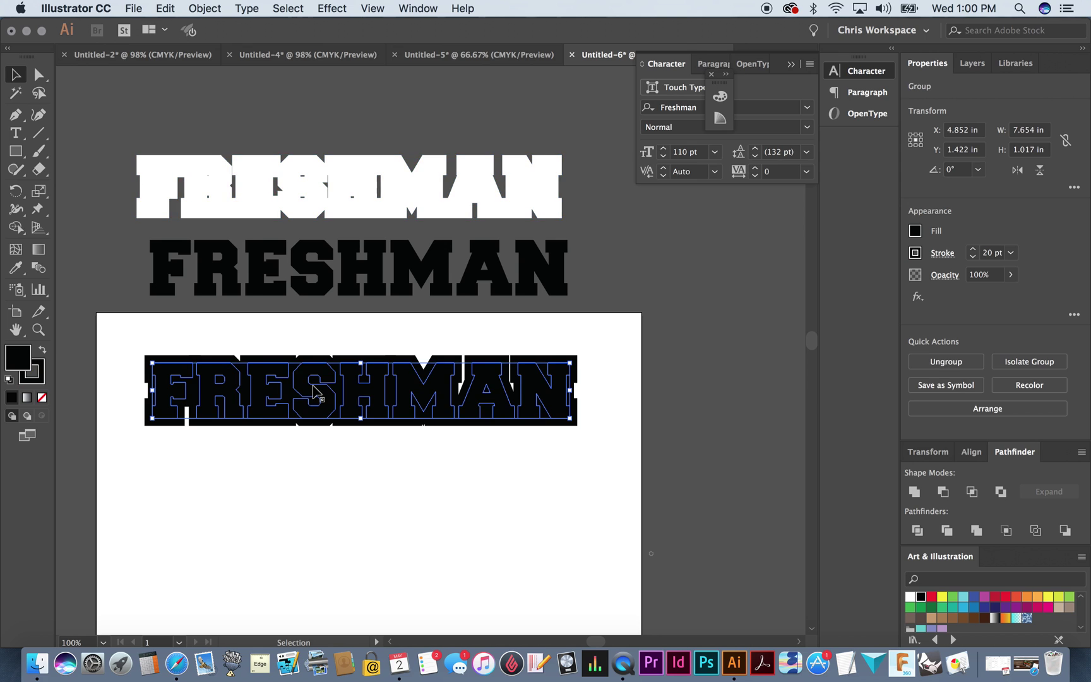
{"action": "left_click", "coordinate": [209, 9]}
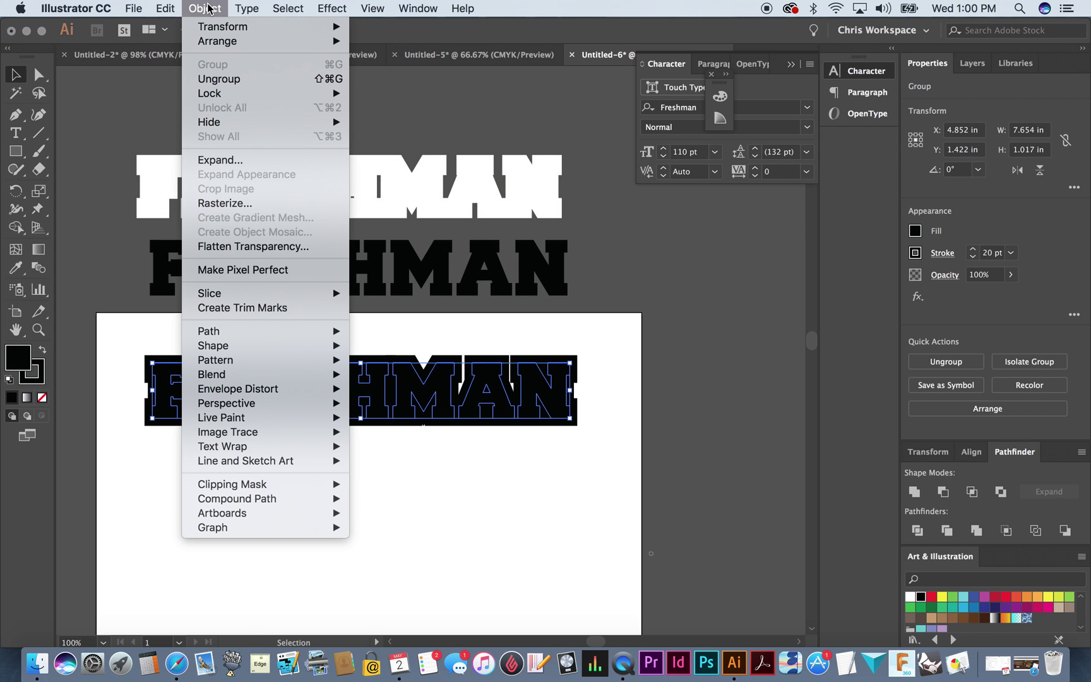
{"action": "left_click", "coordinate": [220, 160]}
{"action": "left_click", "coordinate": [594, 458]}
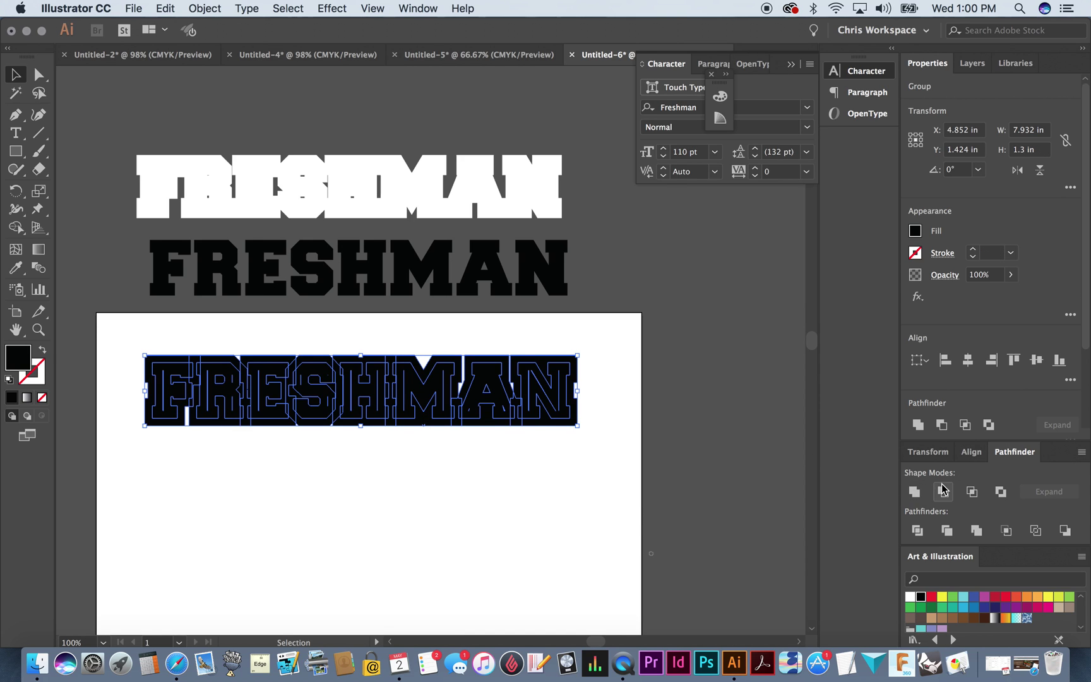
{"action": "left_click", "coordinate": [913, 492]}
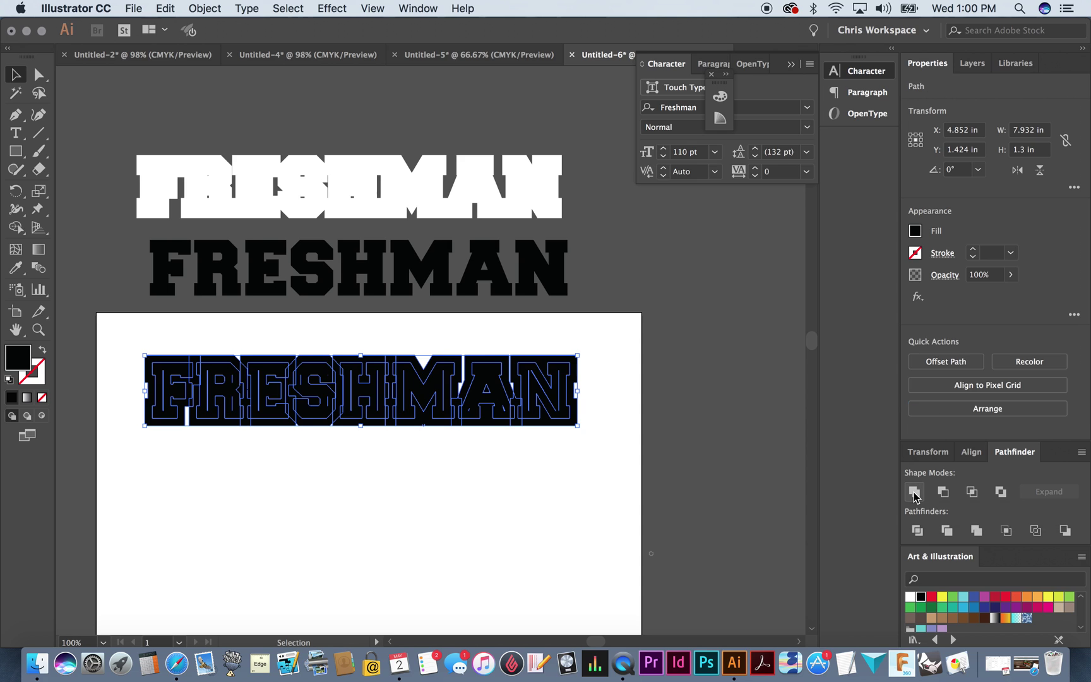
{"action": "left_click", "coordinate": [486, 204]}
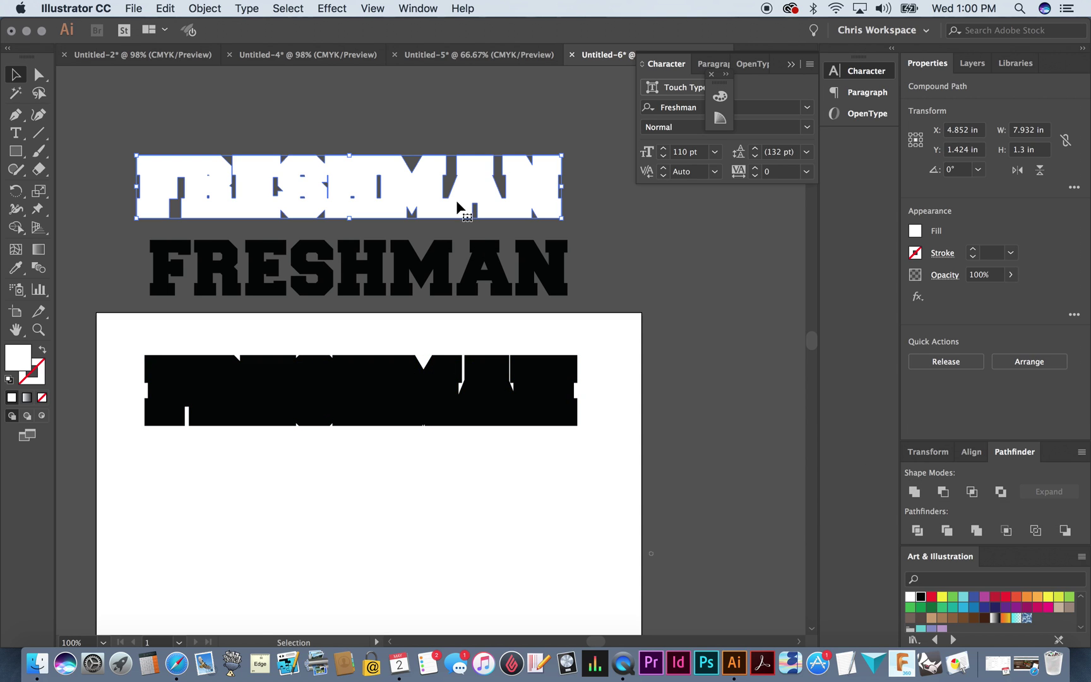
{"action": "left_click", "coordinate": [374, 398]}
- Duplicate the united white lettering above the original and shift the original slightly downward toward the black lettering
{"action": "scroll", "coordinate": [374, 398], "scroll_direction": "up", "scroll_amount": 5}
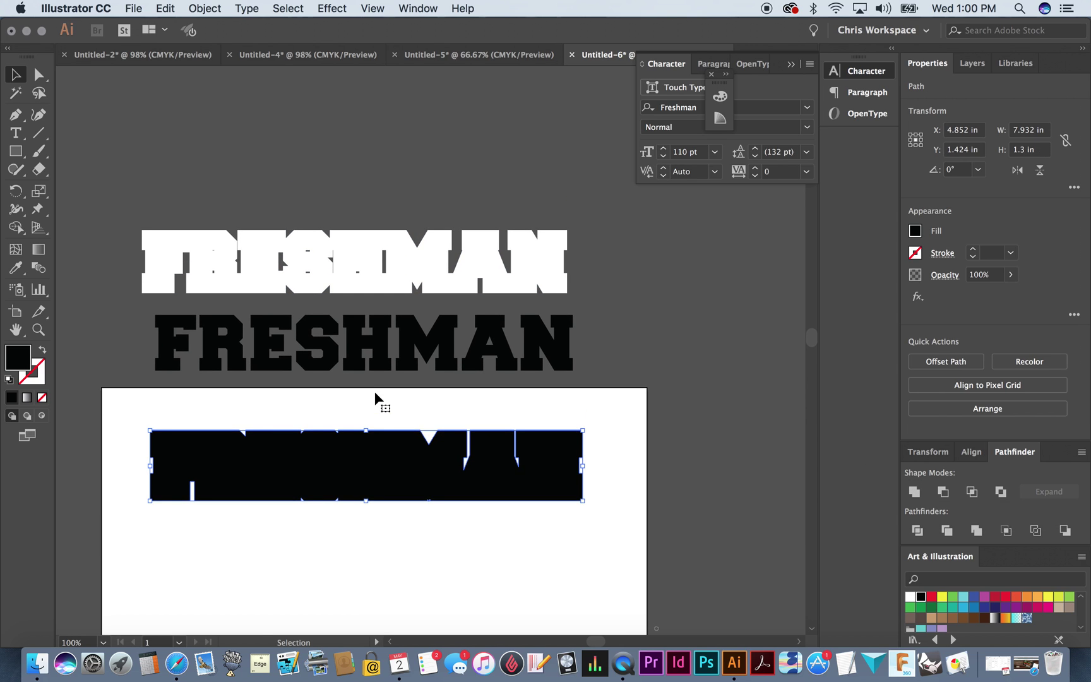
{"action": "scroll", "coordinate": [375, 398], "scroll_direction": "left", "scroll_amount": 2}
{"action": "scroll", "coordinate": [374, 398], "scroll_direction": "left", "scroll_amount": 2}
{"action": "scroll", "coordinate": [375, 398], "scroll_direction": "down", "scroll_amount": 1}
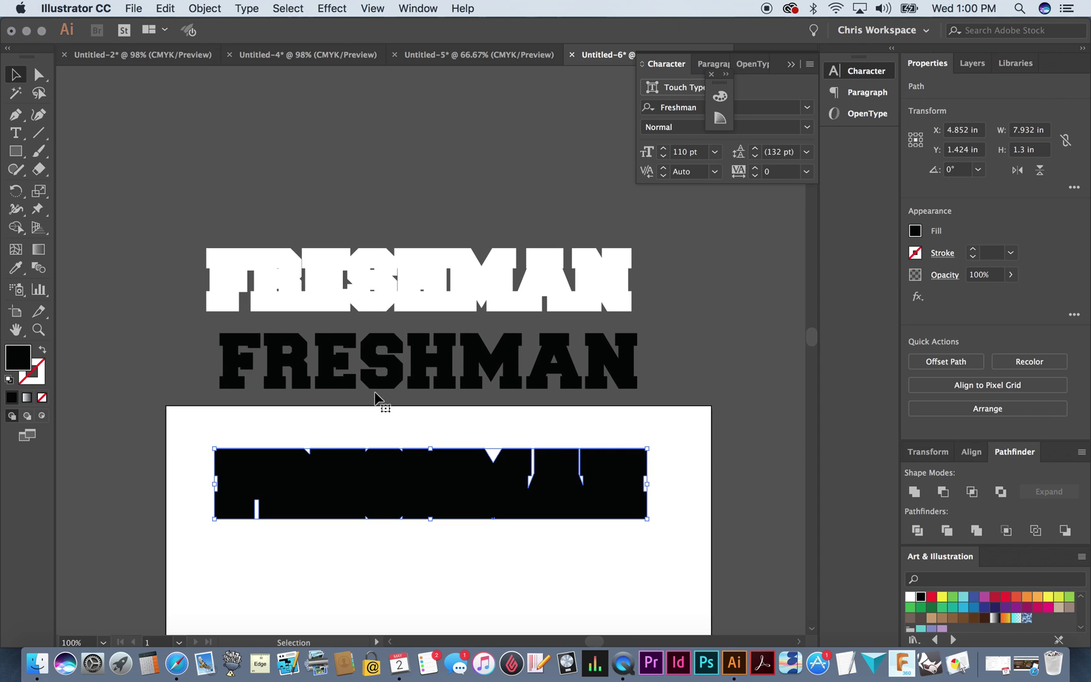
{"action": "left_click", "coordinate": [470, 306]}
{"action": "scroll", "coordinate": [470, 306], "scroll_direction": "right", "scroll_amount": 1}
{"action": "scroll", "coordinate": [470, 306], "scroll_direction": "down", "scroll_amount": 1}
{"action": "key", "text": "a"}
{"action": "left_click_drag", "start_coordinate": [459, 273], "coordinate": [414, 179]}
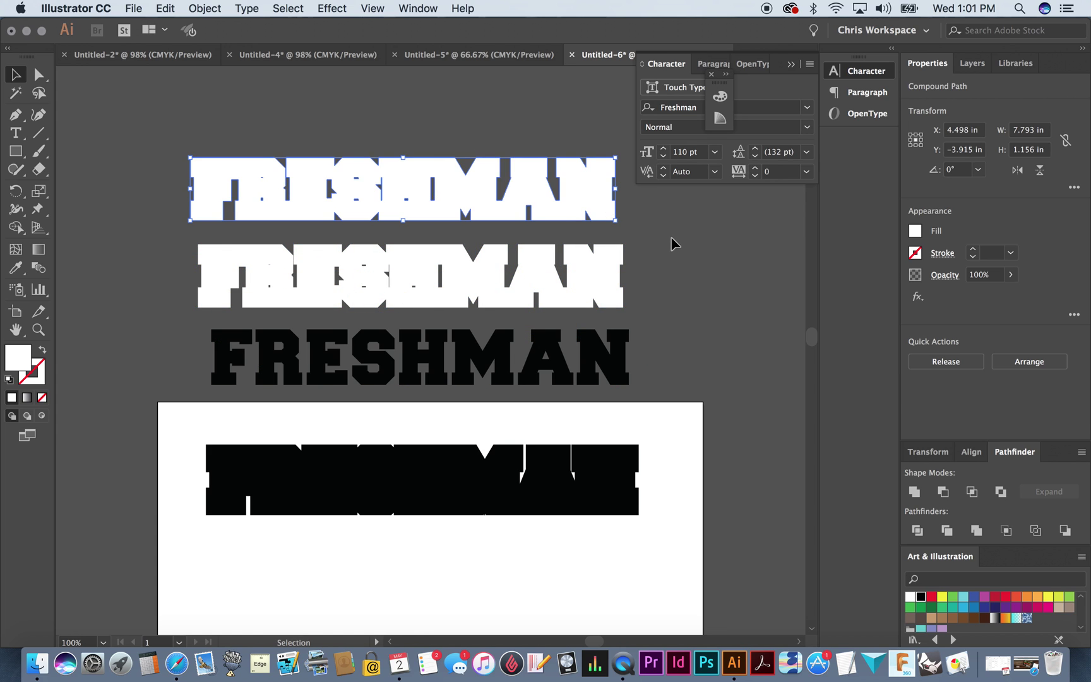
{"action": "left_click", "coordinate": [672, 238]}
{"action": "left_click", "coordinate": [491, 269]}
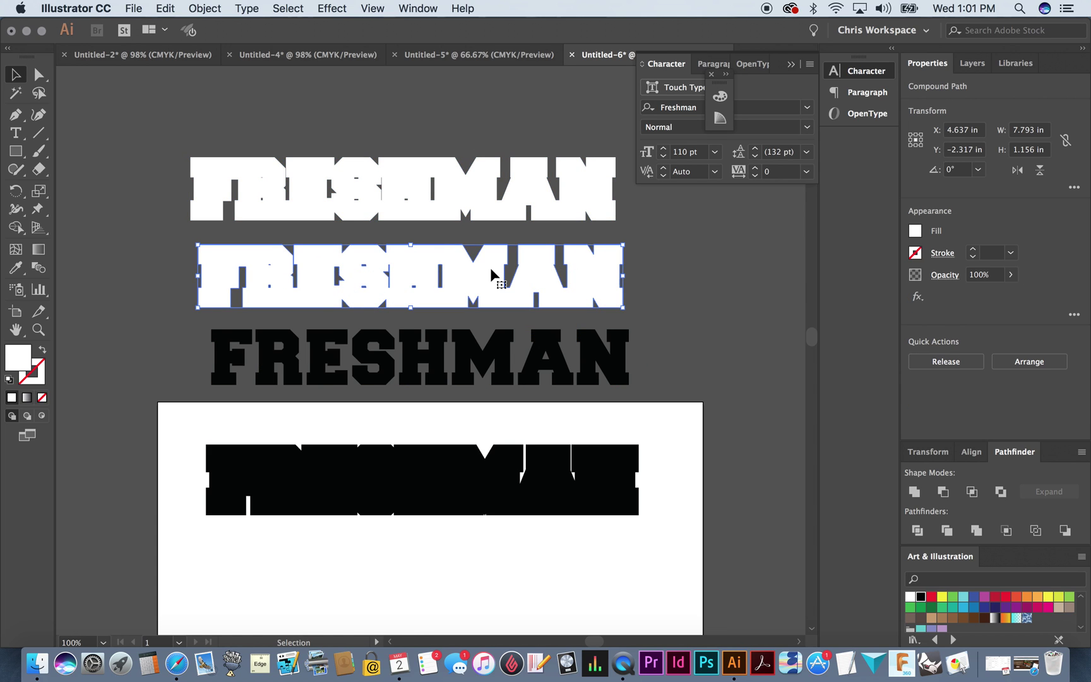
{"action": "left_click_drag", "start_coordinate": [491, 268], "coordinate": [489, 276]}
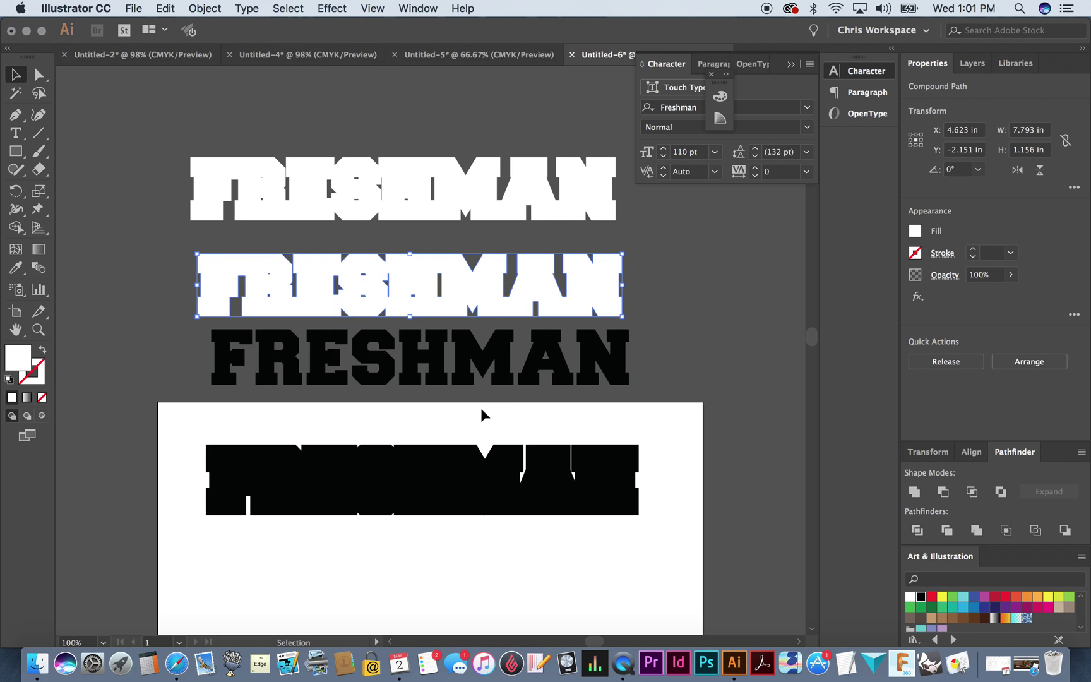
- Send the united black backing shape on the artboard to the back of the stacking order
{"action": "left_click", "coordinate": [426, 470]}
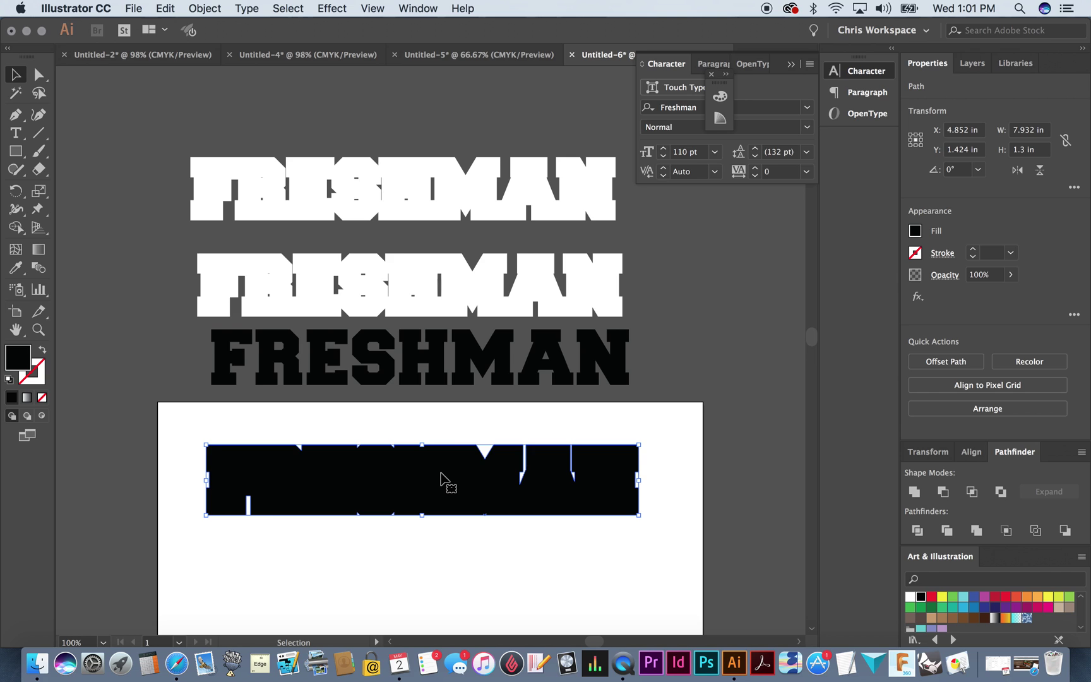
{"action": "left_click", "coordinate": [208, 6]}
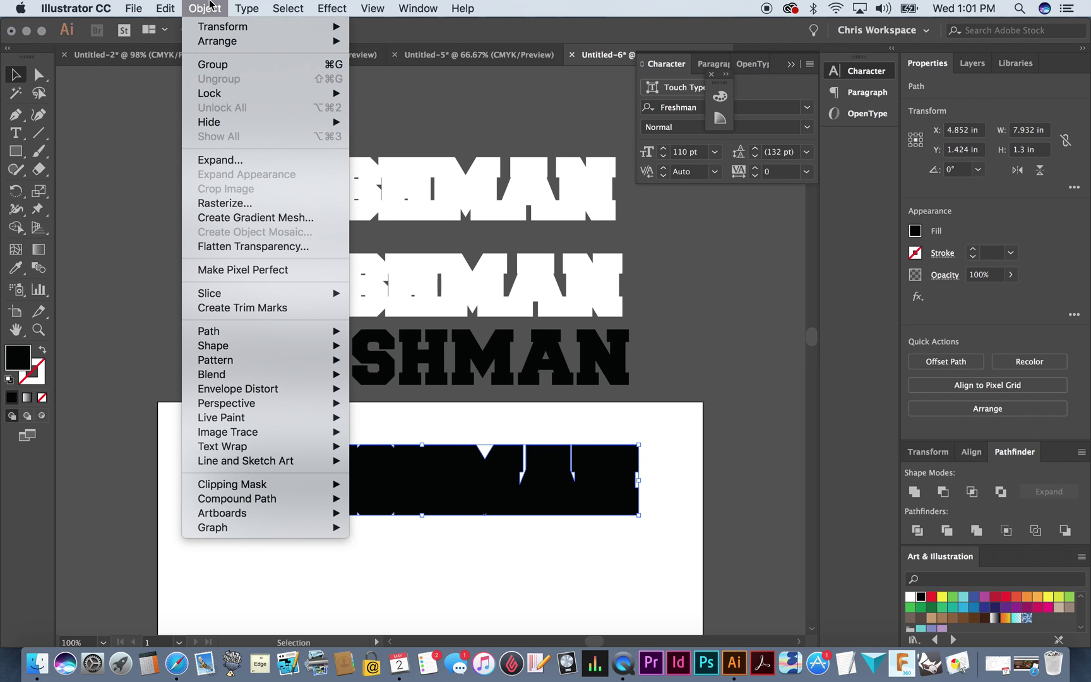
{"action": "mouse_move", "coordinate": [218, 41]}
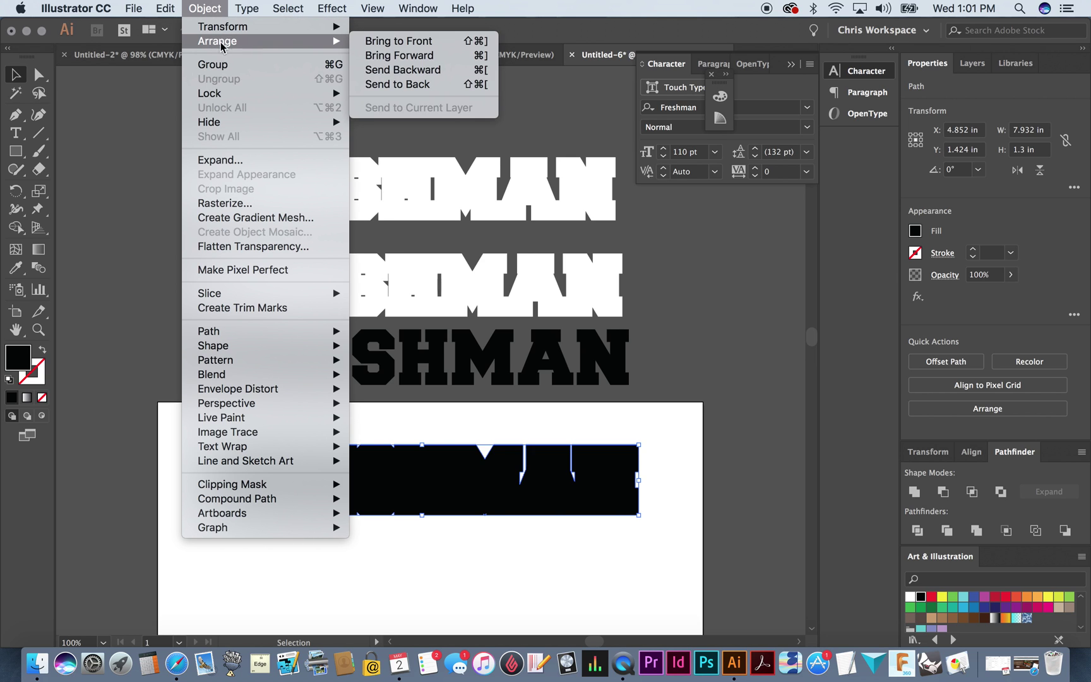
{"action": "left_click", "coordinate": [394, 85]}
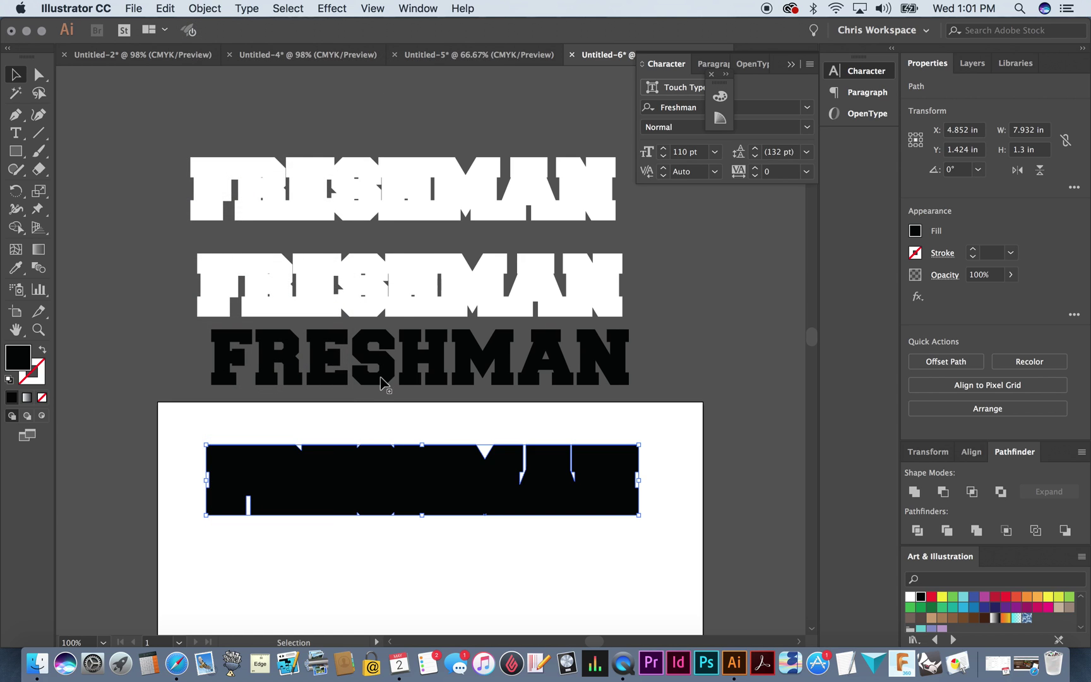
- Send the plain black FRESHMAN lettering to the back, and bring it forward one level
{"action": "left_click", "coordinate": [402, 291]}
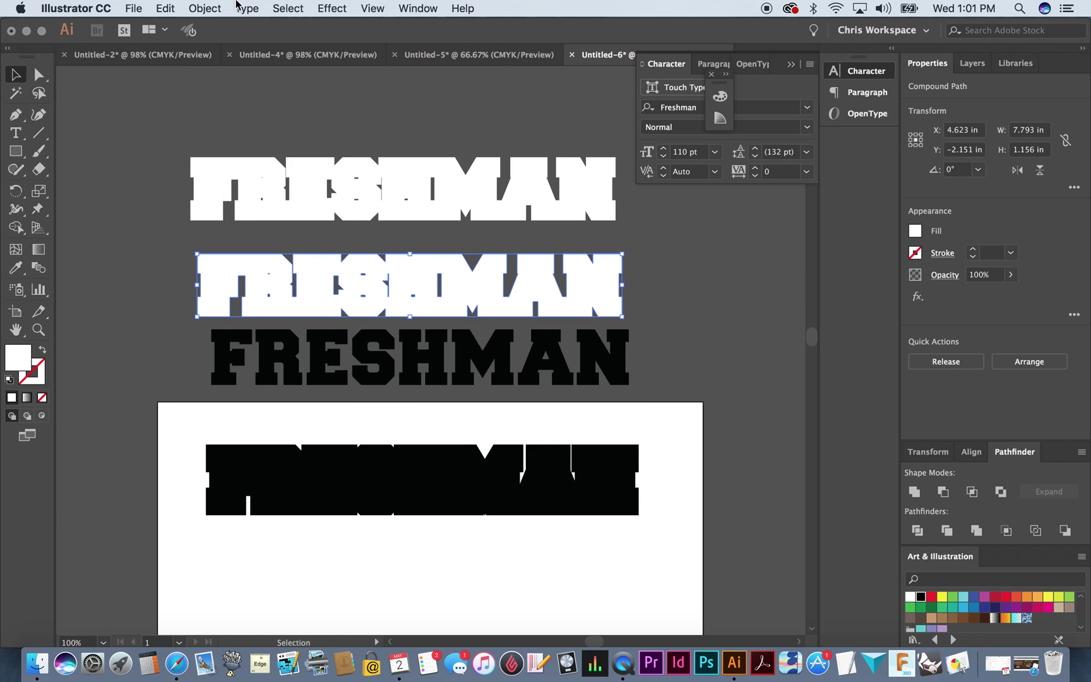
{"action": "left_click", "coordinate": [387, 373]}
{"action": "left_click", "coordinate": [204, 8]}
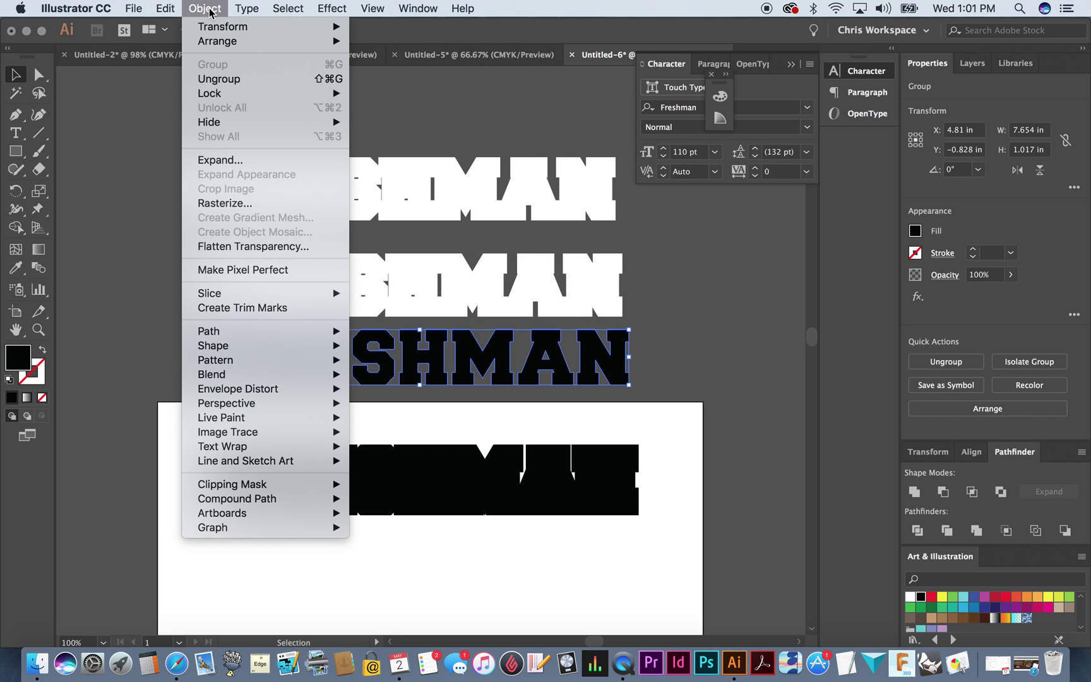
{"action": "mouse_move", "coordinate": [269, 45]}
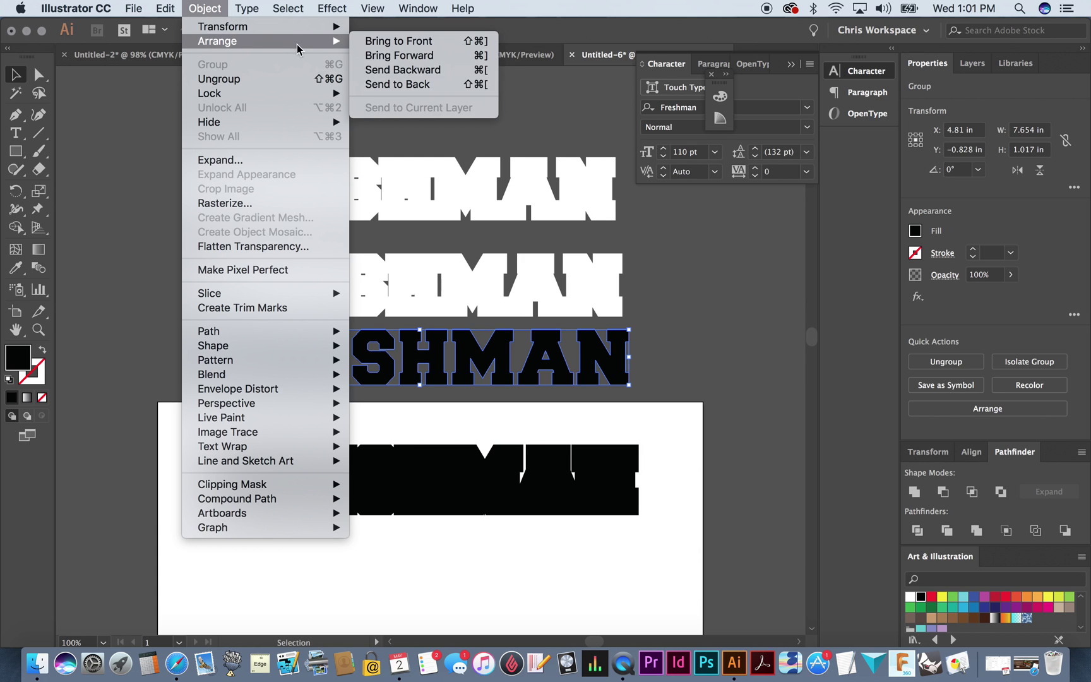
{"action": "left_click", "coordinate": [423, 89]}
{"action": "left_click", "coordinate": [205, 8]}
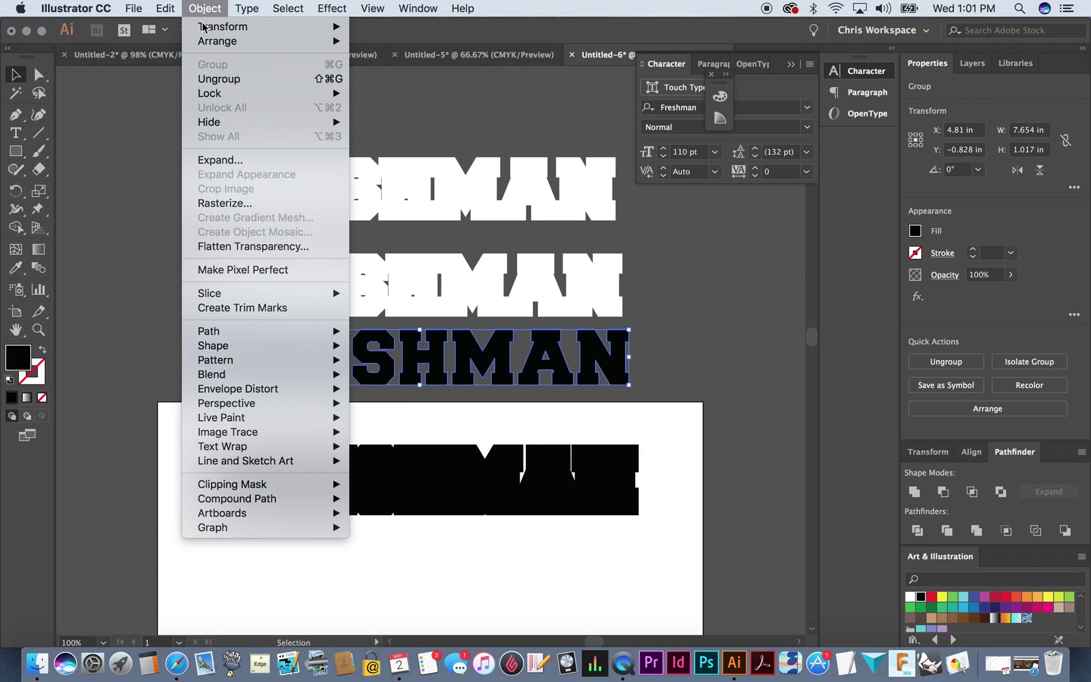
{"action": "mouse_move", "coordinate": [207, 46]}
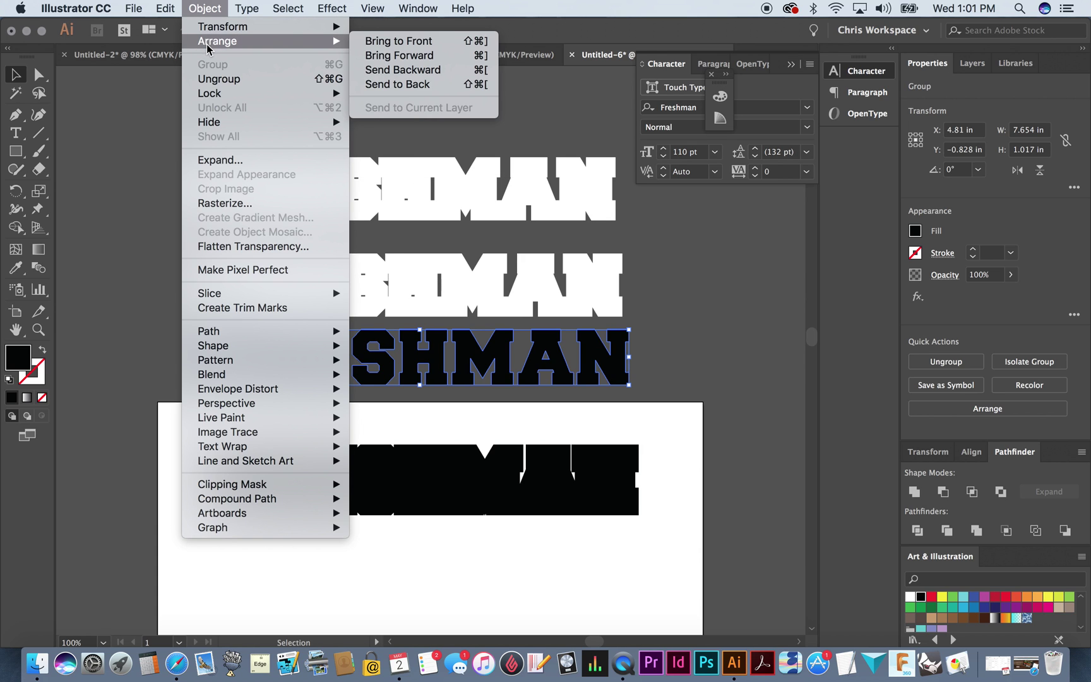
{"action": "left_click", "coordinate": [417, 60]}
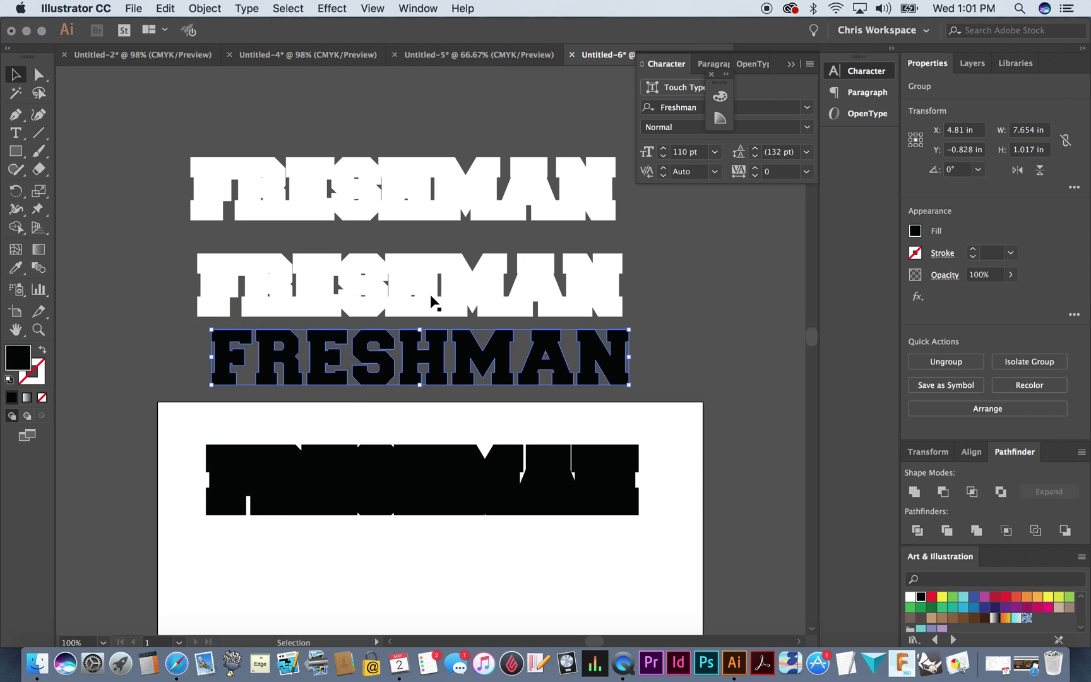
- Send the lower white lettering to the back, and bring it forward one level to sit above the black backing shape
{"action": "left_click", "coordinate": [429, 294]}
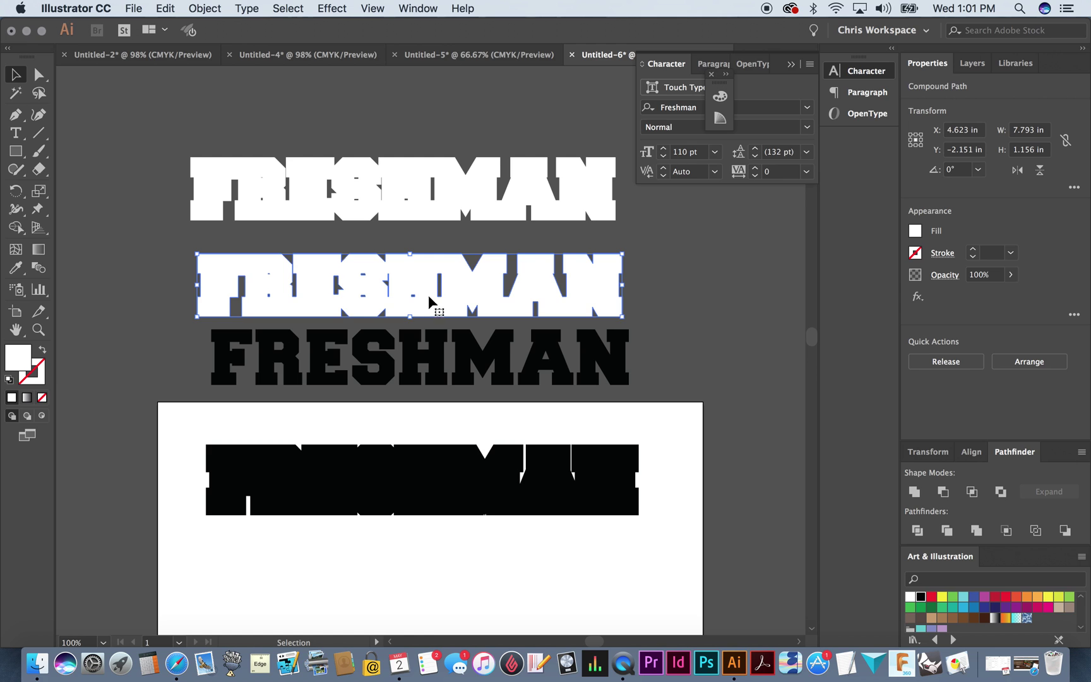
{"action": "left_click", "coordinate": [204, 8]}
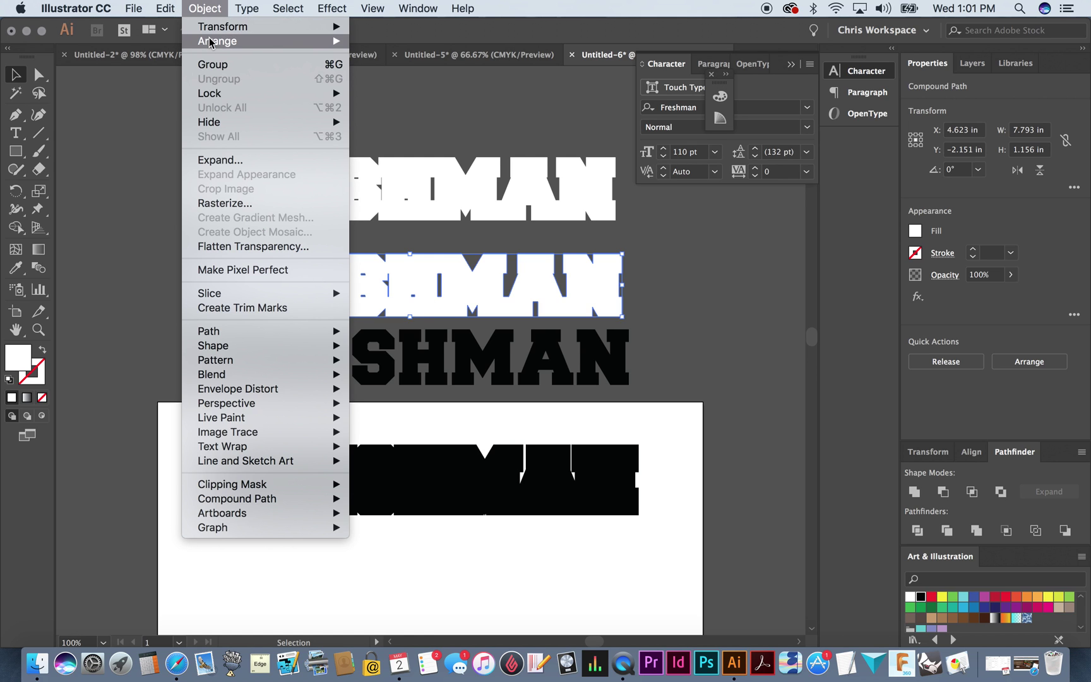
{"action": "mouse_move", "coordinate": [269, 44]}
{"action": "left_click", "coordinate": [392, 84]}
{"action": "left_click", "coordinate": [204, 8]}
{"action": "mouse_move", "coordinate": [224, 41]}
{"action": "left_click", "coordinate": [404, 55]}
- Bring the plain black FRESHMAN lettering to the front of the stacking order
{"action": "left_click", "coordinate": [456, 346]}
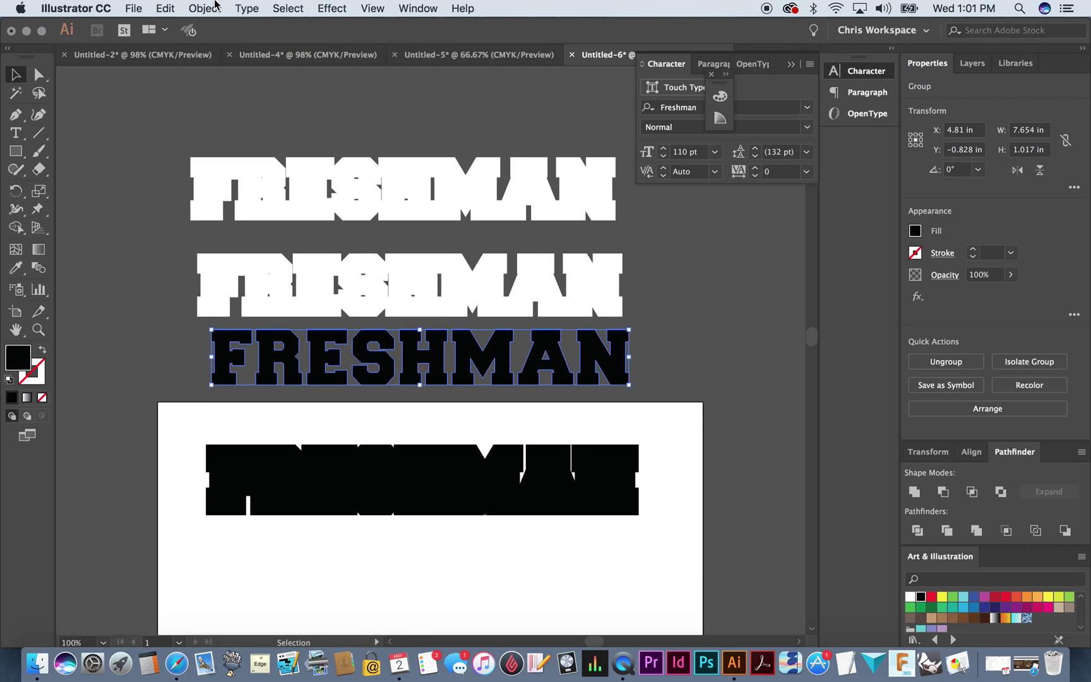
{"action": "left_click", "coordinate": [206, 8]}
{"action": "mouse_move", "coordinate": [223, 41]}
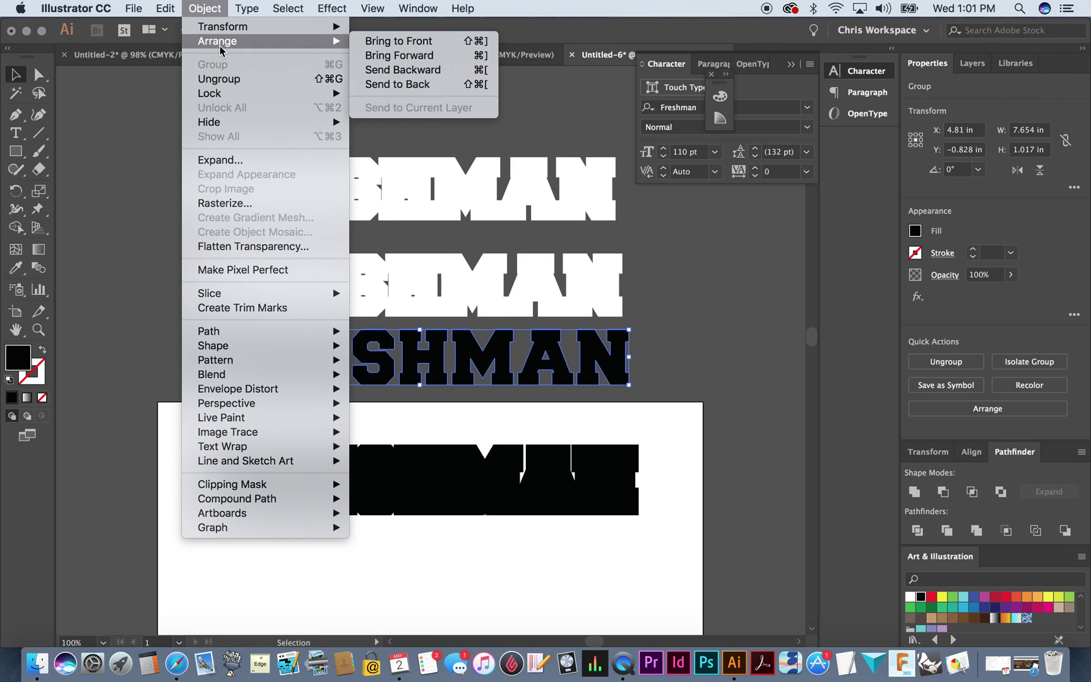
{"action": "left_click", "coordinate": [399, 42]}
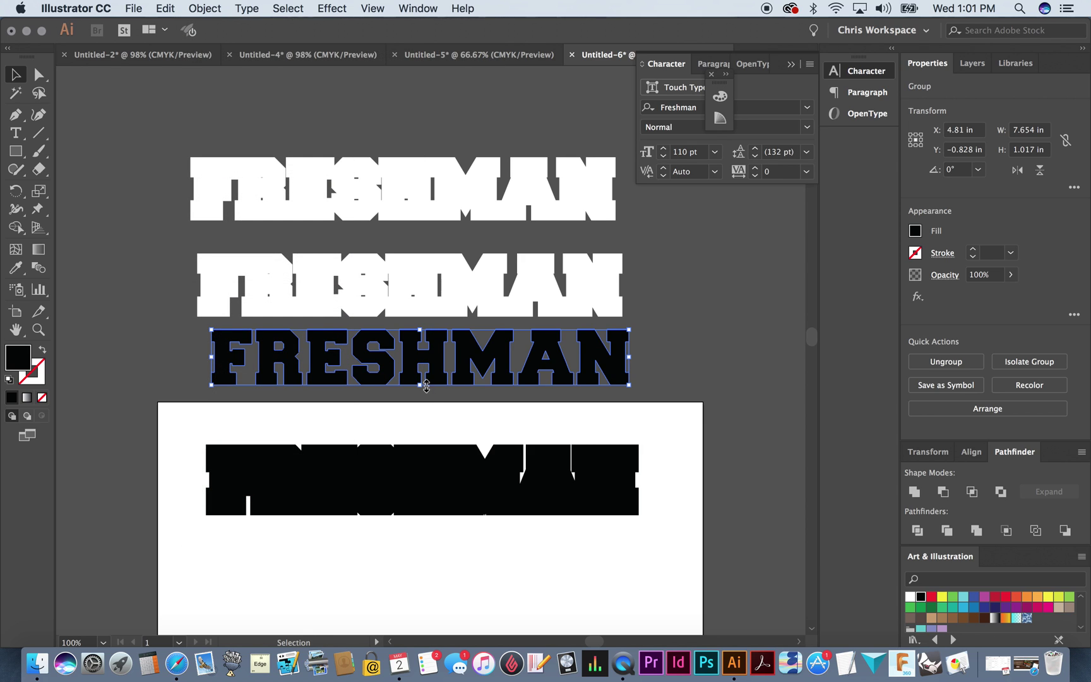
- Stack the black backing shape and plain black lettering on the lower white lettering, and align all three by vertical and horizontal centers
{"action": "left_click_drag", "start_coordinate": [462, 483], "coordinate": [445, 278]}
{"action": "left_click_drag", "start_coordinate": [448, 367], "coordinate": [447, 298]}
{"action": "left_click_drag", "start_coordinate": [711, 280], "coordinate": [562, 296]}
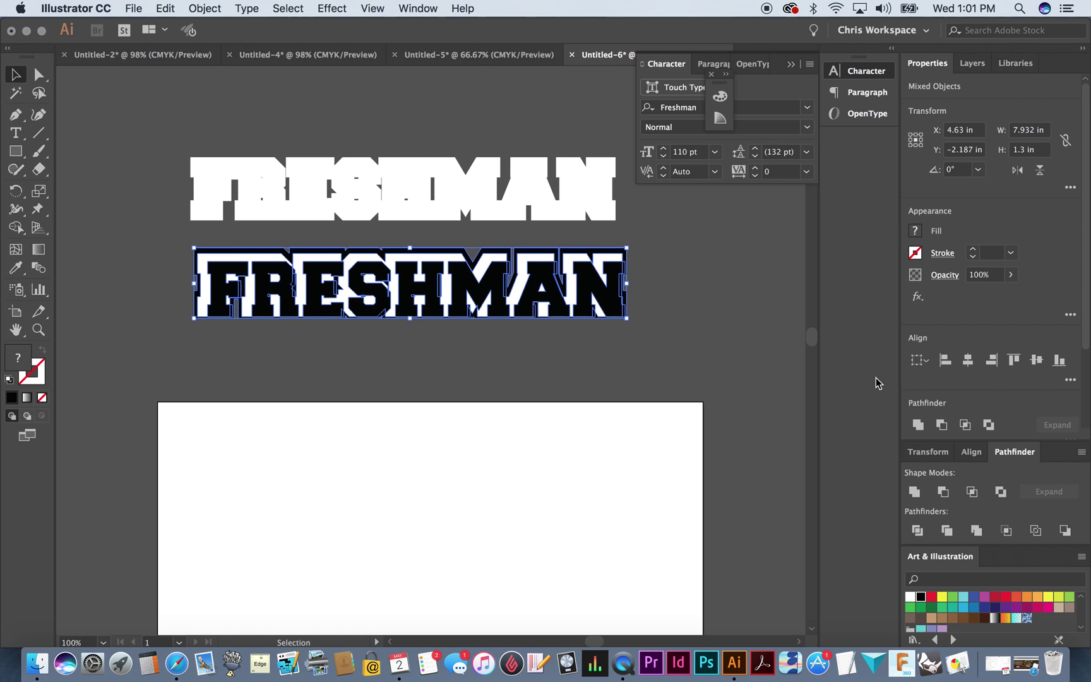
{"action": "left_click", "coordinate": [1035, 361]}
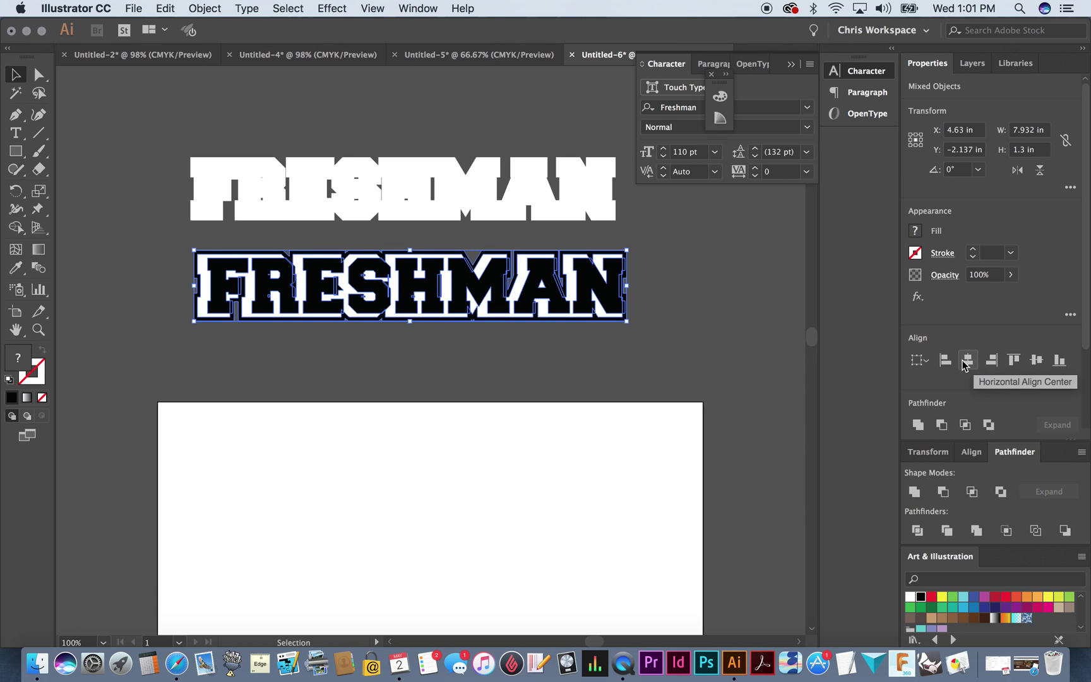
{"action": "left_click", "coordinate": [692, 274]}
- Separate the stacked layers, moving the plain black lettering down onto the artboard and the white lettering partly off the black backing shape
{"action": "left_click", "coordinate": [582, 278]}
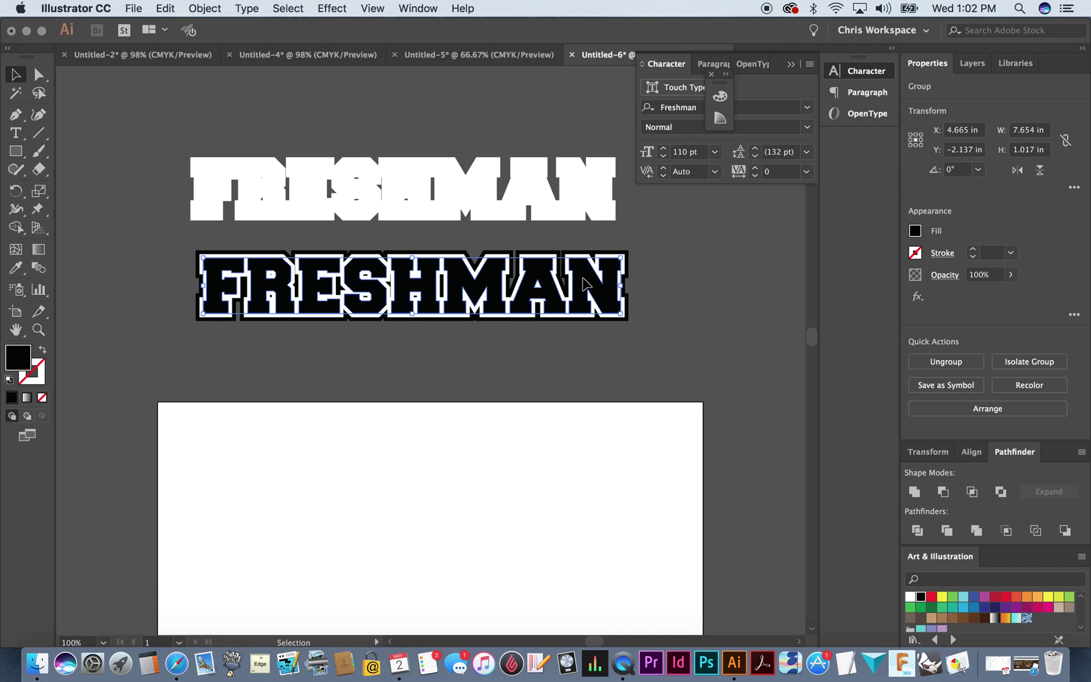
{"action": "key", "text": "ctrl+8"}
{"action": "left_click_drag", "start_coordinate": [593, 276], "coordinate": [622, 314]}
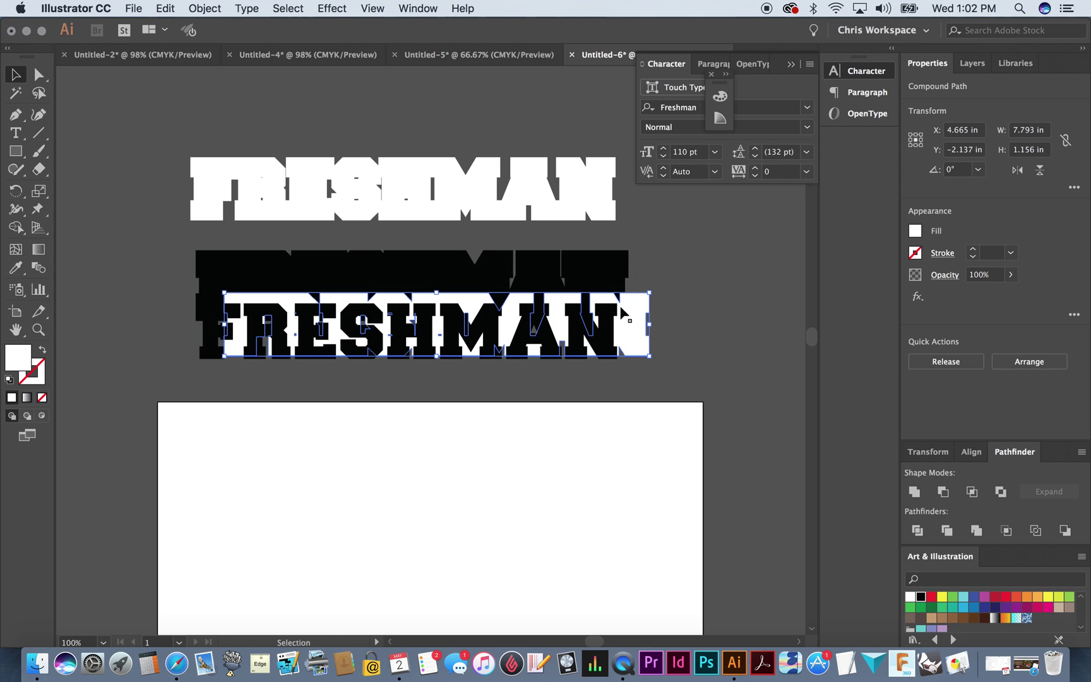
{"action": "left_click", "coordinate": [707, 253]}
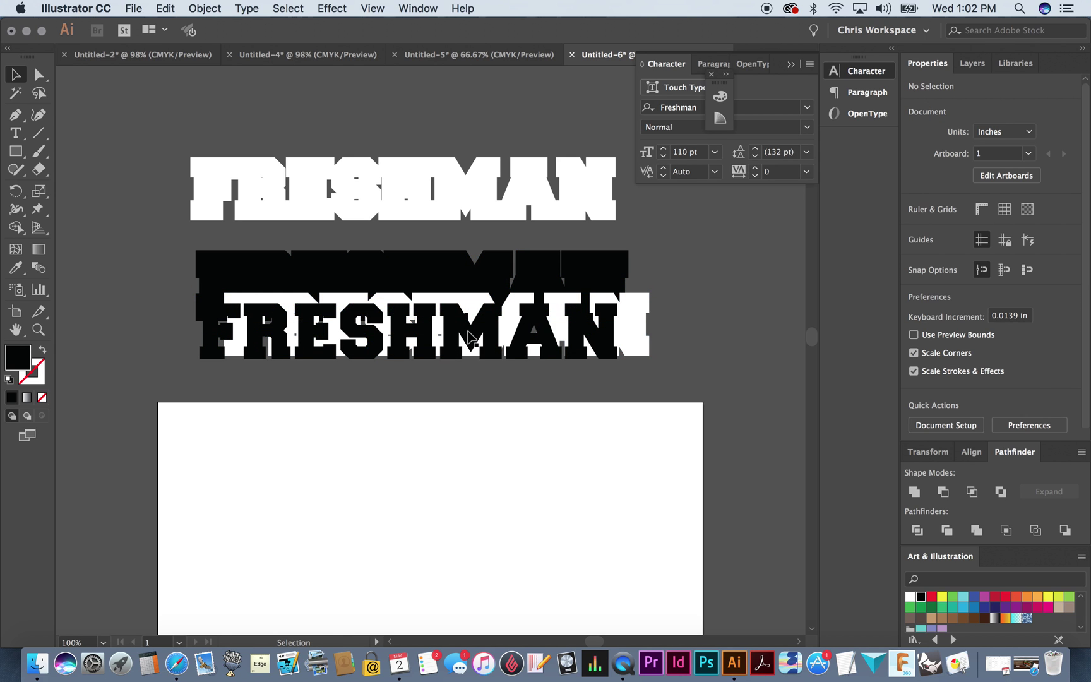
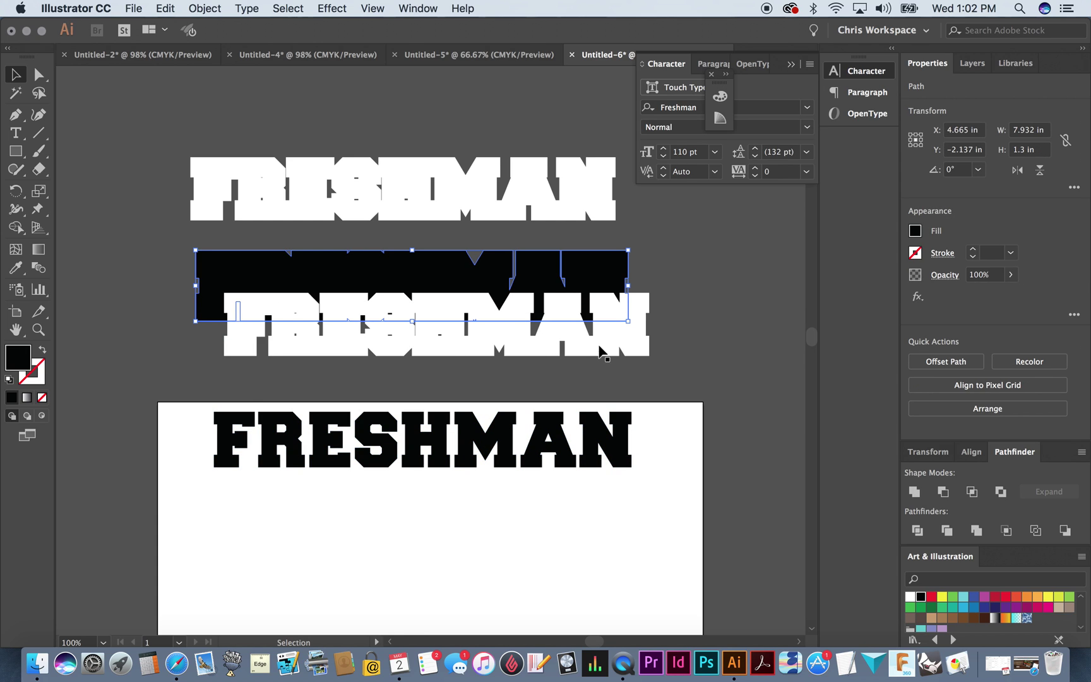
{"action": "left_click", "coordinate": [671, 329]}
- Move the spare white lettering copy farther up, away from the black backing shape
{"action": "left_click", "coordinate": [527, 183]}
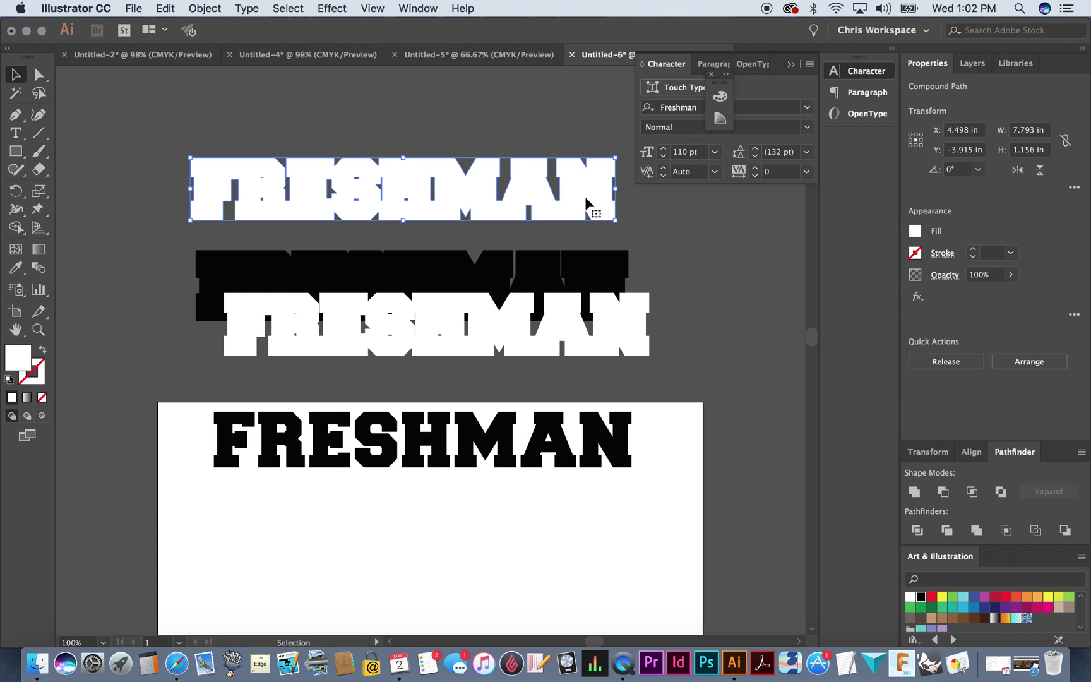
{"action": "key", "text": "Delete"}
{"action": "left_click_drag", "start_coordinate": [442, 318], "coordinate": [400, 142]}
{"action": "left_click", "coordinate": [615, 222]}
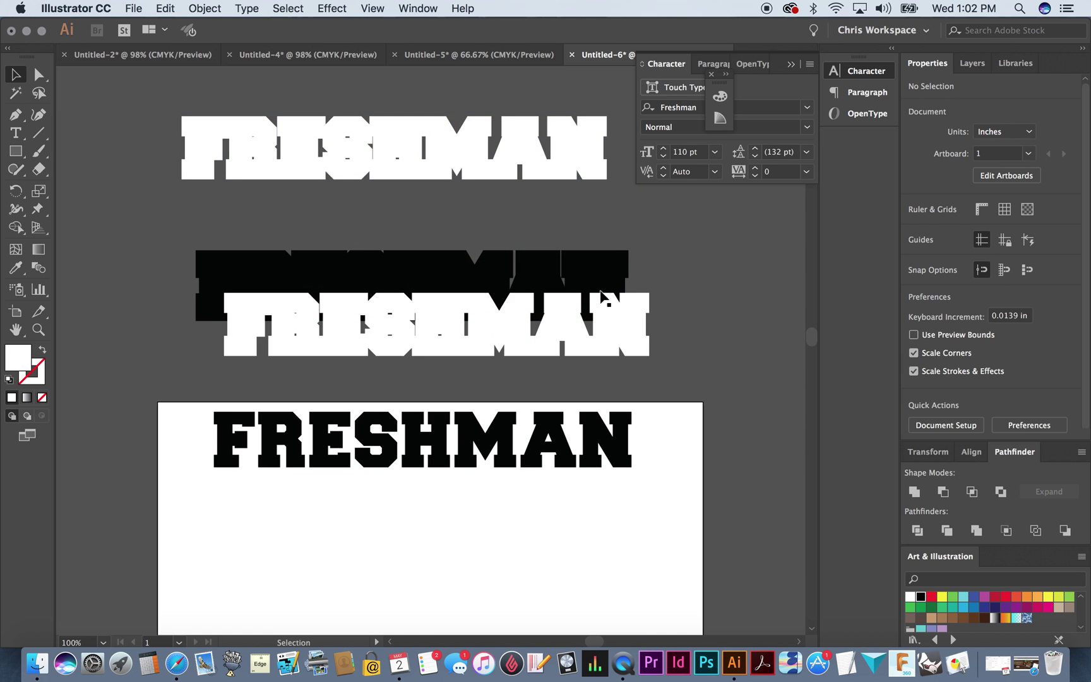
{"action": "key", "text": "super+z"}
- Move the lower white lettering back over the black backing shape and align the two by vertical and horizontal centers
{"action": "left_click", "coordinate": [680, 252]}
{"action": "left_click_drag", "start_coordinate": [673, 250], "coordinate": [573, 283]}
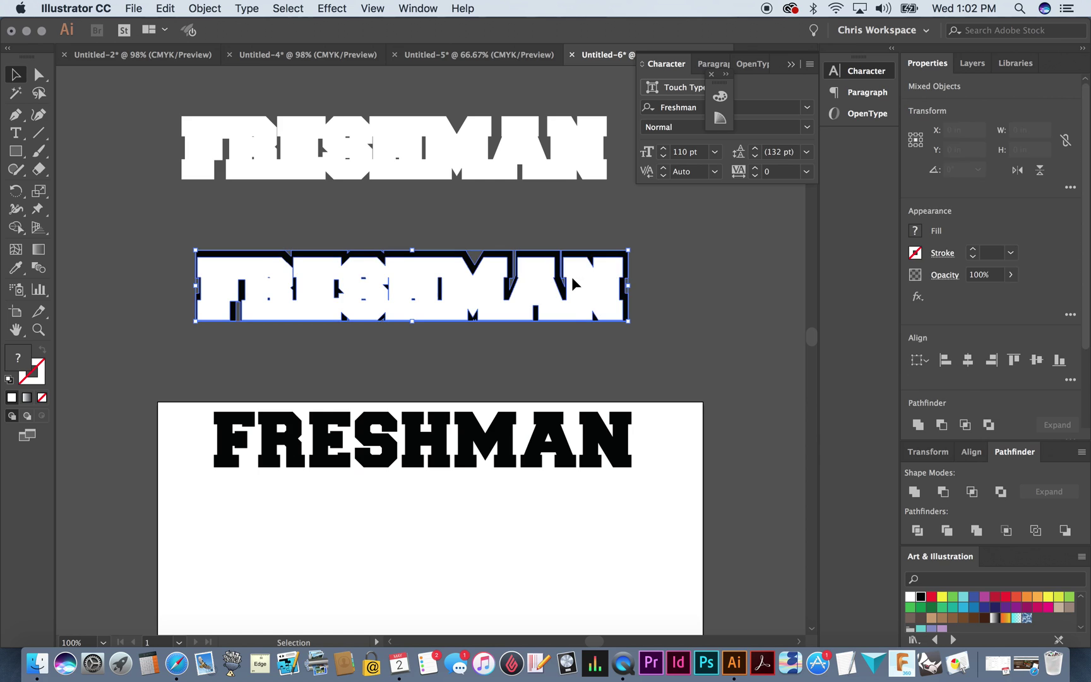
{"action": "left_click", "coordinate": [1036, 361]}
{"action": "left_click", "coordinate": [967, 361]}
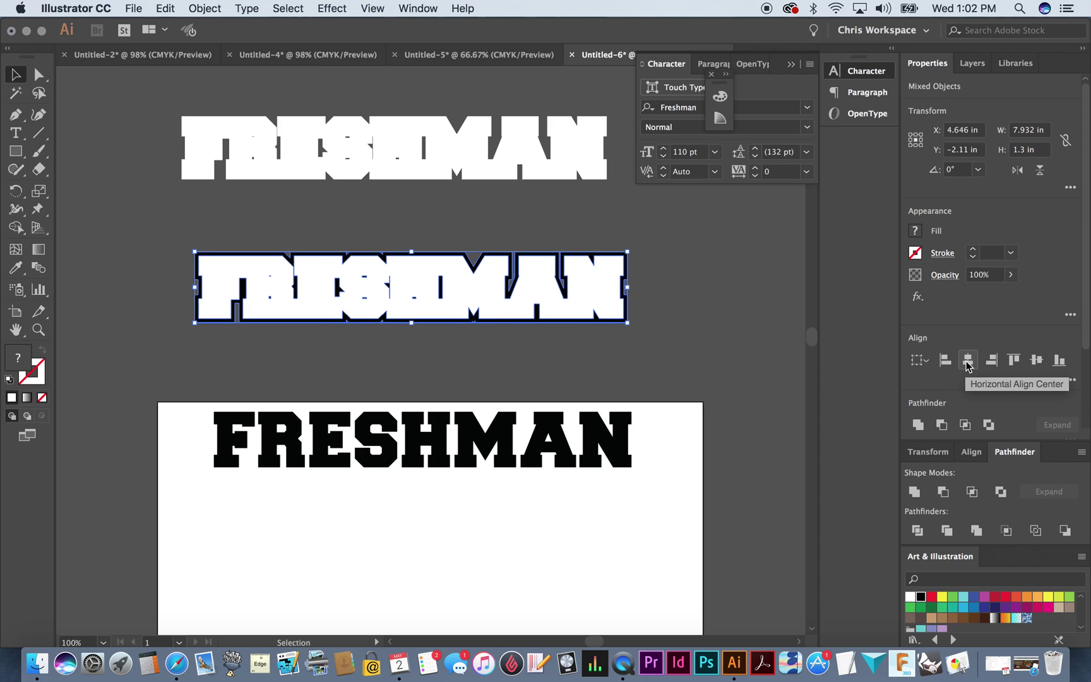
- Subtract the white lettering from the black backing shape with Minus Front to leave a hollow outline
{"action": "left_click", "coordinate": [662, 276]}
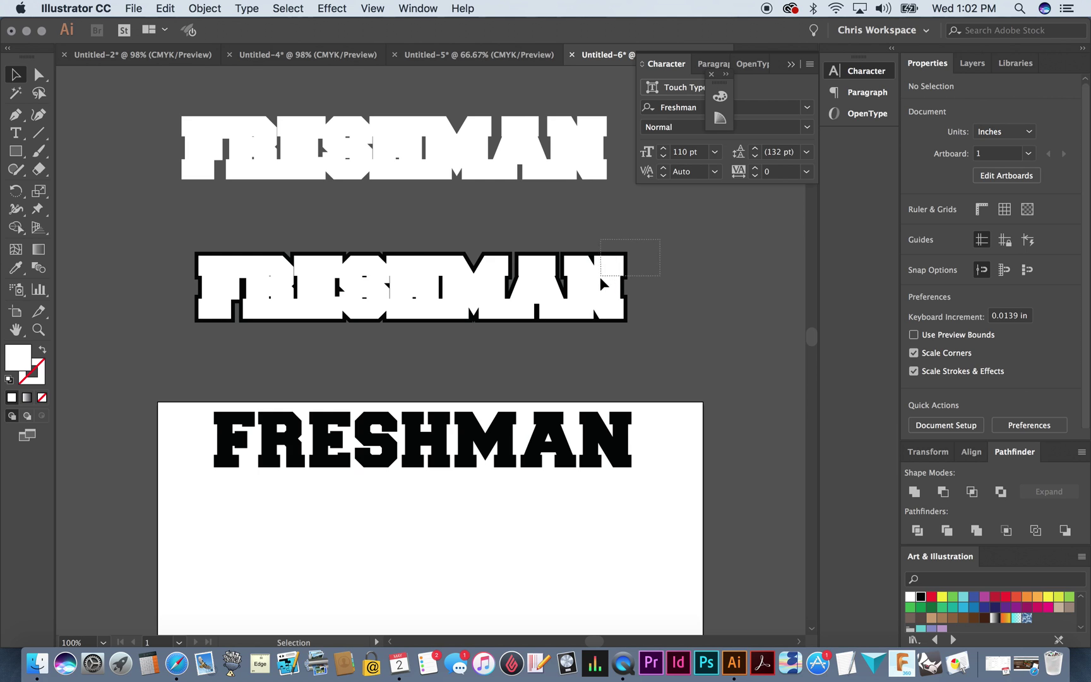
{"action": "left_click_drag", "start_coordinate": [599, 276], "coordinate": [595, 281]}
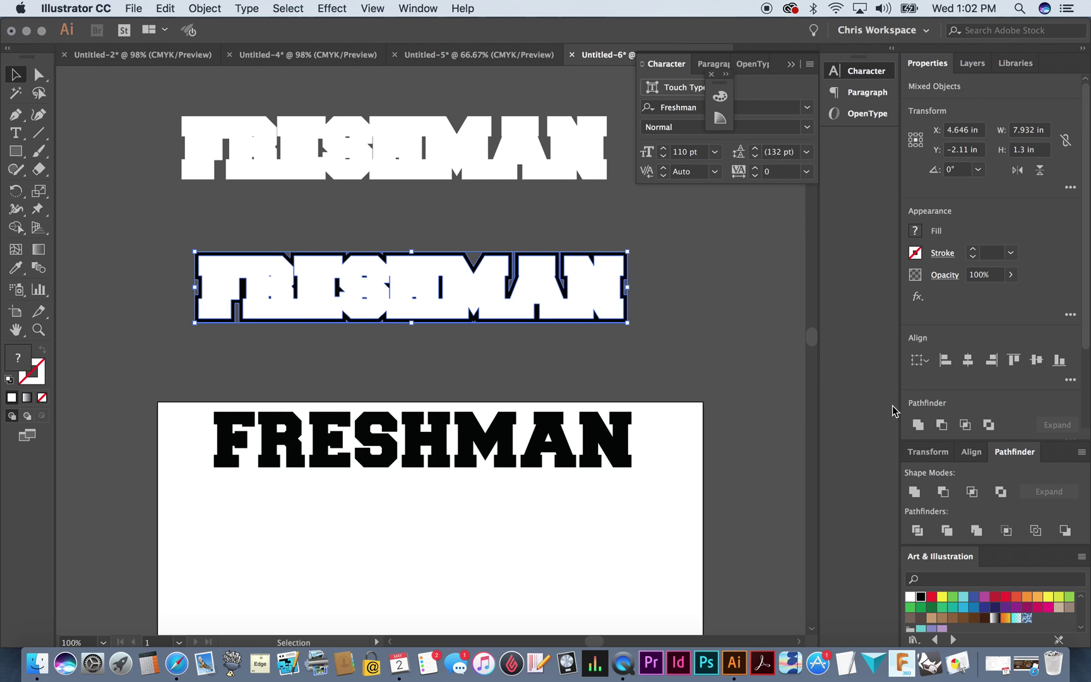
{"action": "left_click", "coordinate": [943, 492]}
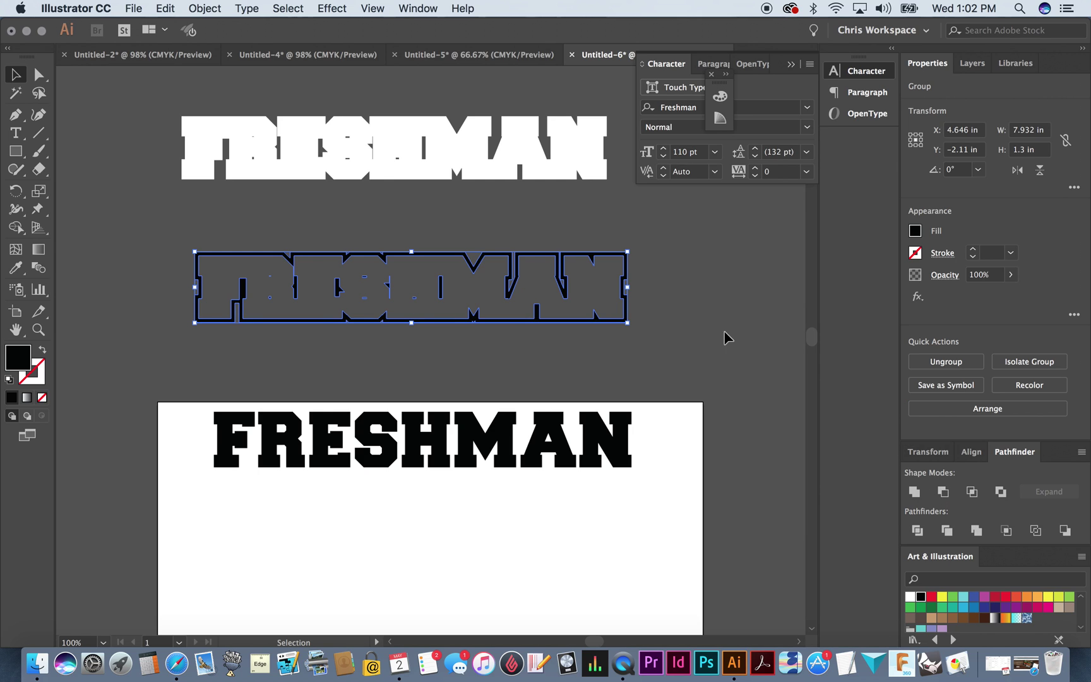
{"action": "left_click", "coordinate": [703, 325]}
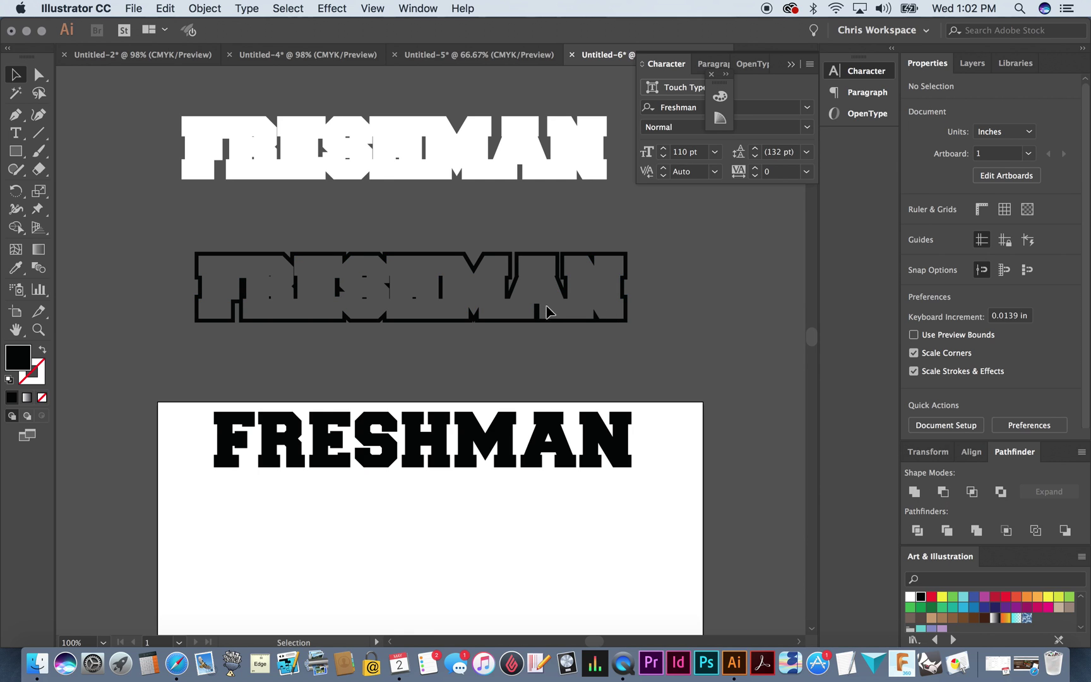
- Shift the hollow black outline slightly down, and center the plain black lettering from the artboard inside it
{"action": "mouse_move", "coordinate": [542, 323]}
{"action": "left_mouse_down"}
{"action": "mouse_move", "coordinate": [531, 394]}
{"action": "mouse_move", "coordinate": [551, 503]}
{"action": "mouse_move", "coordinate": [551, 333]}
{"action": "left_mouse_up"}
{"action": "left_click", "coordinate": [504, 395]}
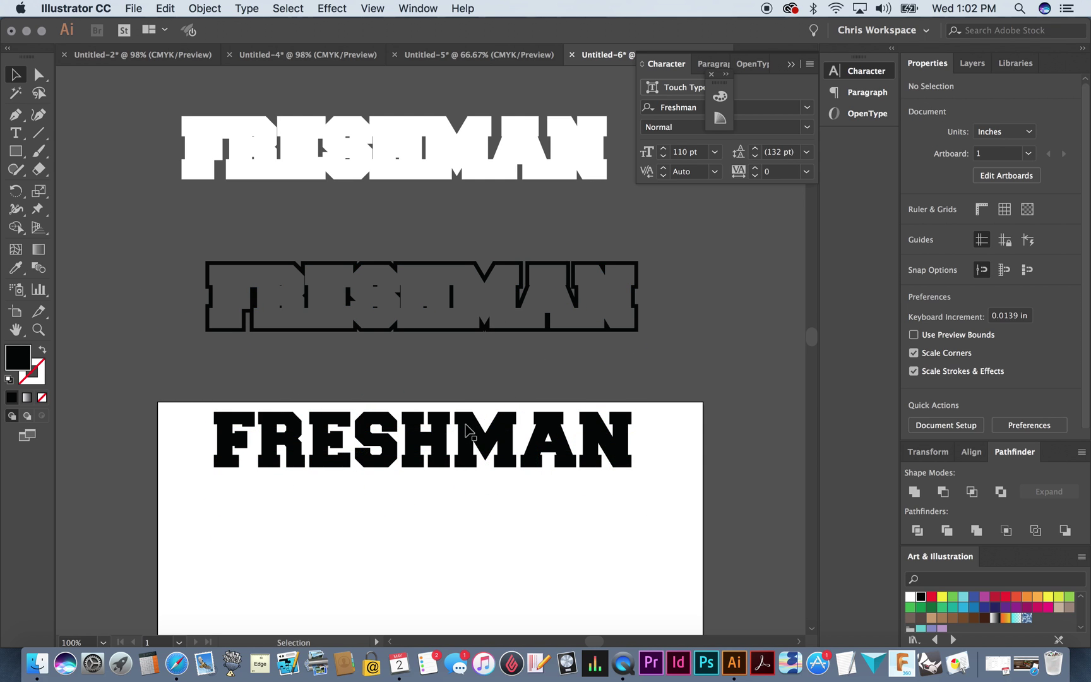
{"action": "left_click", "coordinate": [468, 292]}
{"action": "left_click", "coordinate": [710, 257]}
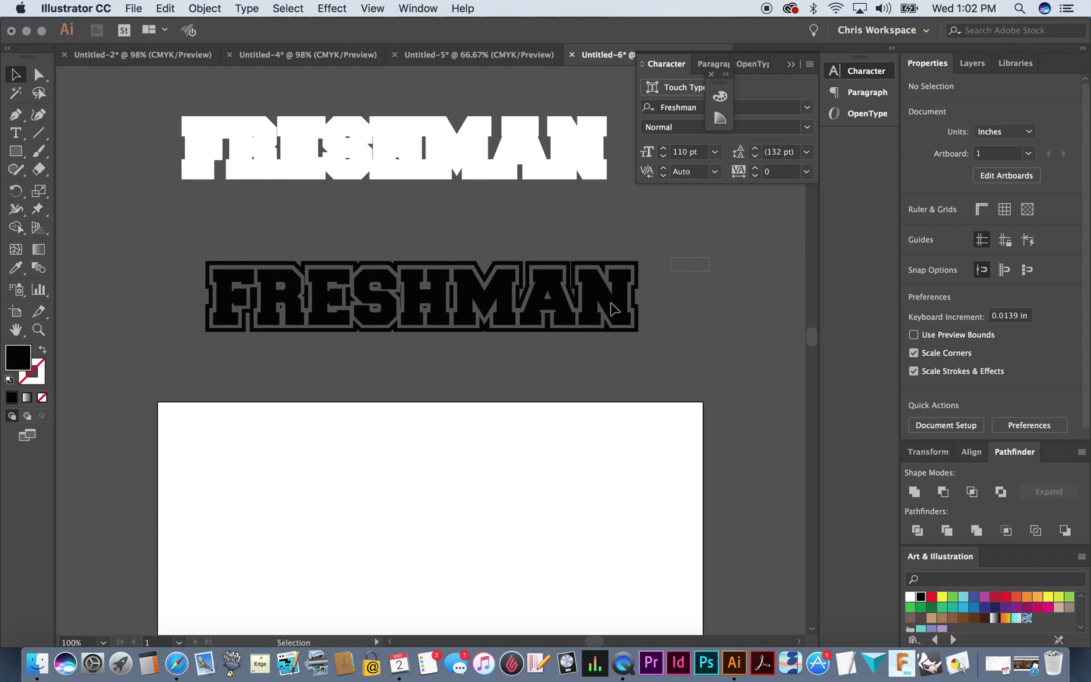
{"action": "left_click", "coordinate": [644, 290]}
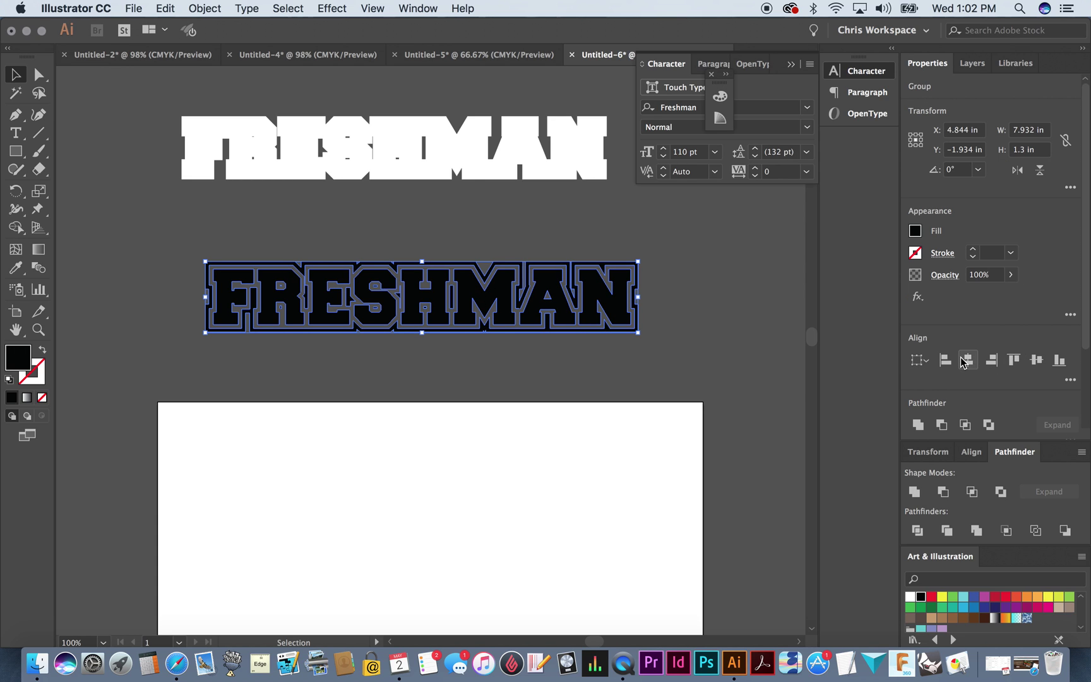
{"action": "left_click", "coordinate": [720, 332]}
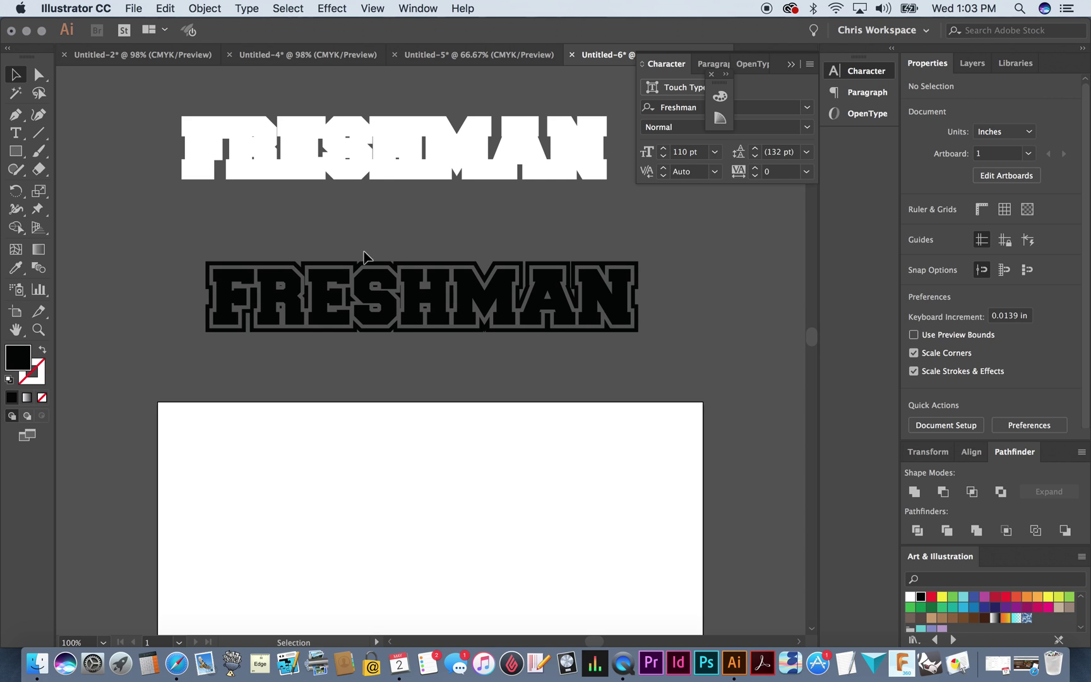
{"action": "left_click_drag", "start_coordinate": [383, 287], "coordinate": [384, 338]}
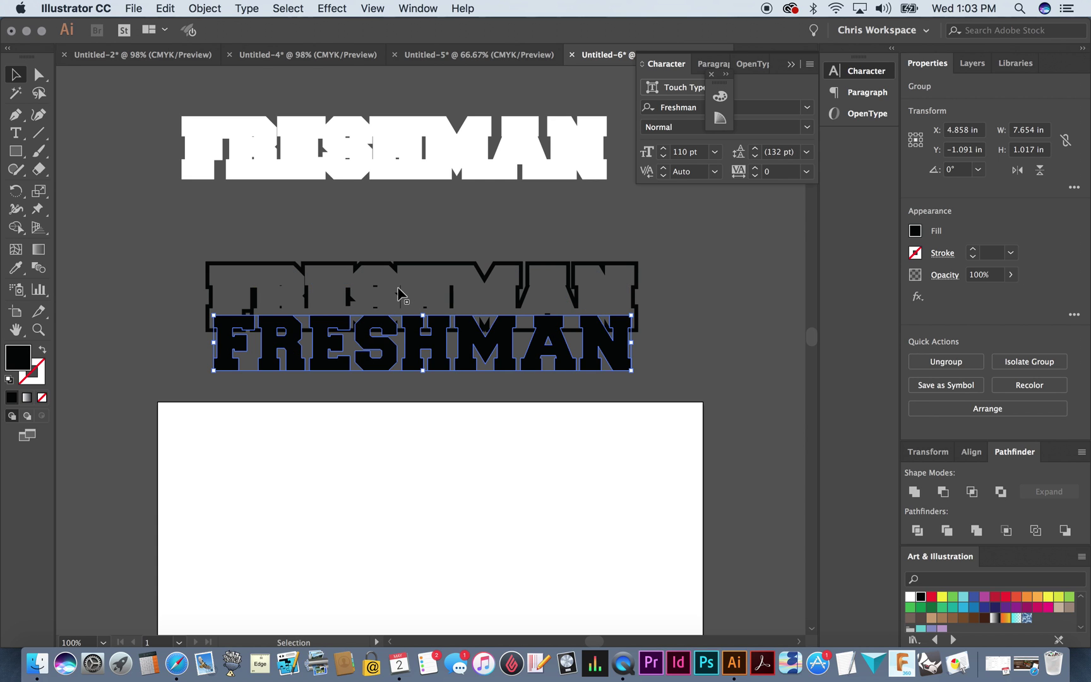
{"action": "left_click", "coordinate": [233, 296]}
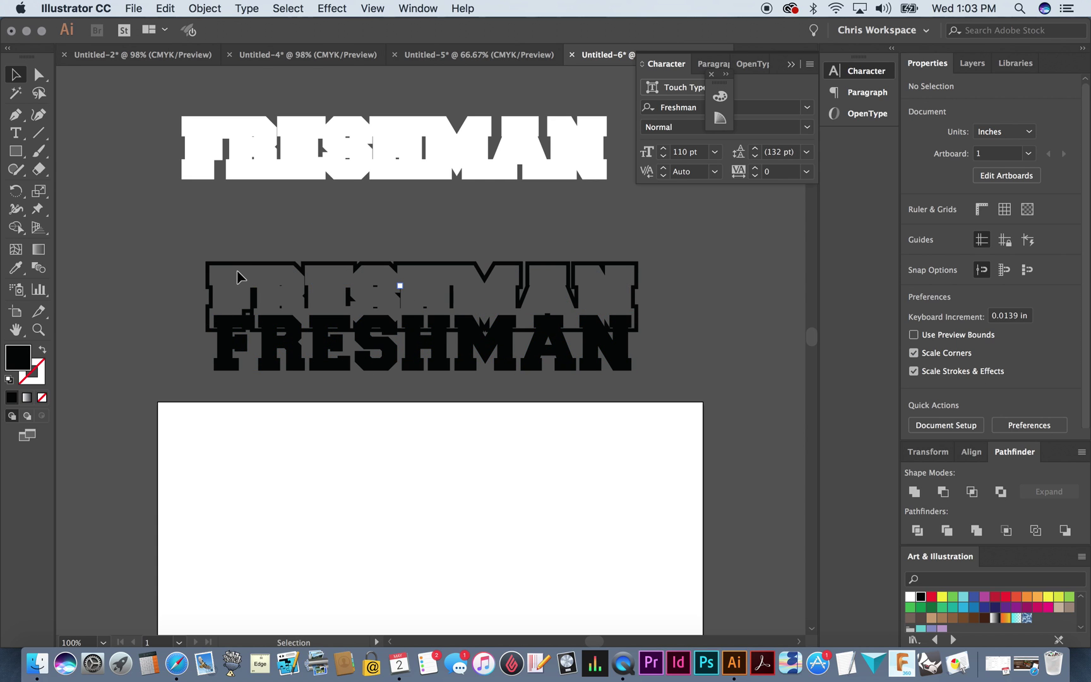
{"action": "left_click", "coordinate": [236, 276]}
{"action": "left_click", "coordinate": [268, 356]}
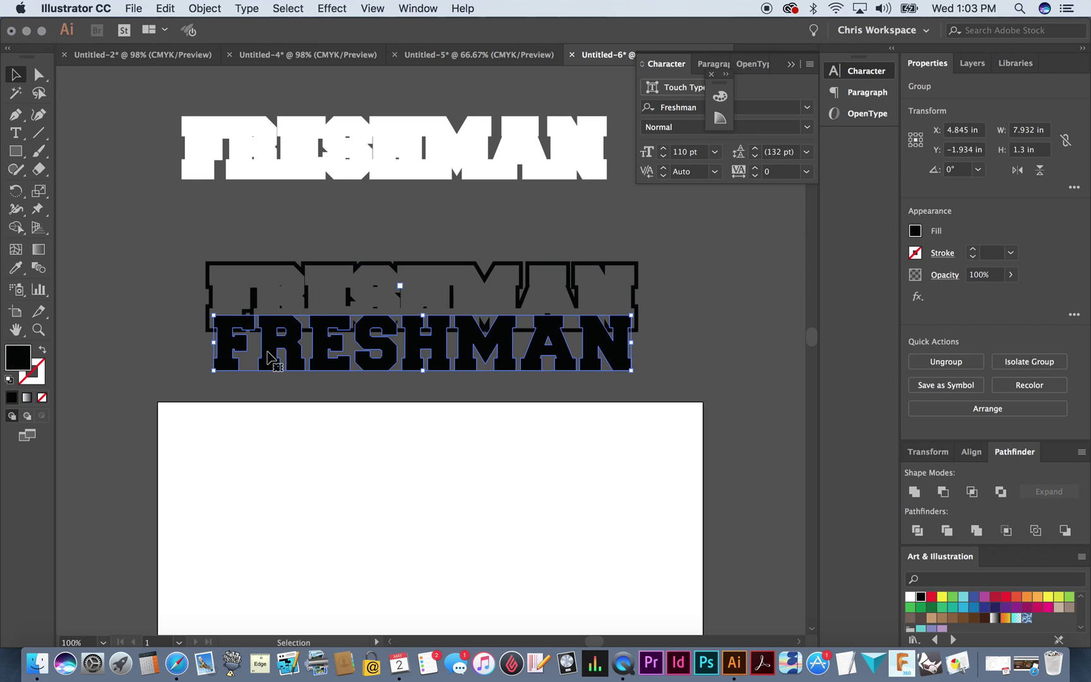
{"action": "left_click", "coordinate": [291, 158]}
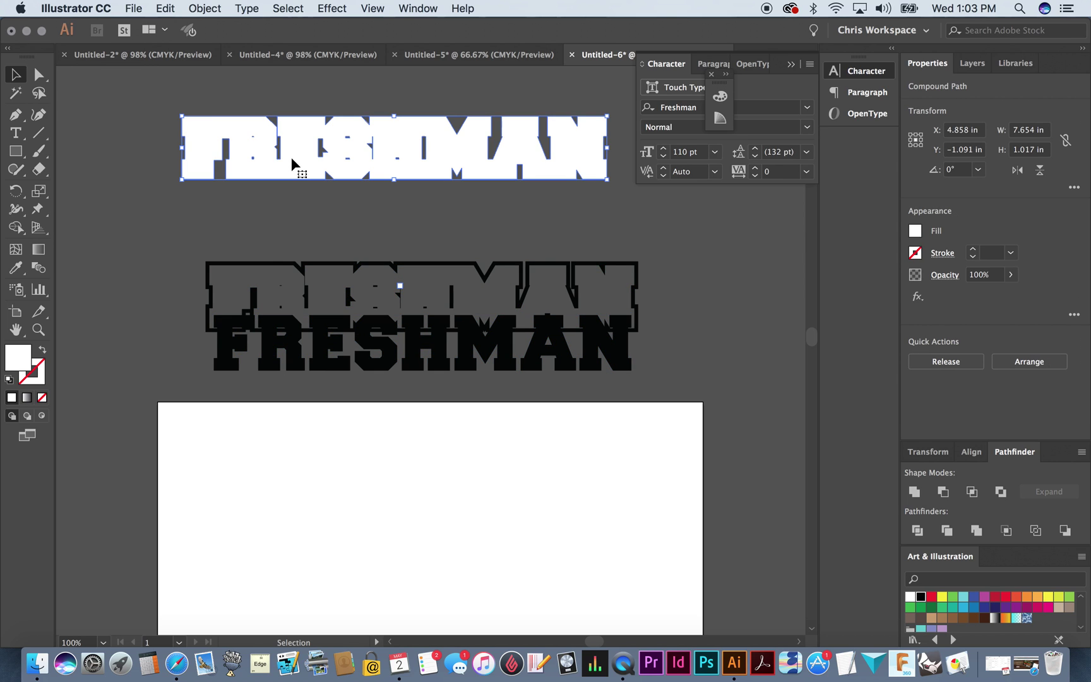
{"action": "left_click", "coordinate": [185, 216]}
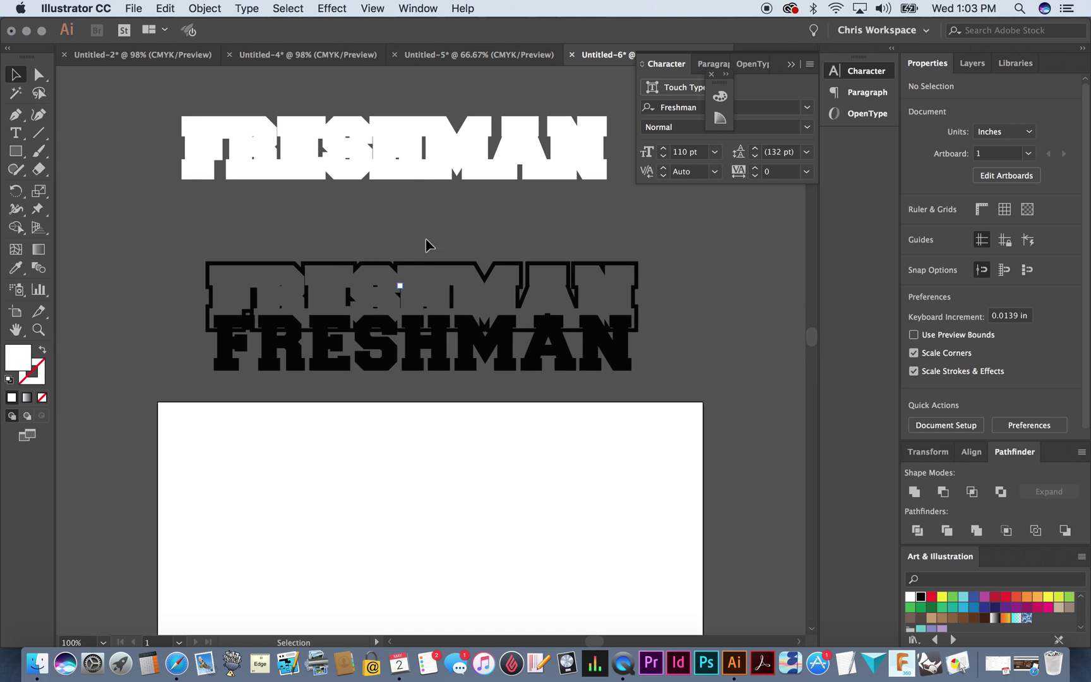
{"action": "key", "text": "super+z"}
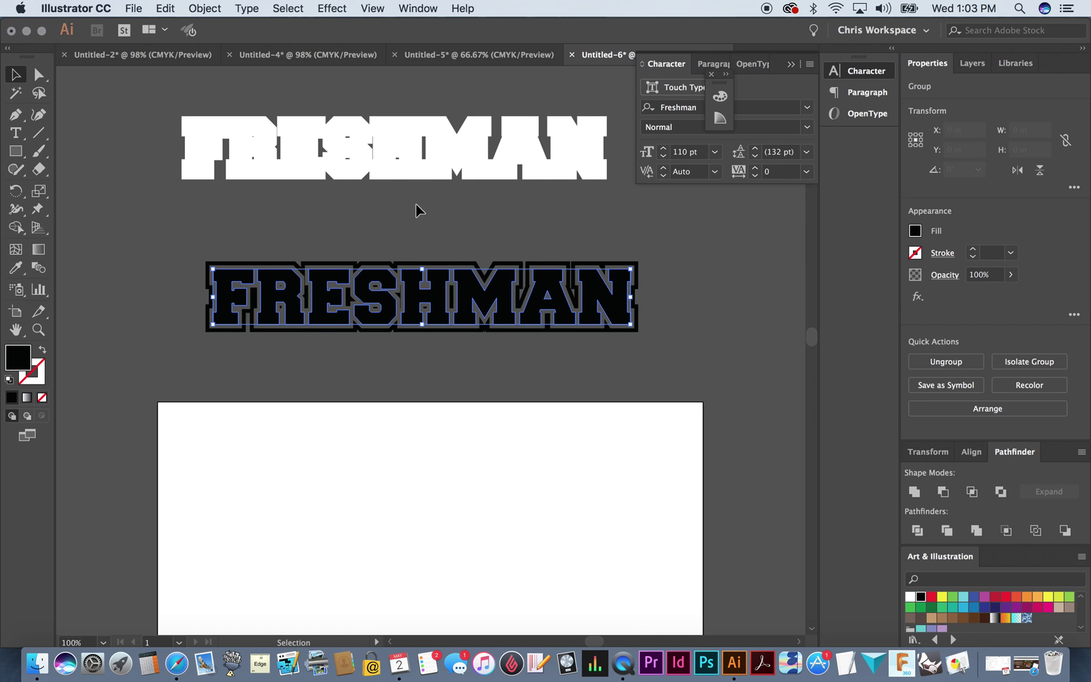
- Move the spare white lettering over the hollow outline and send it backward behind the plain black lettering
{"action": "left_click", "coordinate": [158, 214]}
{"action": "left_click_drag", "start_coordinate": [288, 165], "coordinate": [309, 312]}
{"action": "left_click", "coordinate": [252, 208]}
{"action": "left_click", "coordinate": [271, 298]}
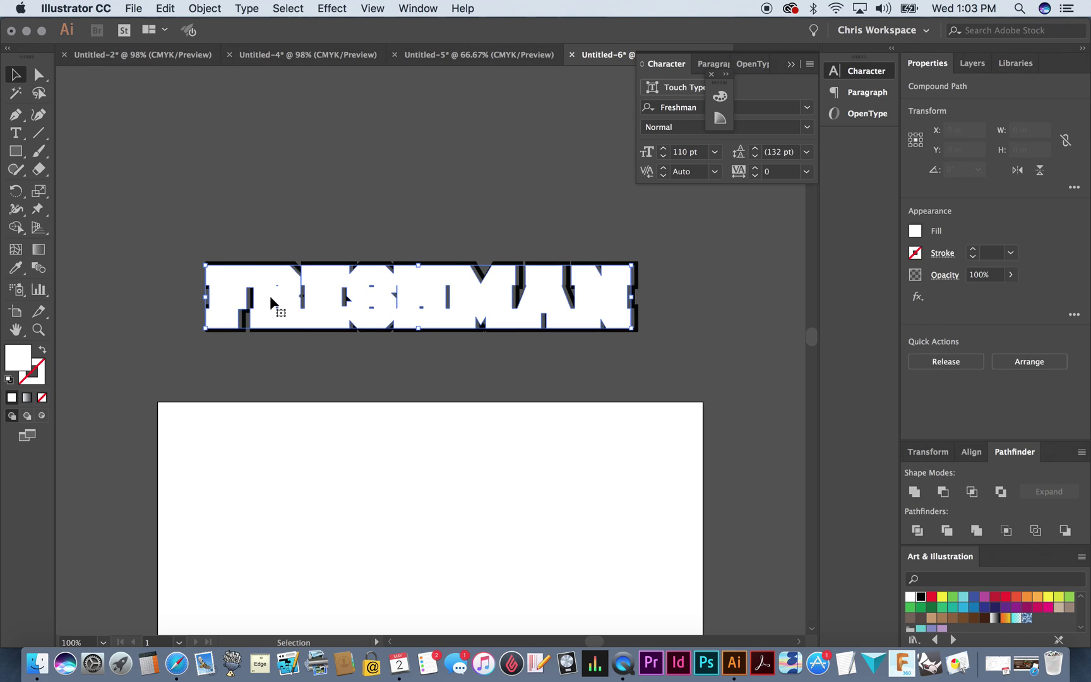
{"action": "key", "text": "super+bracketleft"}
{"action": "left_click", "coordinate": [170, 215]}
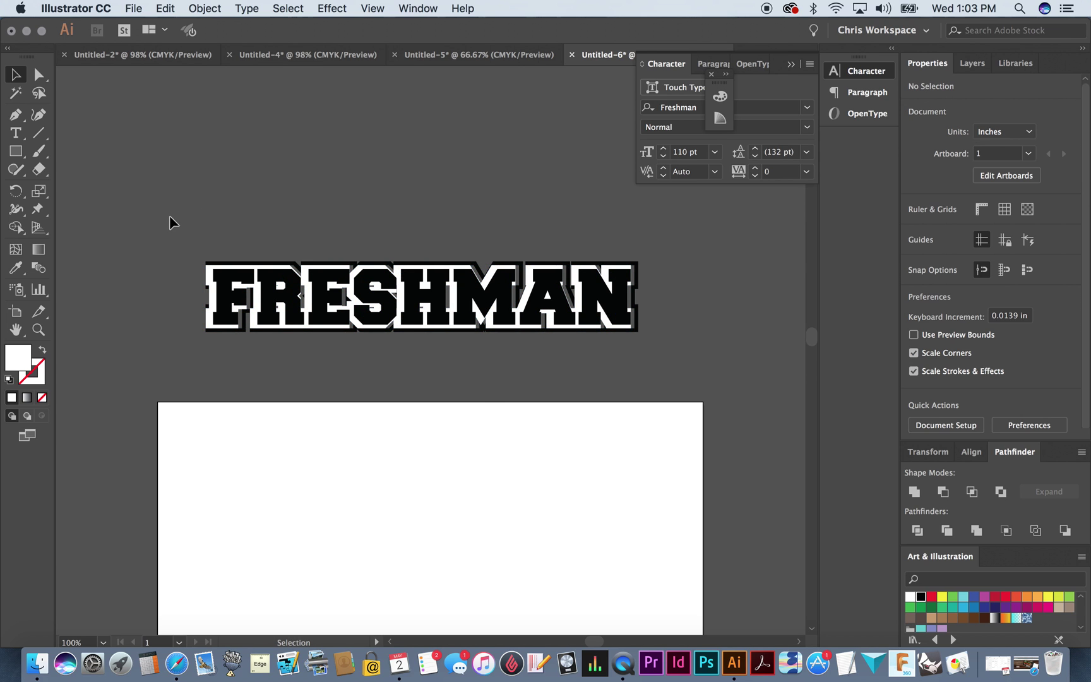
- Align the horizontal centers of the black outline, white lettering and plain black lettering
{"action": "left_click_drag", "start_coordinate": [486, 407], "coordinate": [485, 407]}
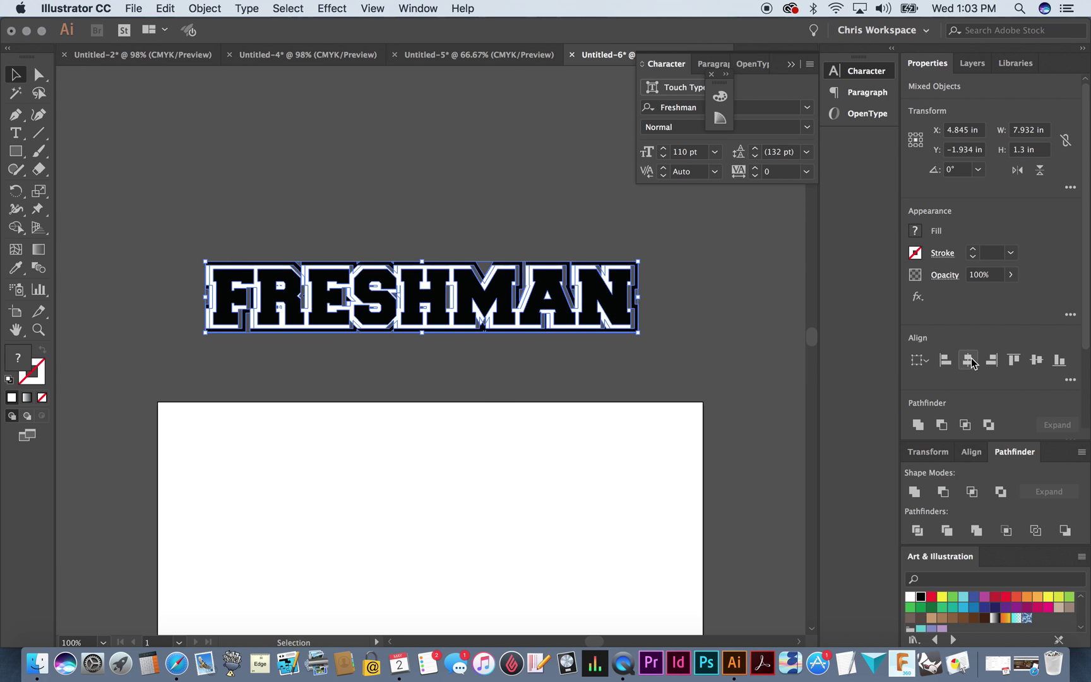
{"action": "left_click", "coordinate": [968, 359]}
{"action": "left_click", "coordinate": [702, 293]}
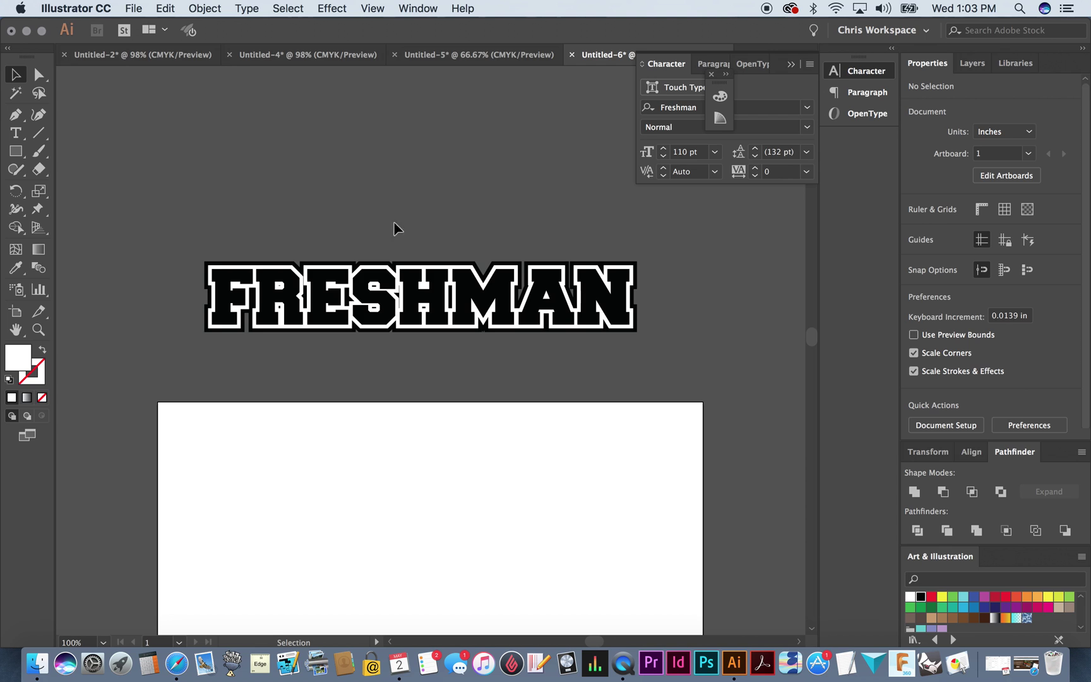
- Move the complete three-layer FRESHMAN lettering onto the upper part of the artboard
{"action": "left_click", "coordinate": [274, 296]}
{"action": "left_click_drag", "start_coordinate": [434, 293], "coordinate": [444, 463]}
{"action": "scroll", "coordinate": [429, 371], "scroll_direction": "down", "scroll_amount": 10}
{"action": "scroll", "coordinate": [429, 370], "scroll_direction": "right", "scroll_amount": 4}
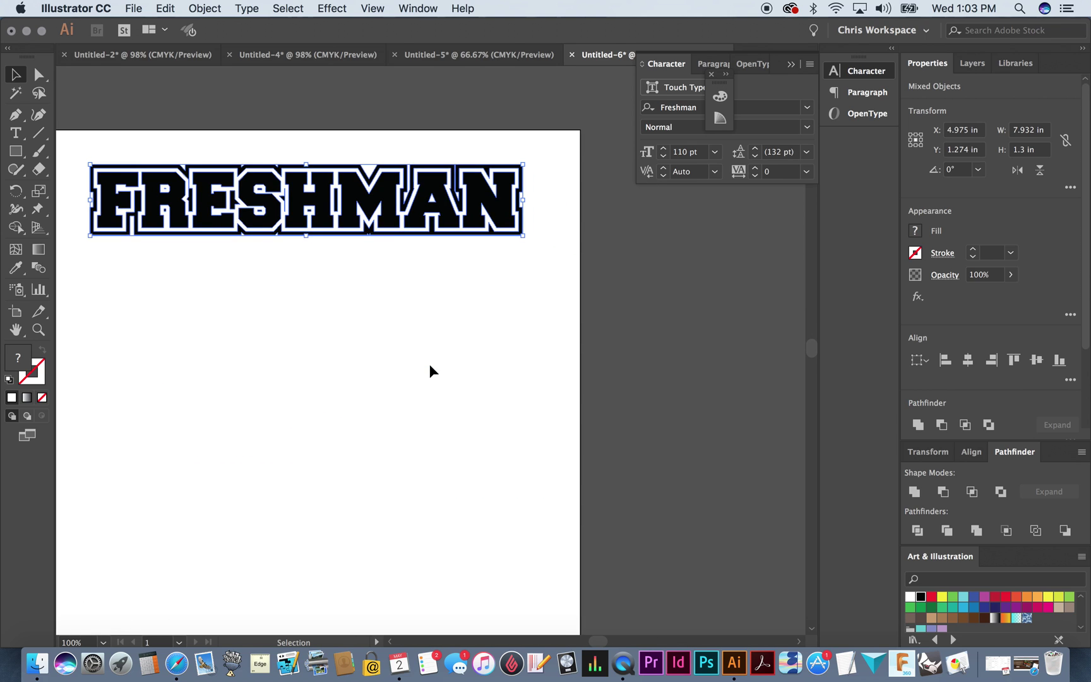
{"action": "left_click_drag", "start_coordinate": [213, 179], "coordinate": [213, 258]}
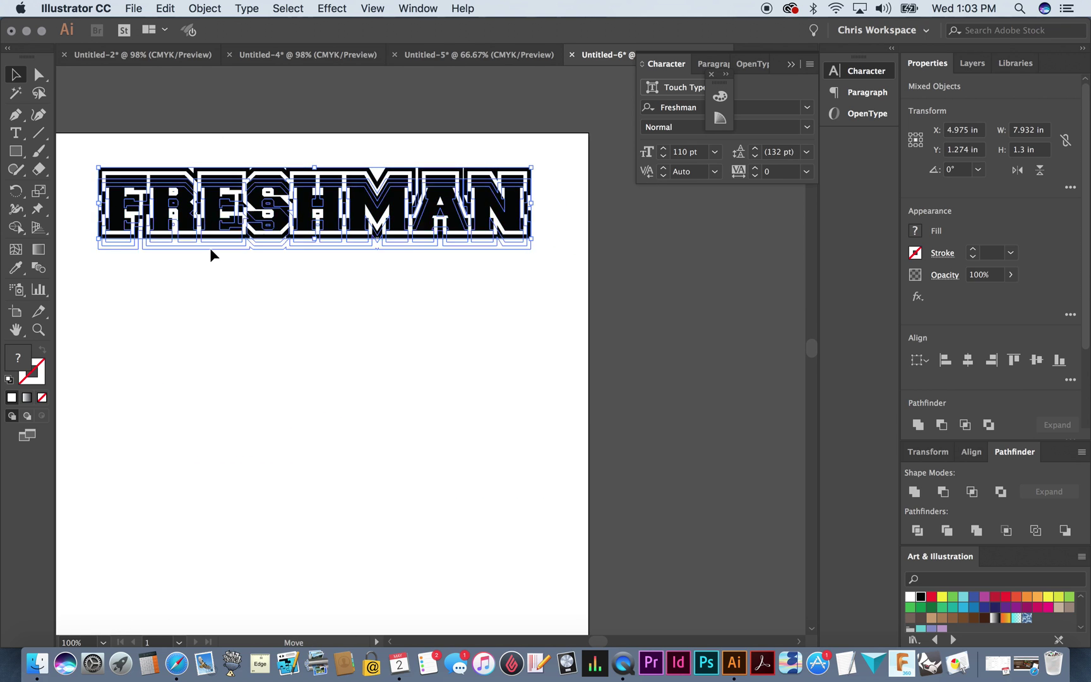
{"action": "left_click", "coordinate": [321, 392]}
{"action": "scroll", "coordinate": [321, 391], "scroll_direction": "left", "scroll_amount": 3}
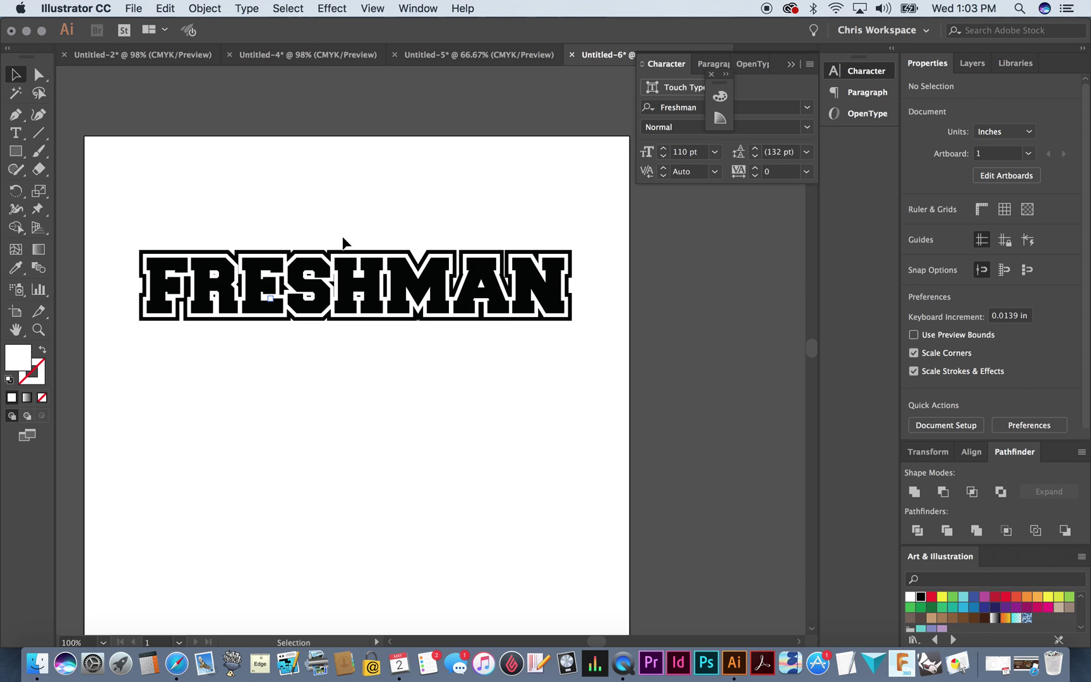
{"action": "scroll", "coordinate": [325, 314], "scroll_direction": "left", "scroll_amount": 2}
{"action": "scroll", "coordinate": [325, 313], "scroll_direction": "down", "scroll_amount": 1}
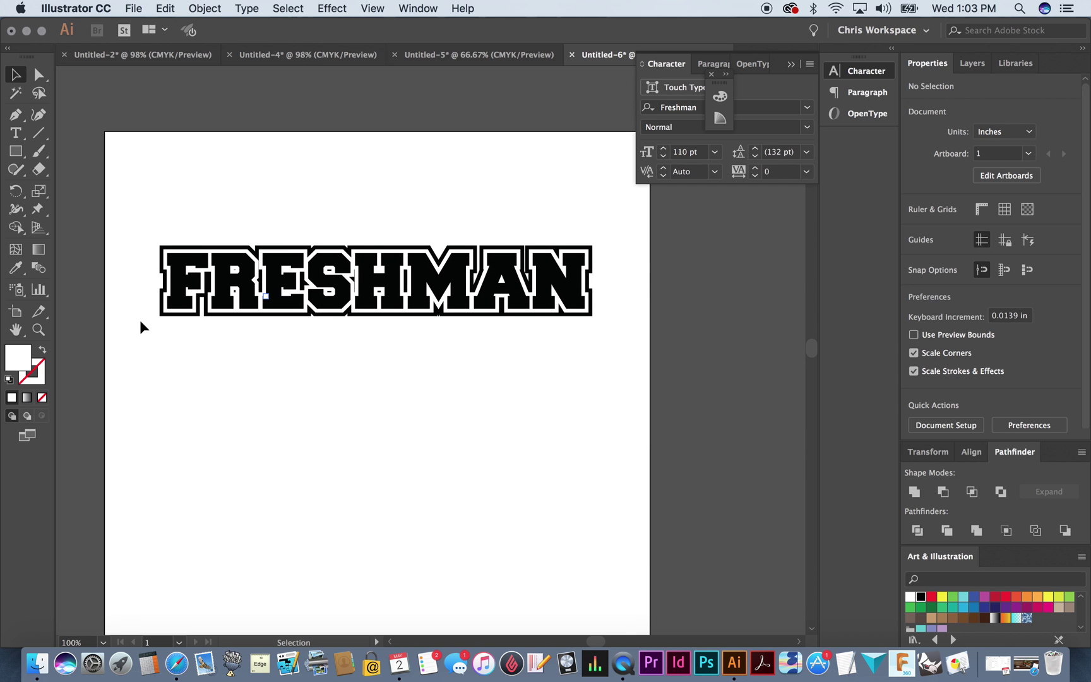
- Take up the Paintbrush with the Chalk brush and look through the available brushes and artistic brush libraries
{"action": "left_click", "coordinate": [39, 152]}
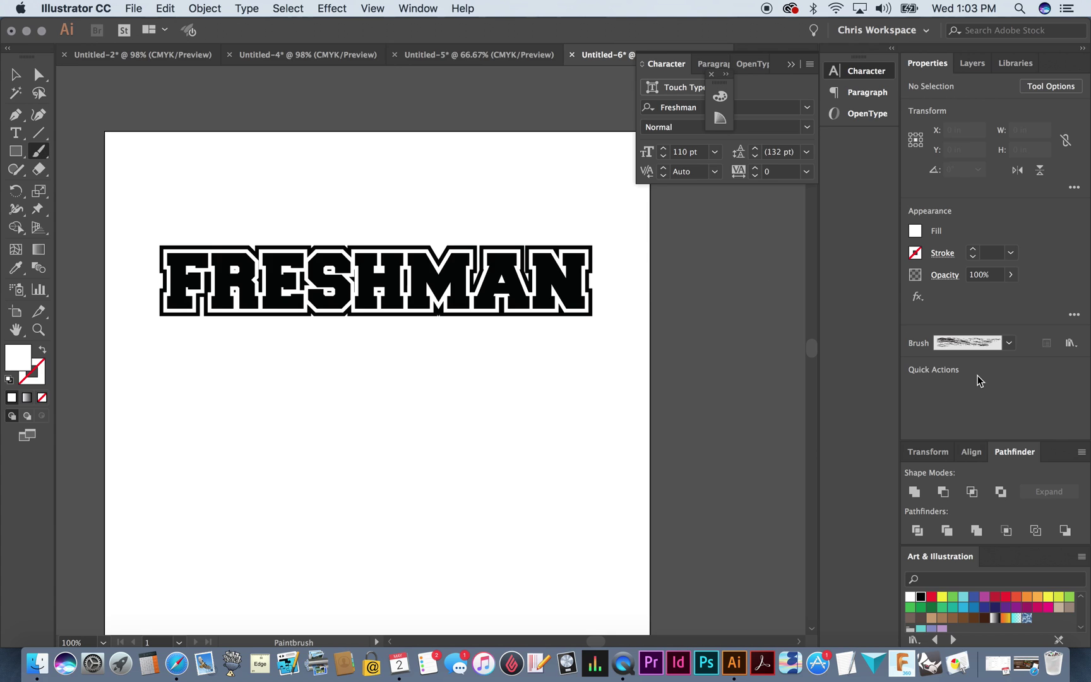
{"action": "left_click", "coordinate": [1009, 343]}
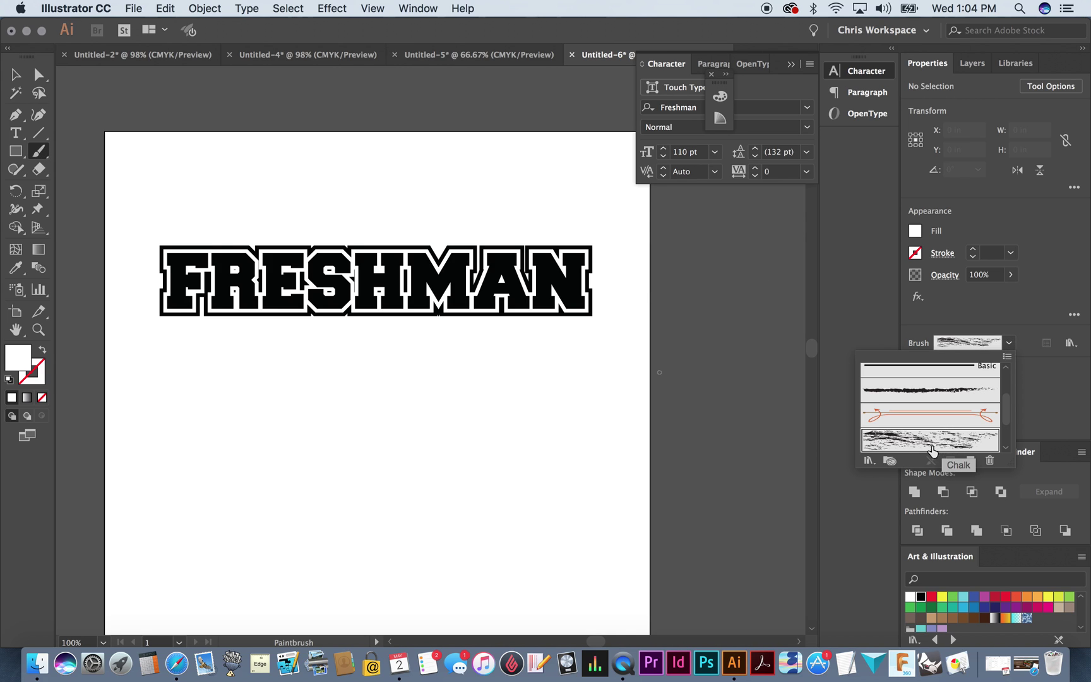
{"action": "left_click", "coordinate": [869, 460]}
{"action": "mouse_move", "coordinate": [888, 509]}
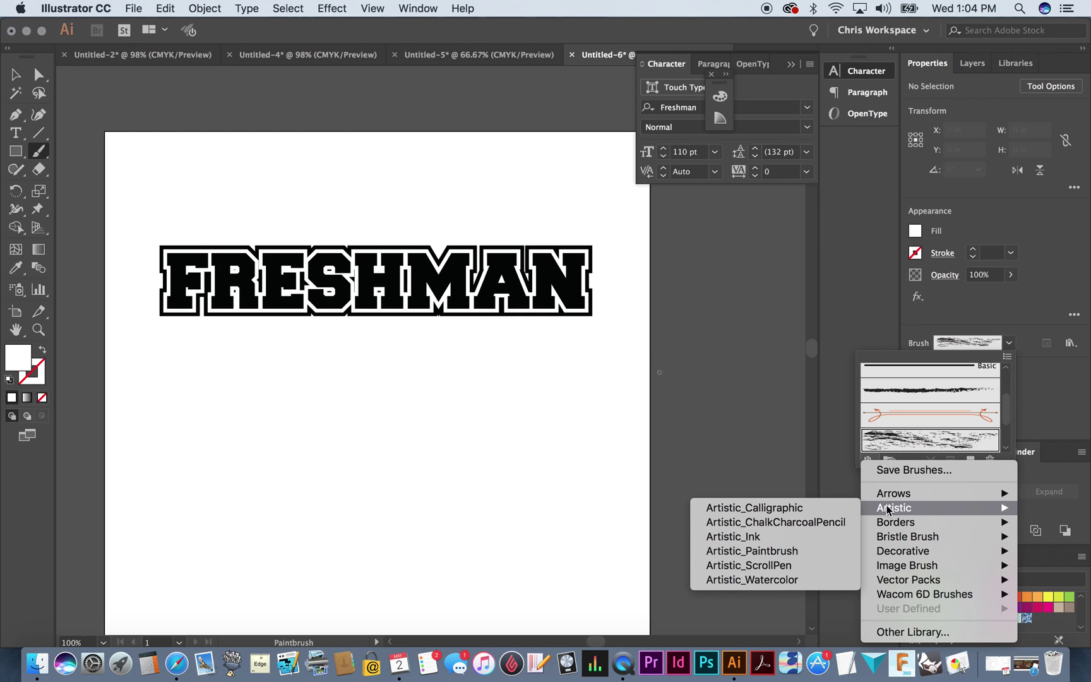
{"action": "left_click", "coordinate": [834, 522]}
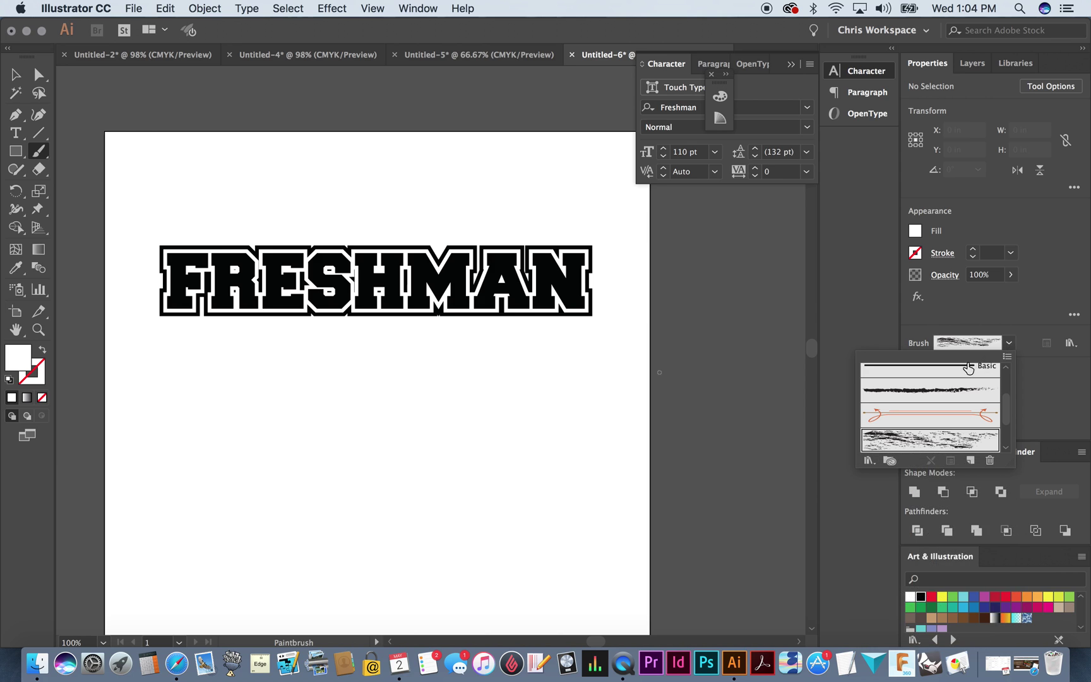
{"action": "left_click", "coordinate": [1005, 309]}
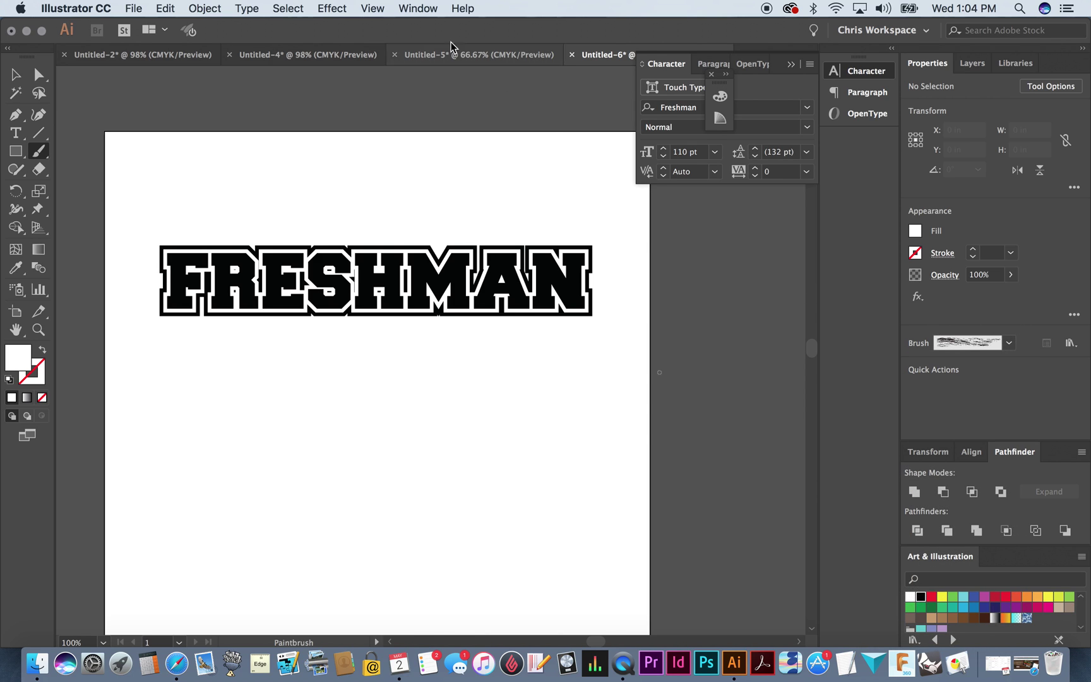
{"action": "left_click", "coordinate": [434, 8]}
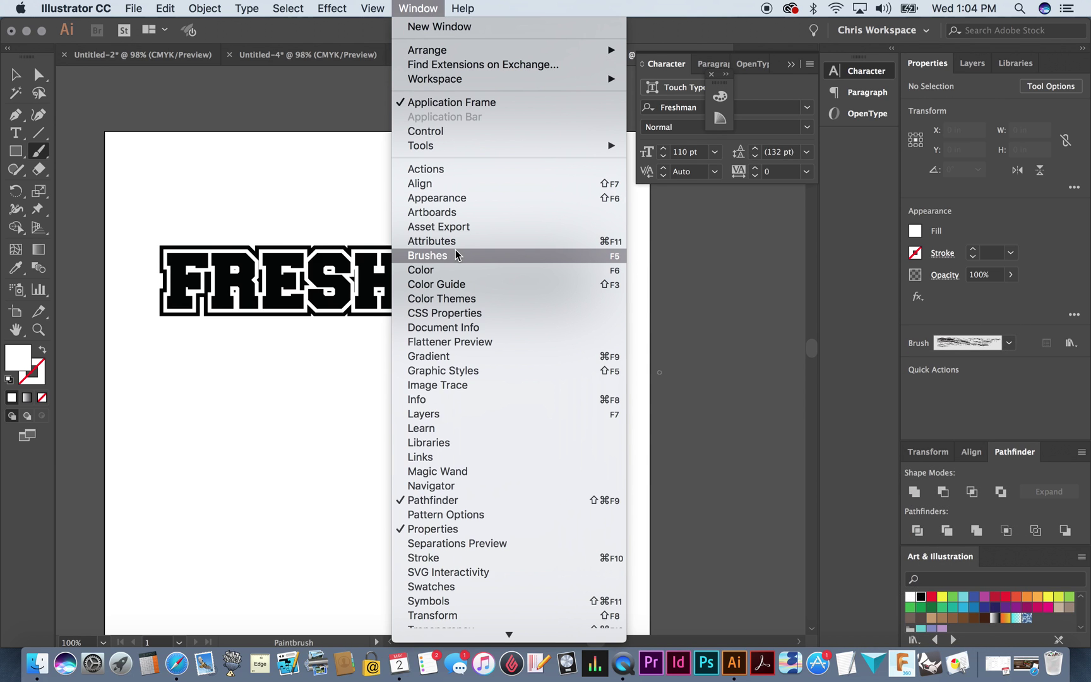
{"action": "left_click", "coordinate": [421, 7]}
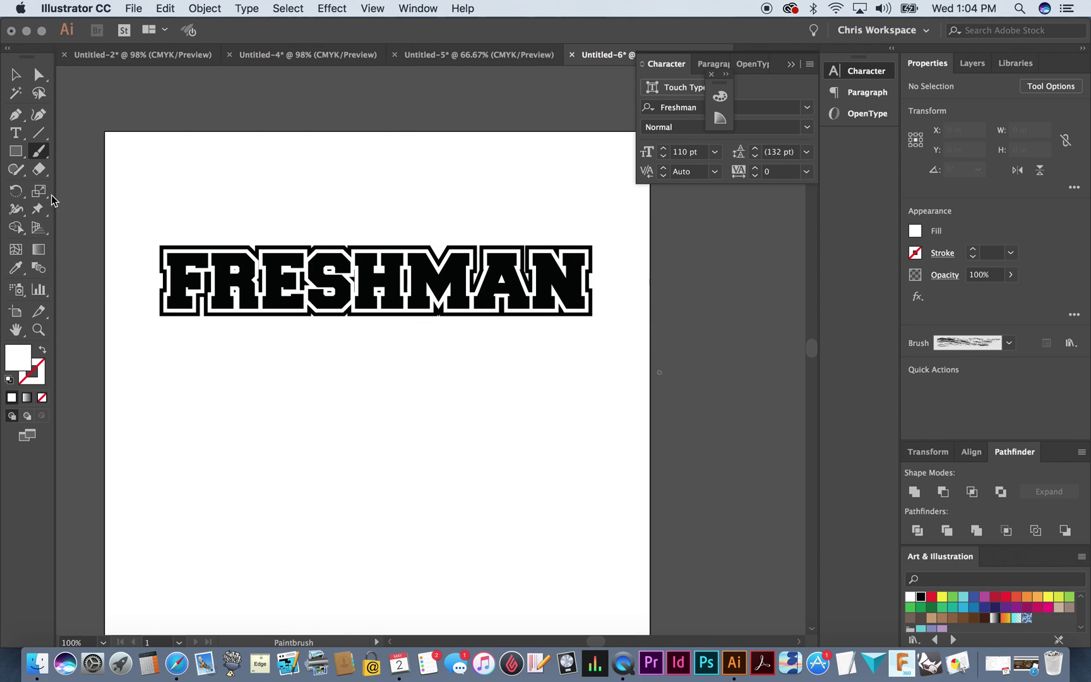
- Set the brush to paint with a white 1 pt stroke and no fill
{"action": "left_click", "coordinate": [43, 351]}
{"action": "left_click", "coordinate": [43, 370]}
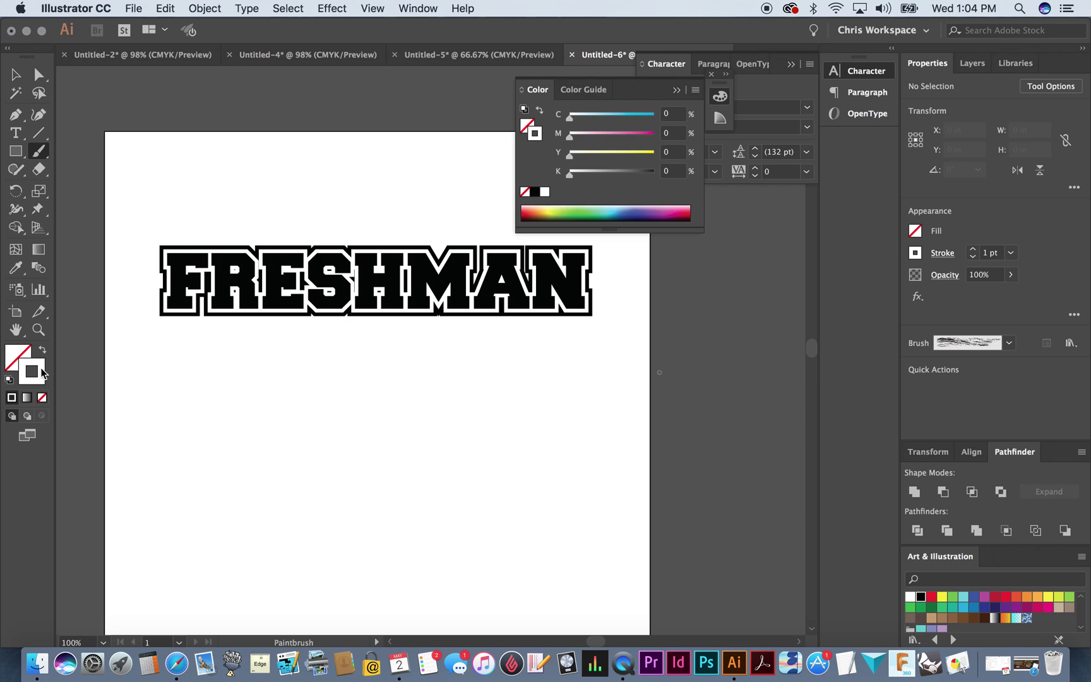
{"action": "left_click", "coordinate": [676, 90]}
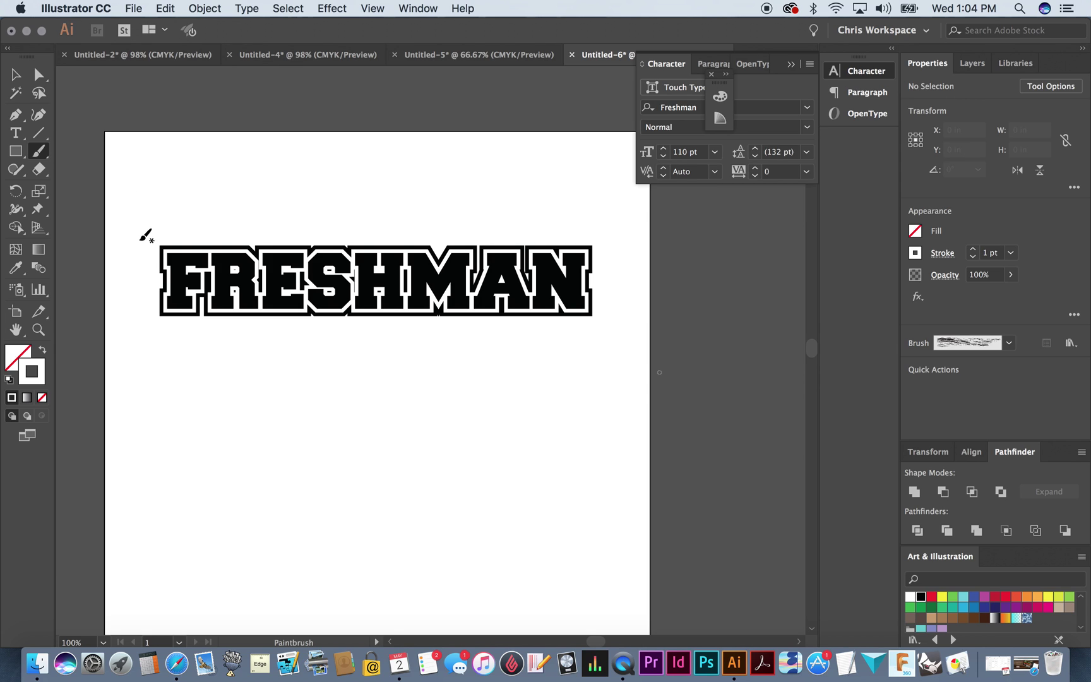
- Paint white chalk strokes across the upper, lower right and lower left parts of the FRESHMAN lettering to distress it
{"action": "left_click_drag", "start_coordinate": [585, 243], "coordinate": [591, 241]}
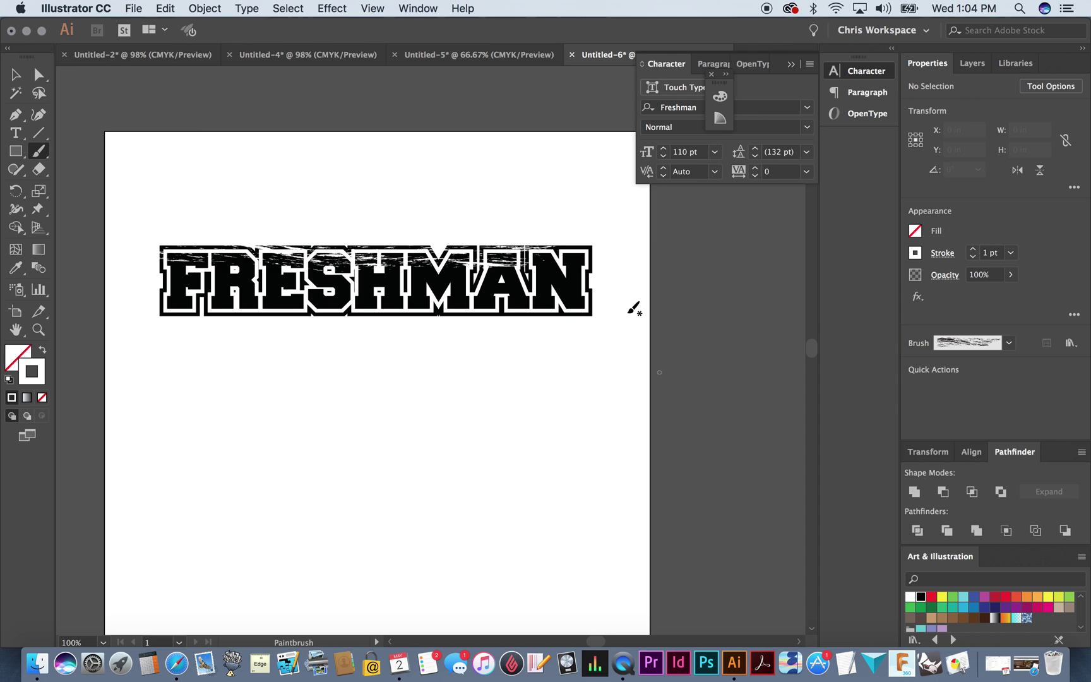
{"action": "left_click_drag", "start_coordinate": [320, 319], "coordinate": [305, 318]}
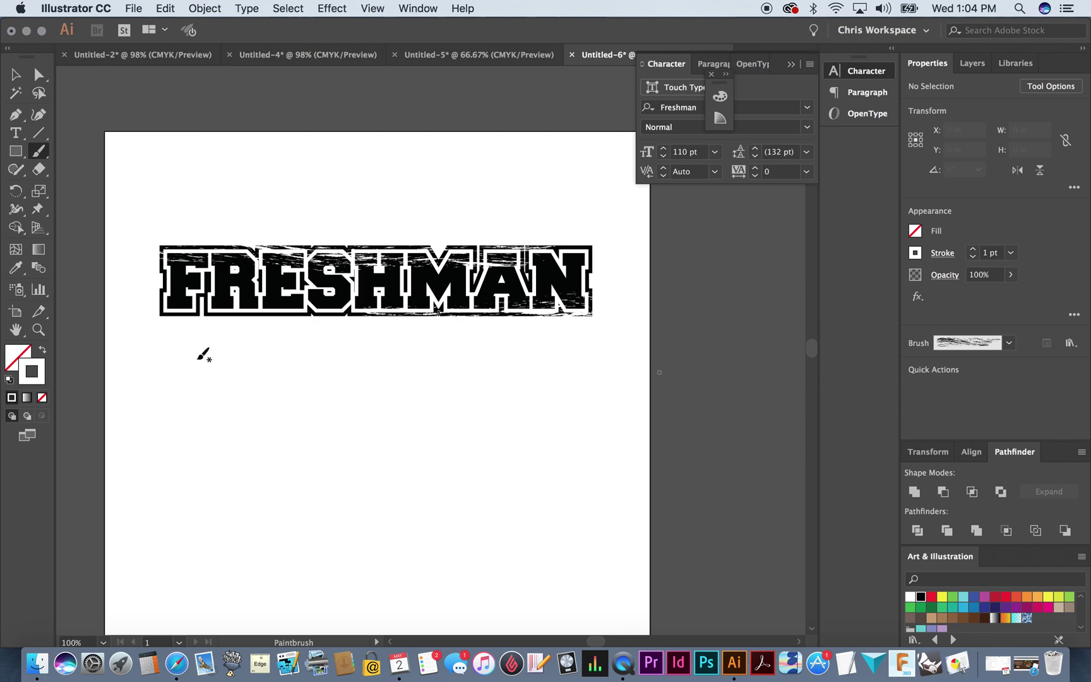
{"action": "left_click_drag", "start_coordinate": [136, 293], "coordinate": [344, 316]}
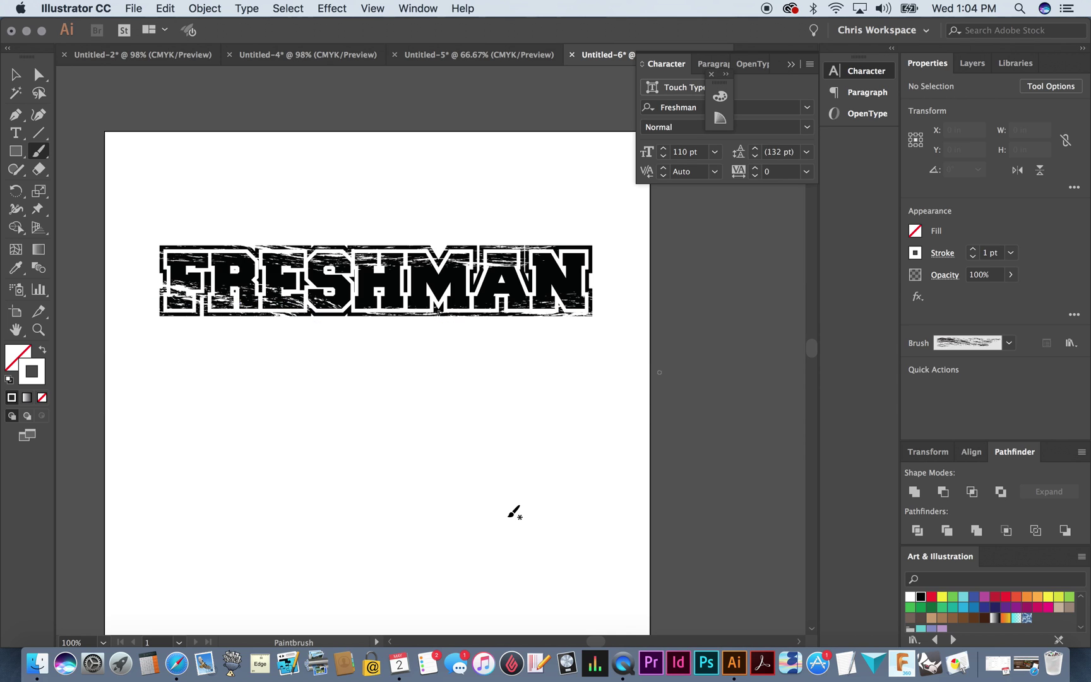
{"action": "scroll", "coordinate": [478, 530], "scroll_direction": "down", "scroll_amount": 2}
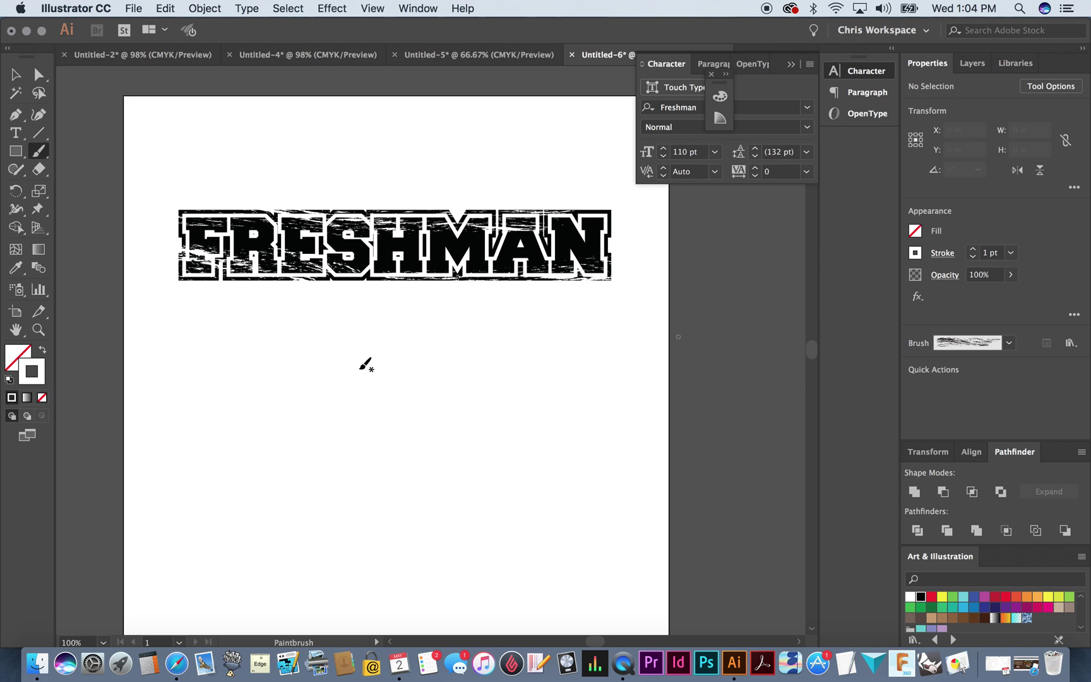
- Try to expand the appearance of the lettering together with its chalk strokes
{"action": "left_click", "coordinate": [15, 75]}
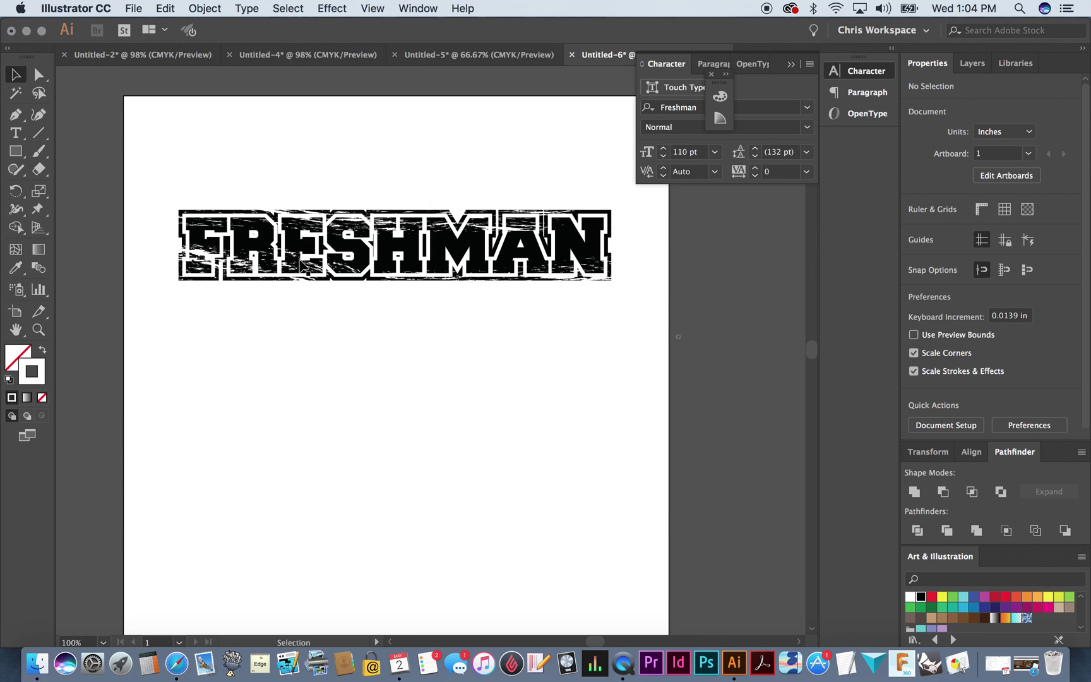
{"action": "left_click_drag", "start_coordinate": [145, 114], "coordinate": [640, 366]}
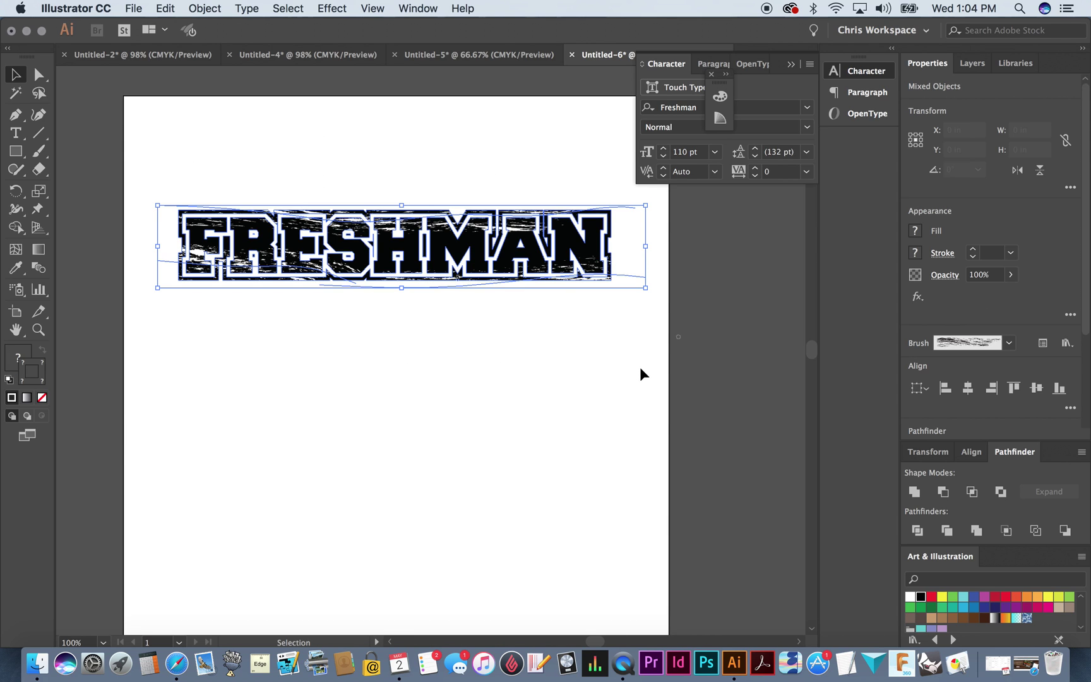
{"action": "left_click", "coordinate": [167, 9]}
{"action": "mouse_move", "coordinate": [204, 8]}
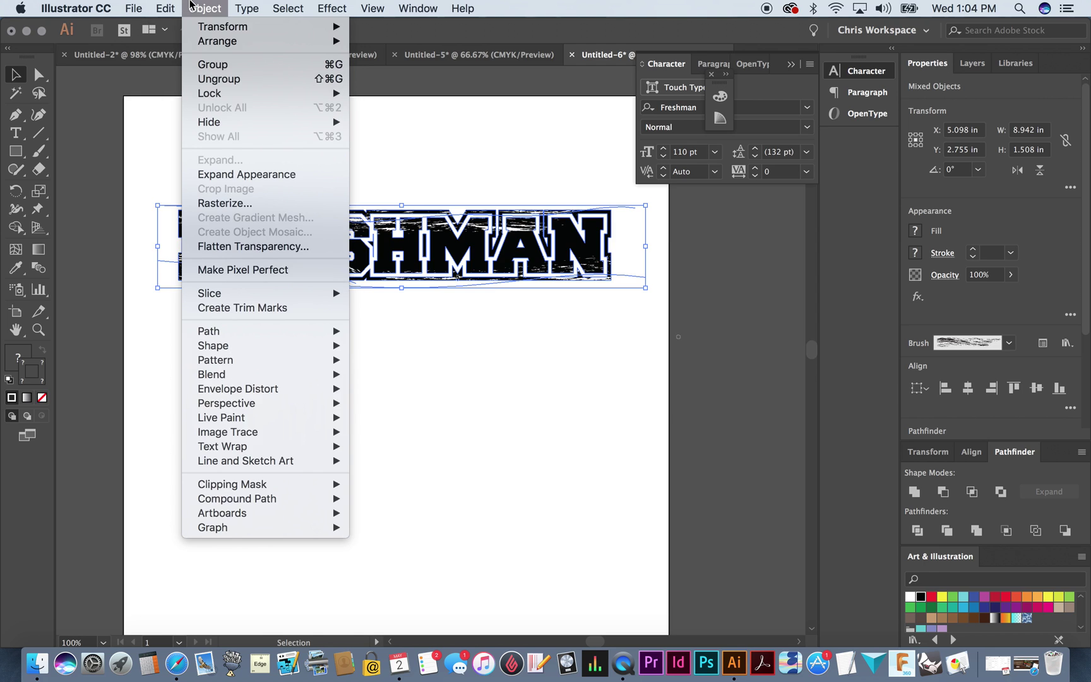
{"action": "left_click", "coordinate": [226, 180]}
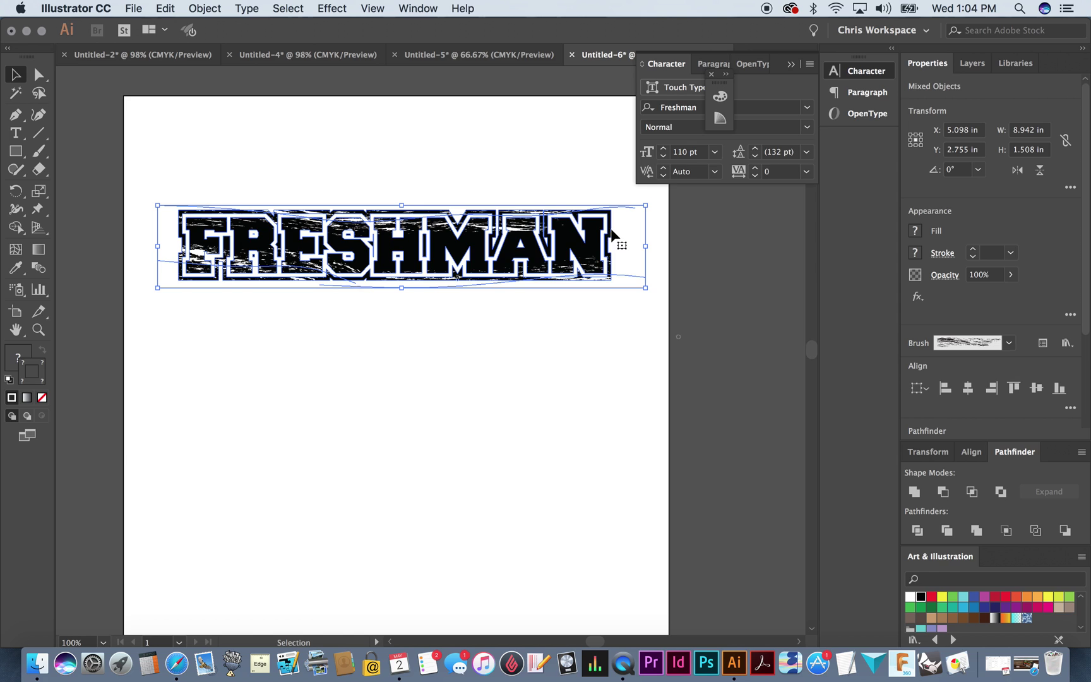
{"action": "left_click", "coordinate": [489, 355]}
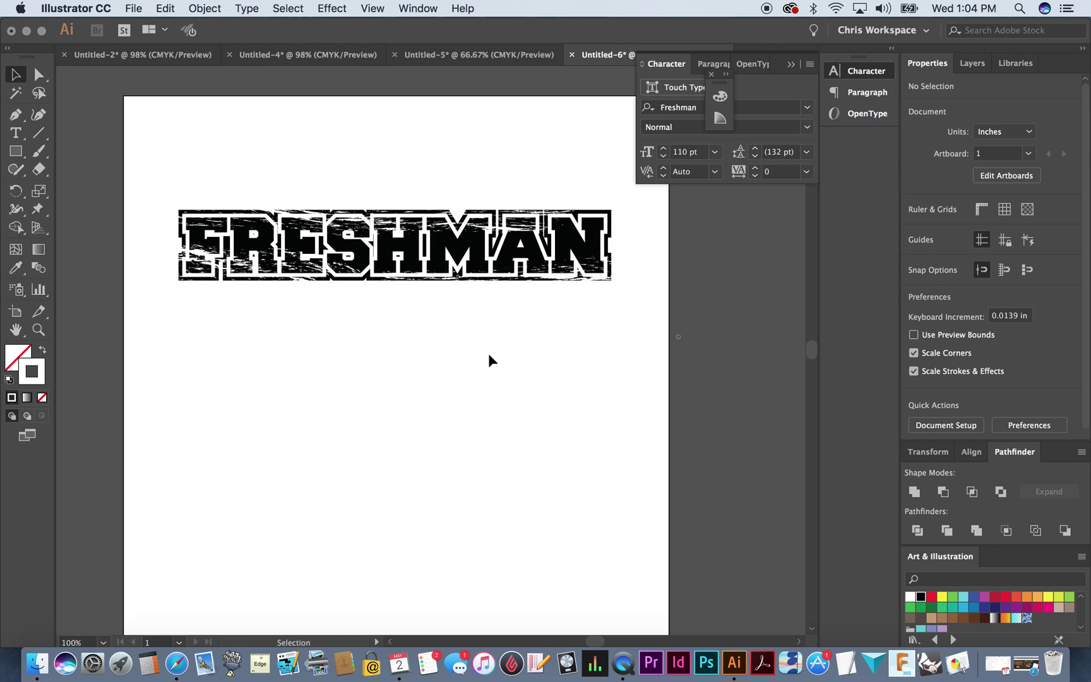
- Copy the FRESHMAN lettering with its chalk strokes and place the duplicate in the empty area above the artboard
{"action": "scroll", "coordinate": [336, 413], "scroll_direction": "up", "scroll_amount": 3}
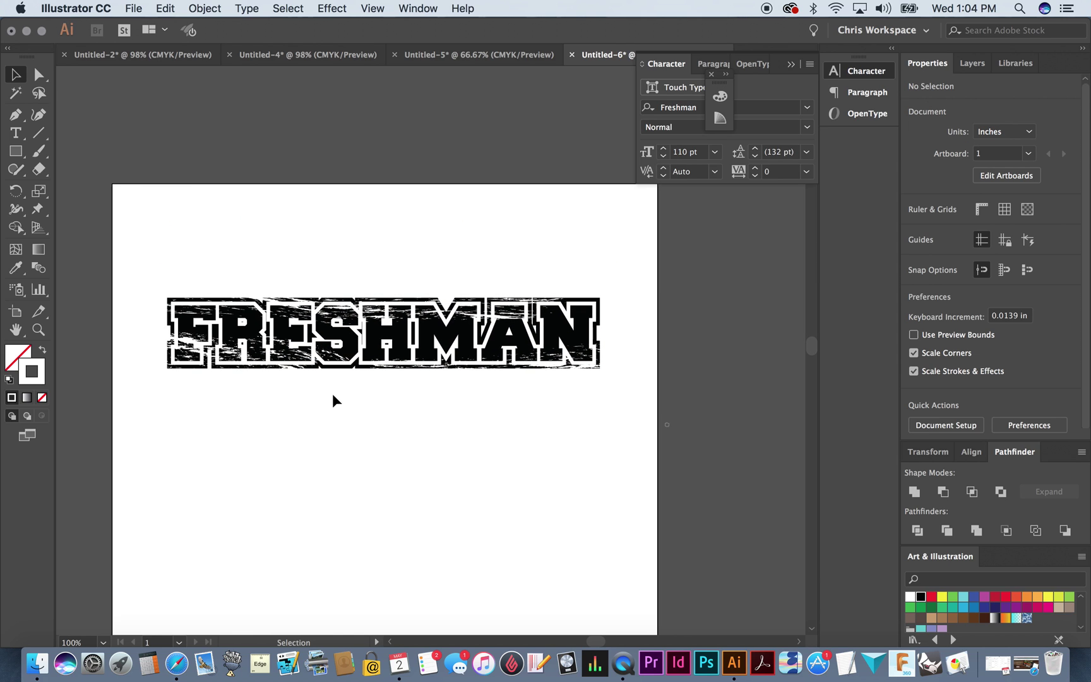
{"action": "left_click_drag", "start_coordinate": [145, 242], "coordinate": [656, 464]}
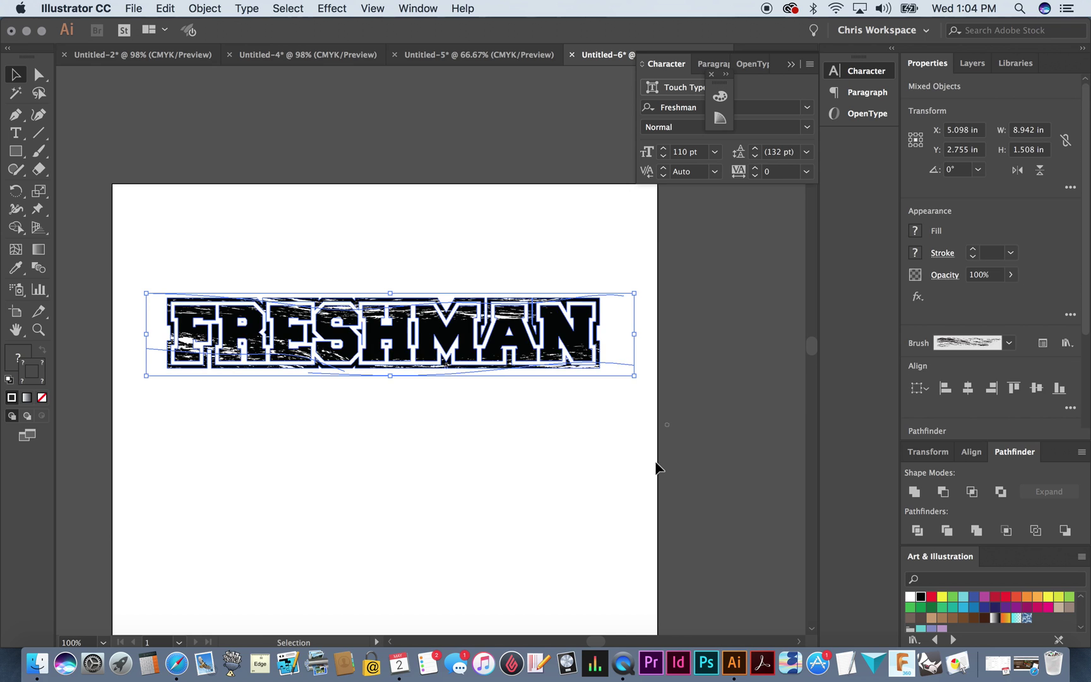
{"action": "key", "text": "a"}
{"action": "key", "text": "v"}
{"action": "key", "text": "super+c"}
{"action": "key", "text": "super+v"}
{"action": "scroll", "coordinate": [636, 460], "scroll_direction": "up", "scroll_amount": 4}
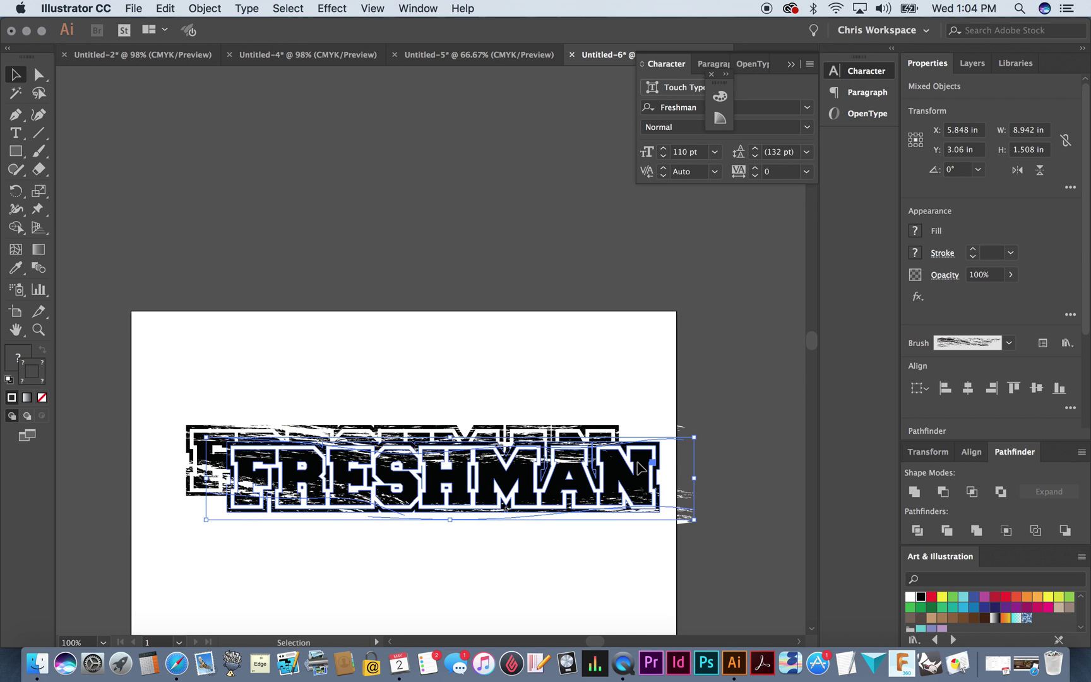
{"action": "left_click_drag", "start_coordinate": [621, 478], "coordinate": [581, 157]}
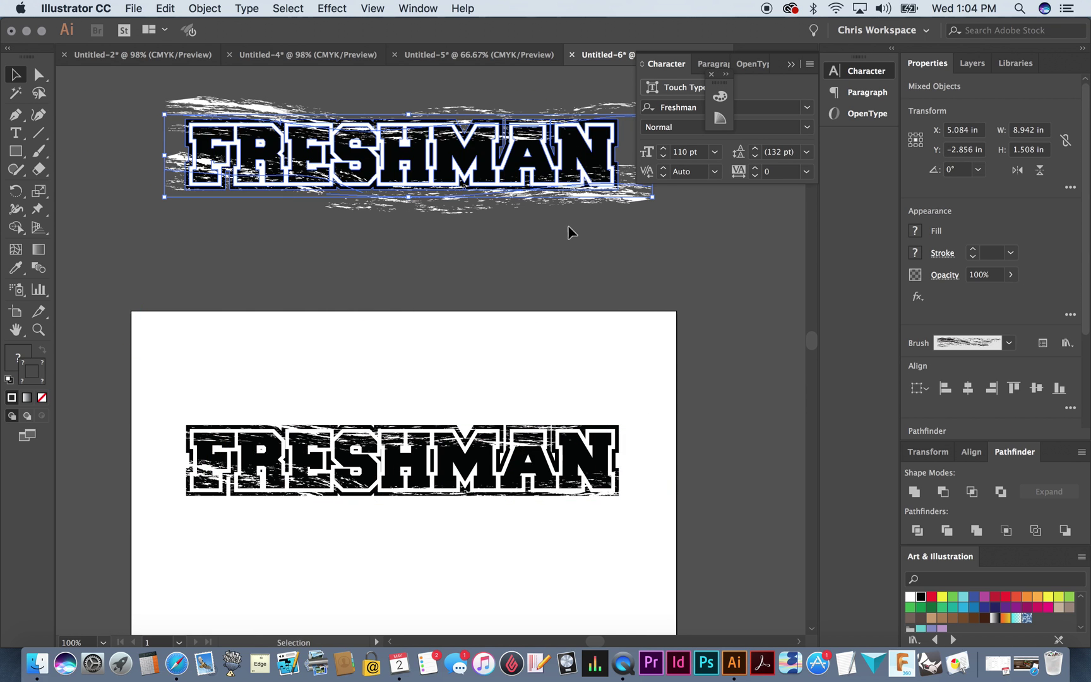
- Paste two more copies of the distressed lettering and stack them above the first duplicate
{"action": "scroll", "coordinate": [569, 295], "scroll_direction": "up", "scroll_amount": 5}
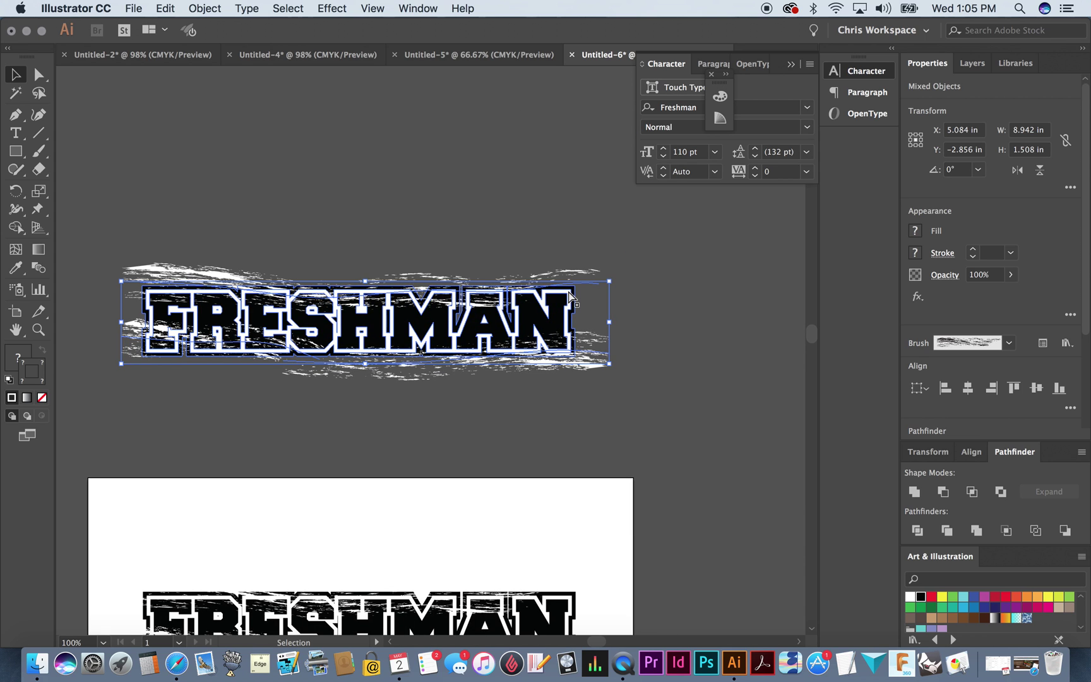
{"action": "key", "text": "super+v"}
{"action": "left_click_drag", "start_coordinate": [479, 348], "coordinate": [408, 146]}
{"action": "scroll", "coordinate": [409, 145], "scroll_direction": "up", "scroll_amount": 5}
{"action": "key", "text": "a"}
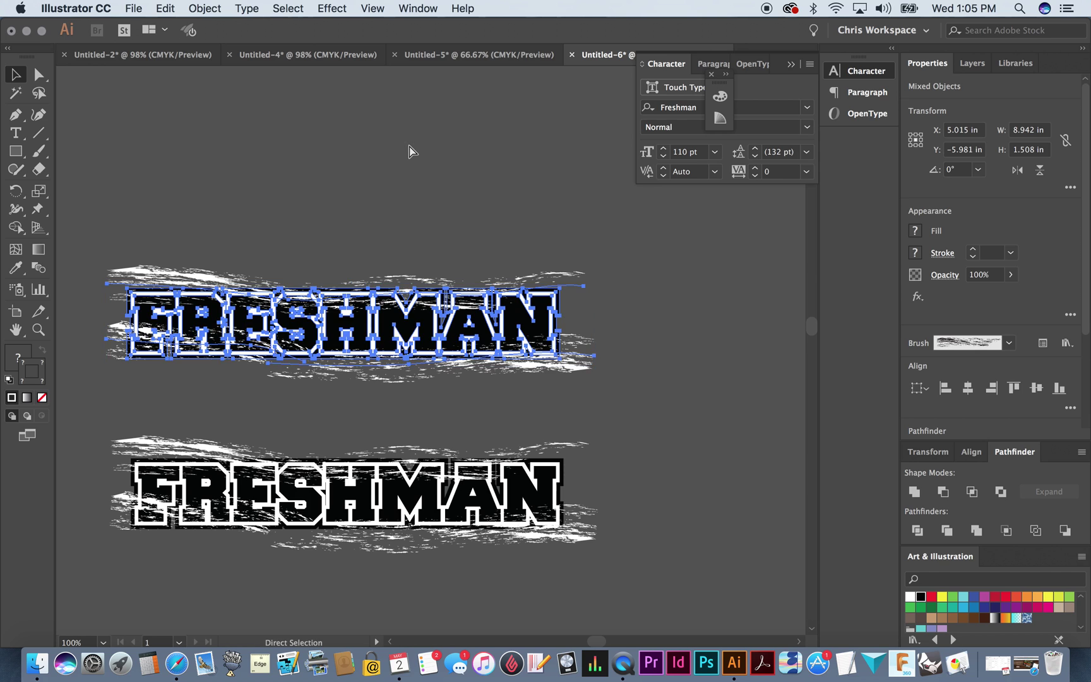
{"action": "key", "text": "super+v"}
{"action": "left_click_drag", "start_coordinate": [424, 355], "coordinate": [332, 180]}
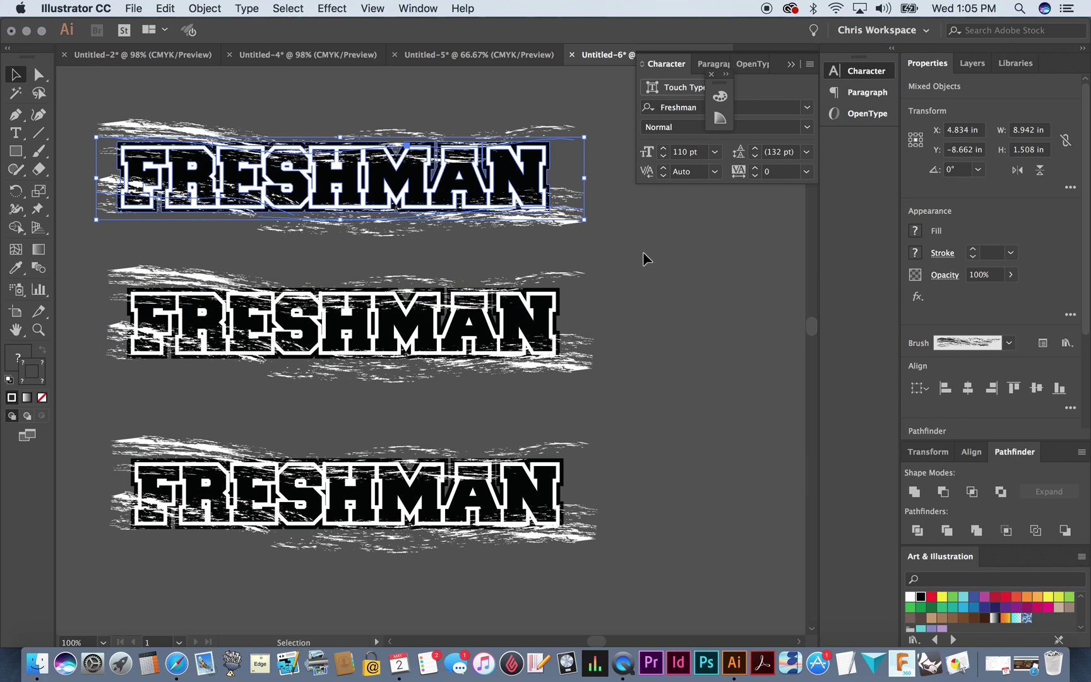
{"action": "left_click", "coordinate": [643, 251]}
- Move the plain black lettering and the chalk strokes of the lowest duplicate off its outline layers, to the empty canvas right of the artboard
{"action": "scroll", "coordinate": [643, 252], "scroll_direction": "down", "scroll_amount": 8}
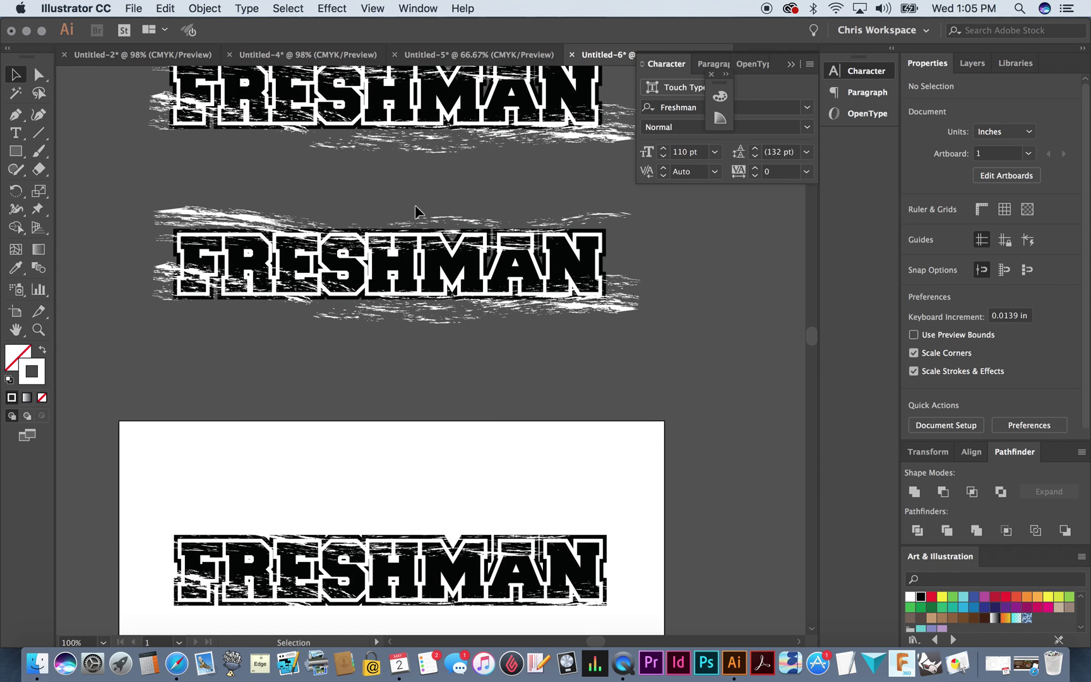
{"action": "left_click", "coordinate": [568, 265]}
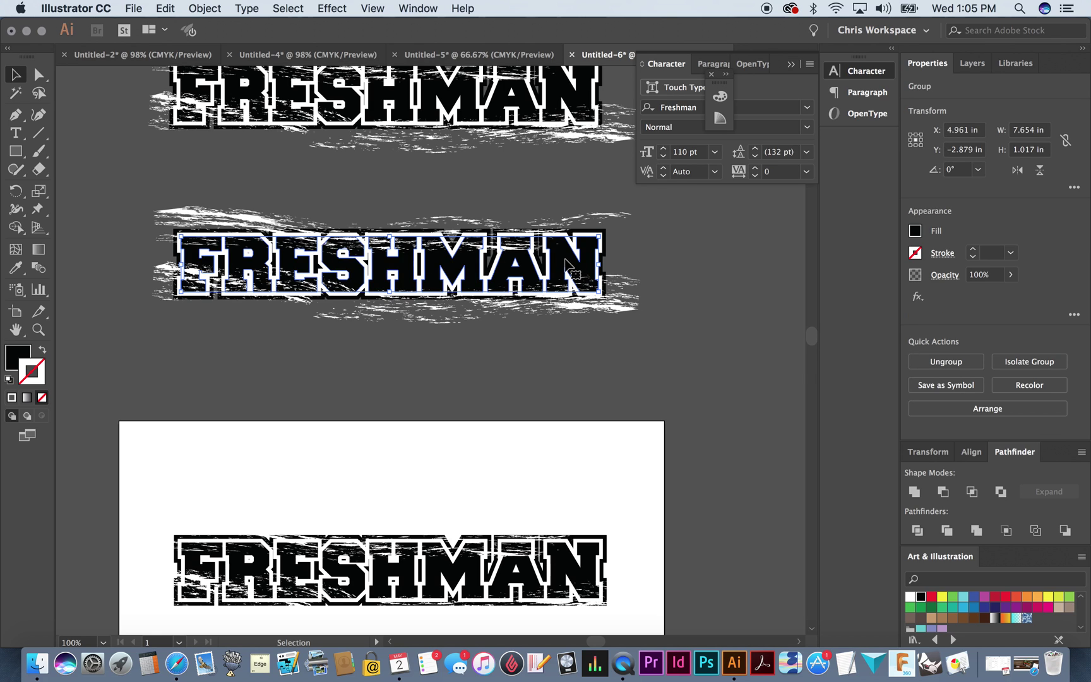
{"action": "left_click", "coordinate": [624, 310], "text": "shift"}
{"action": "left_click", "coordinate": [153, 281], "text": "shift"}
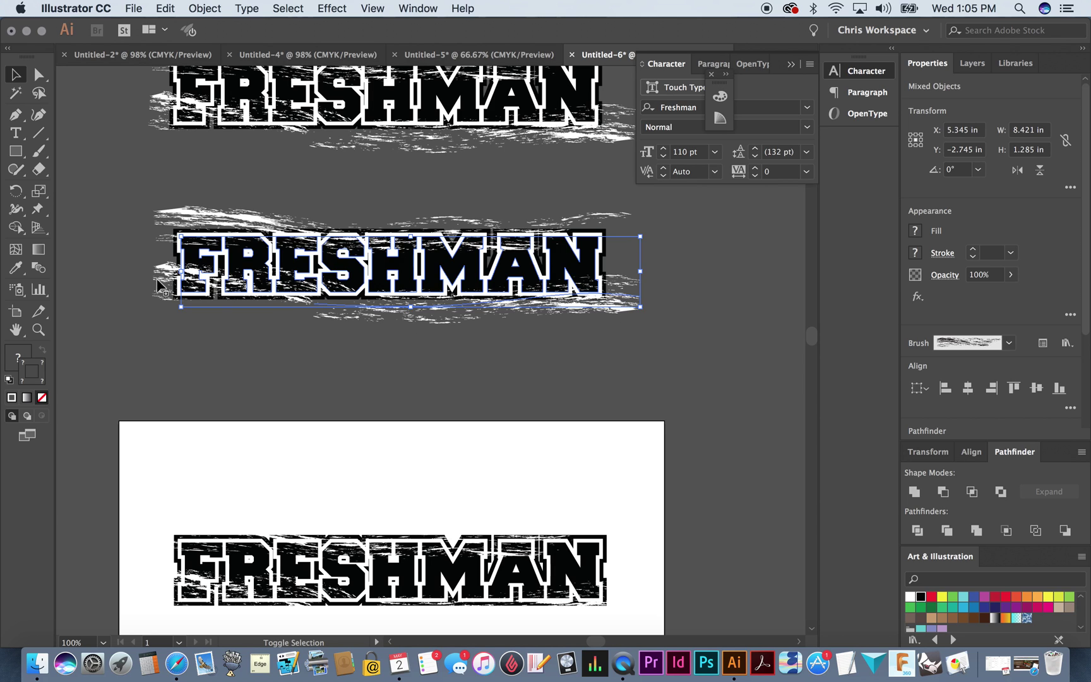
{"action": "left_click", "coordinate": [167, 299], "text": "shift"}
{"action": "left_click", "coordinate": [205, 218], "text": "shift"}
{"action": "scroll", "coordinate": [358, 345], "scroll_direction": "right", "scroll_amount": 10}
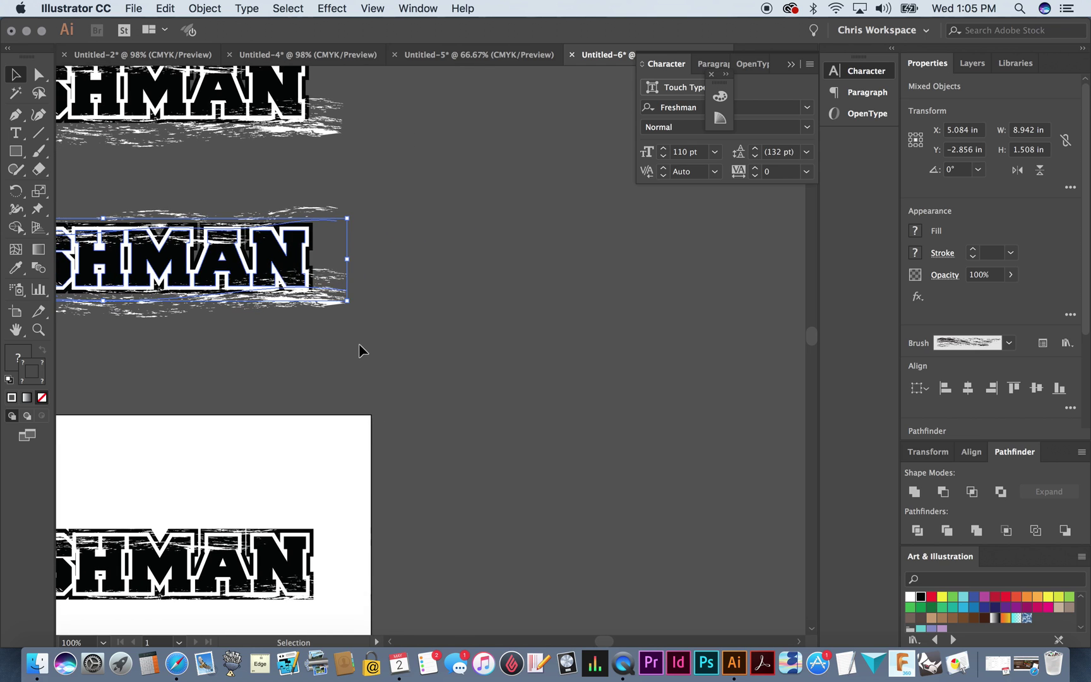
{"action": "mouse_move", "coordinate": [319, 298]}
{"action": "left_mouse_down"}
{"action": "mouse_move", "coordinate": [723, 381]}
{"action": "mouse_move", "coordinate": [793, 379]}
{"action": "left_mouse_up"}
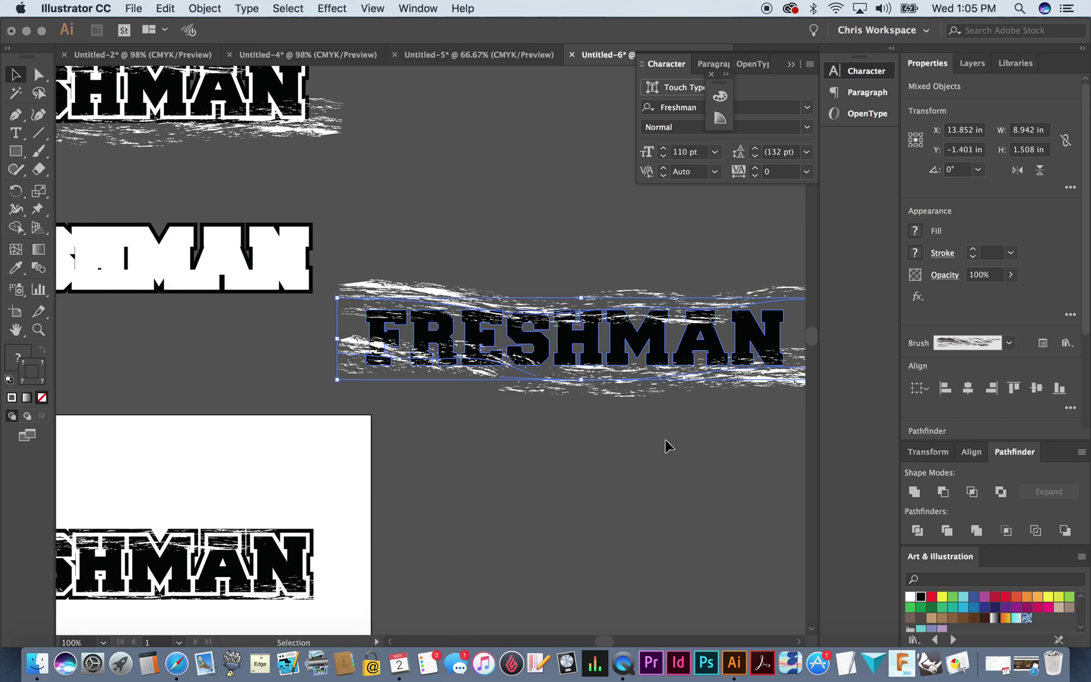
{"action": "scroll", "coordinate": [660, 445], "scroll_direction": "right", "scroll_amount": 4}
{"action": "scroll", "coordinate": [659, 445], "scroll_direction": "down", "scroll_amount": 2}
{"action": "left_click_drag", "start_coordinate": [581, 320], "coordinate": [650, 287]}
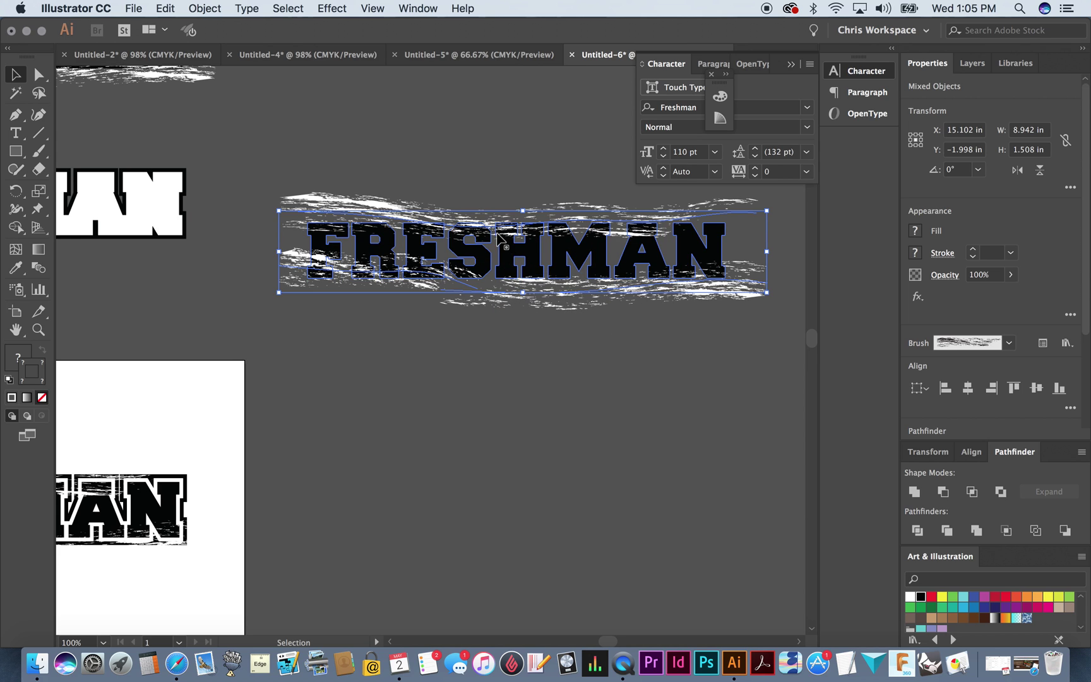
- Delete the white and black outline layers left behind by the lowest duplicate above the artboard
{"action": "scroll", "coordinate": [521, 394], "scroll_direction": "left", "scroll_amount": 8}
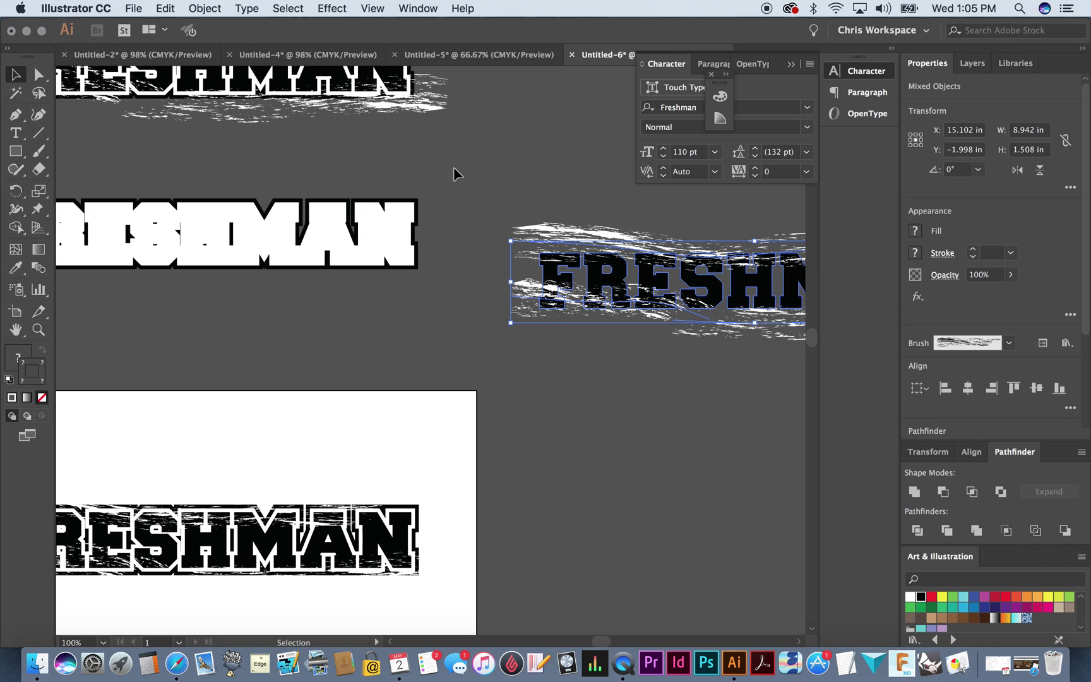
{"action": "scroll", "coordinate": [453, 169], "scroll_direction": "up", "scroll_amount": 5}
{"action": "scroll", "coordinate": [453, 168], "scroll_direction": "down", "scroll_amount": 5}
{"action": "scroll", "coordinate": [453, 168], "scroll_direction": "left", "scroll_amount": 2}
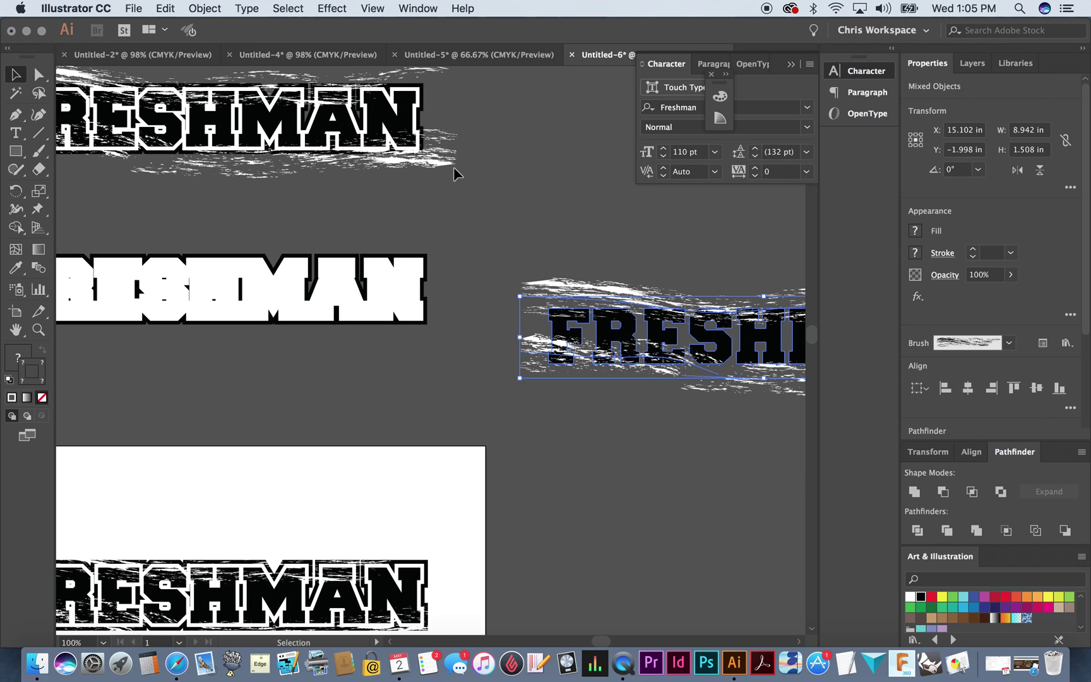
{"action": "scroll", "coordinate": [511, 167], "scroll_direction": "up", "scroll_amount": 1}
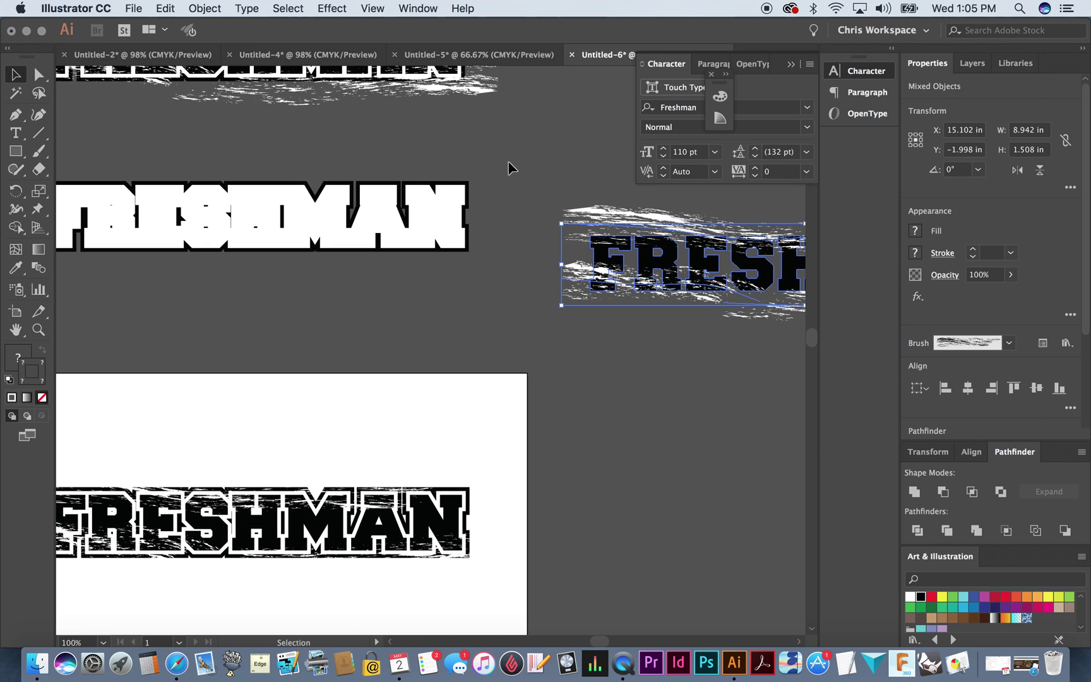
{"action": "left_click", "coordinate": [442, 221]}
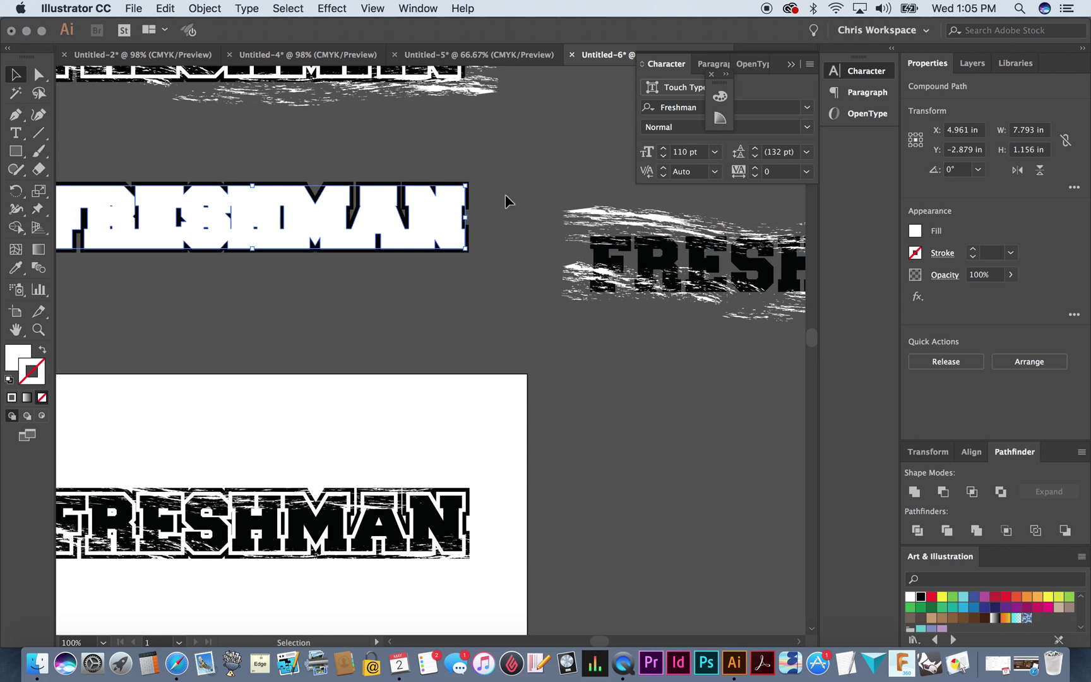
{"action": "scroll", "coordinate": [580, 208], "scroll_direction": "up", "scroll_amount": 4}
{"action": "key", "text": "ctrl+z"}
{"action": "key", "text": "ctrl+z"}
{"action": "key", "text": "ctrl+z"}
{"action": "key", "text": "ctrl+z"}
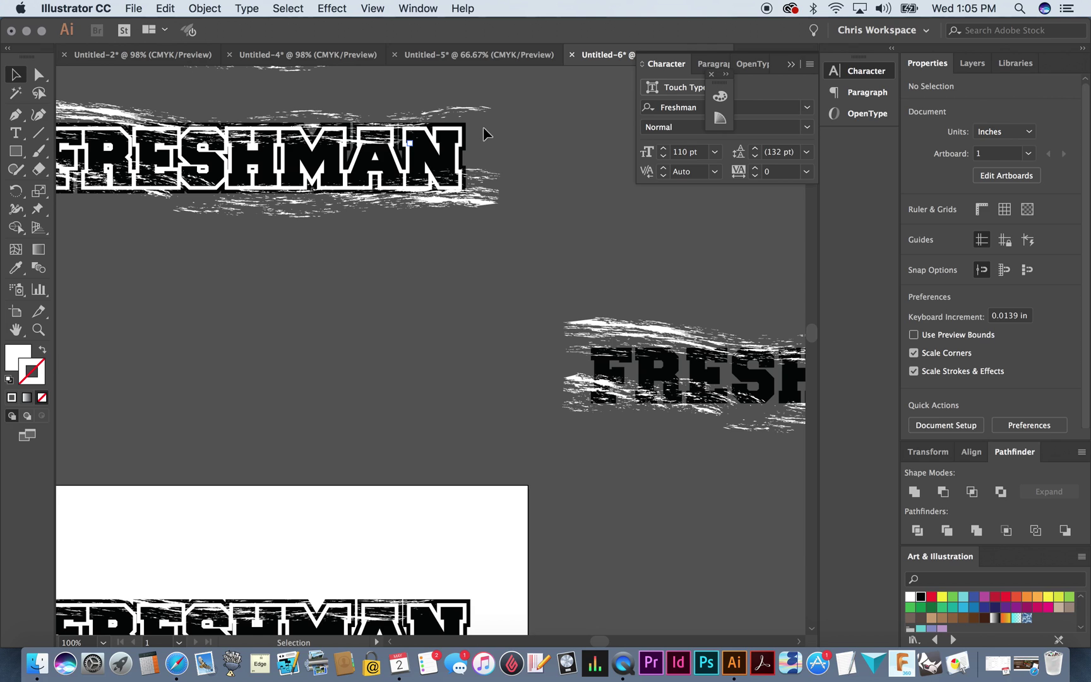
- Move the black outer outline and all chalk strokes of the middle duplicate down into the gap above the artboard
{"action": "left_click", "coordinate": [469, 142]}
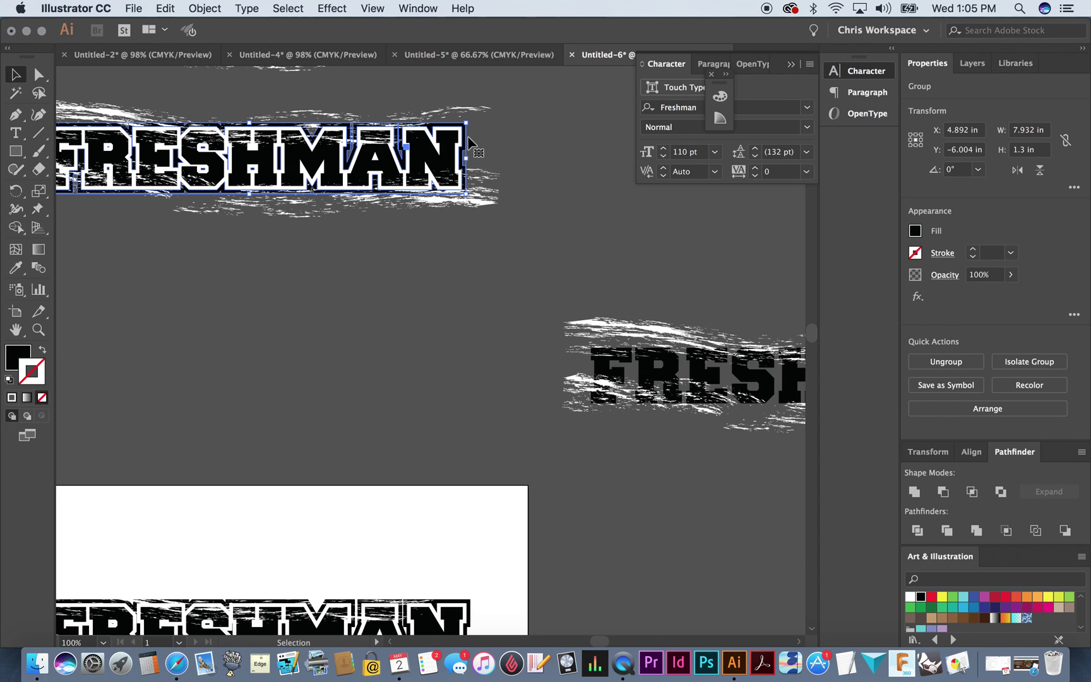
{"action": "left_click", "coordinate": [485, 196], "text": "shift"}
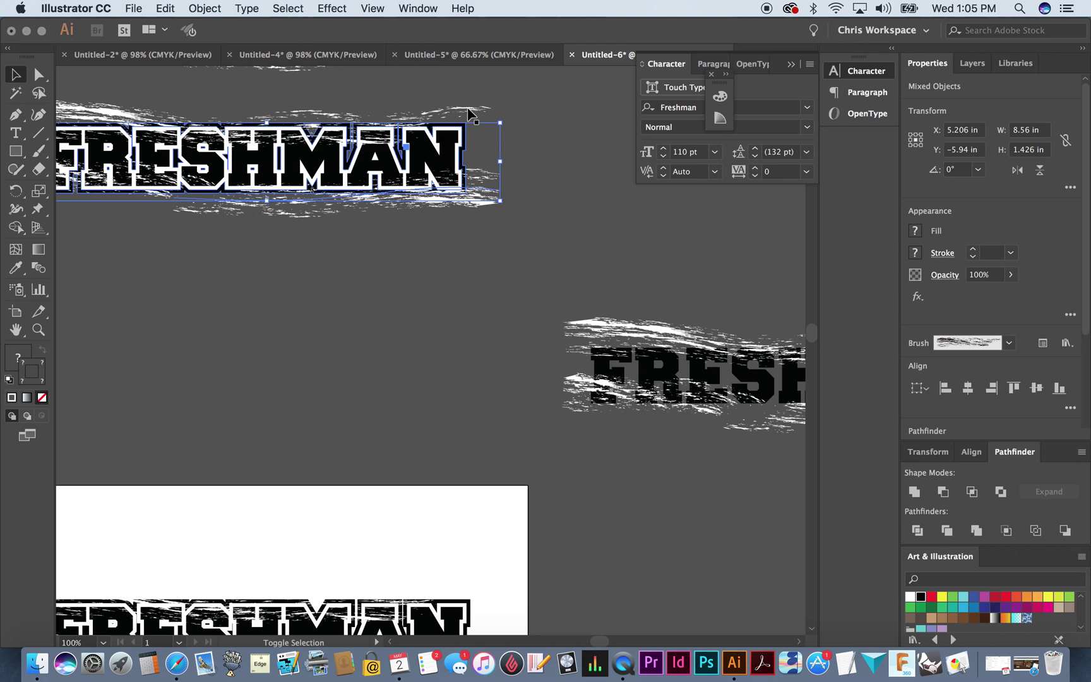
{"action": "scroll", "coordinate": [354, 188], "scroll_direction": "left", "scroll_amount": 10}
{"action": "scroll", "coordinate": [353, 188], "scroll_direction": "down", "scroll_amount": 2}
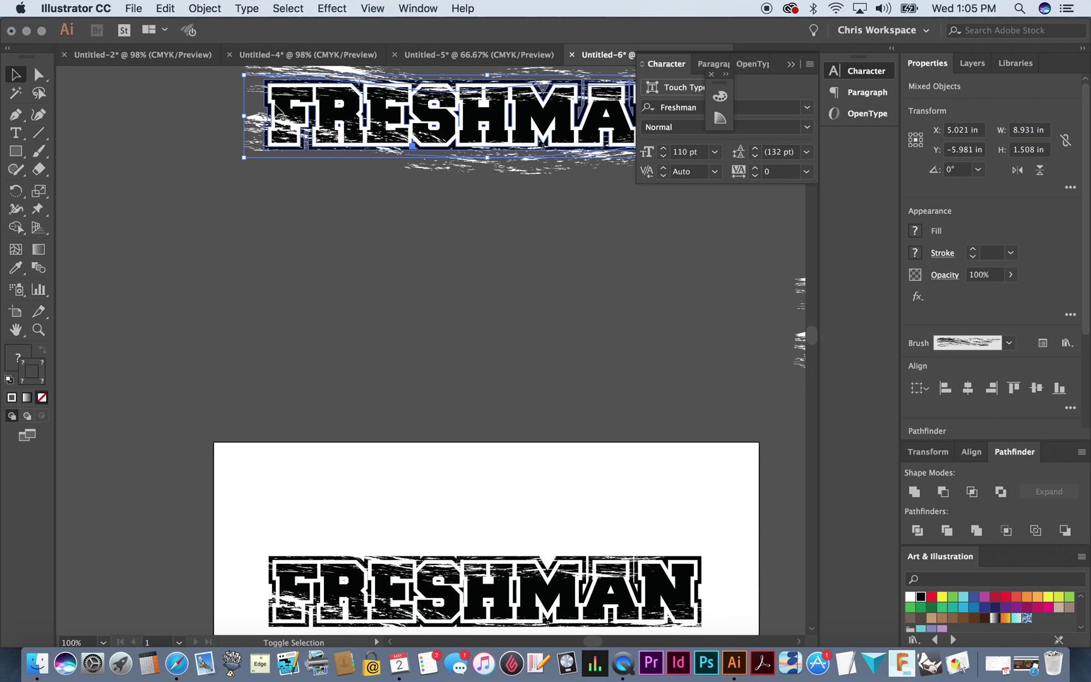
{"action": "left_click_drag", "start_coordinate": [254, 131], "coordinate": [253, 132]}
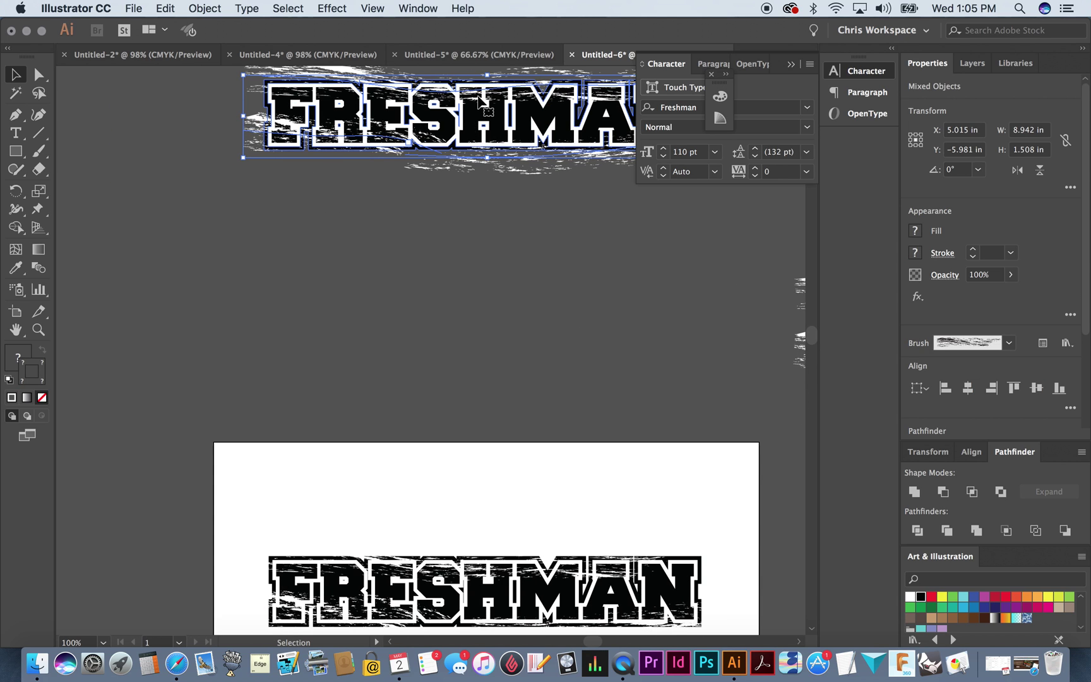
{"action": "left_click_drag", "start_coordinate": [479, 106], "coordinate": [445, 317]}
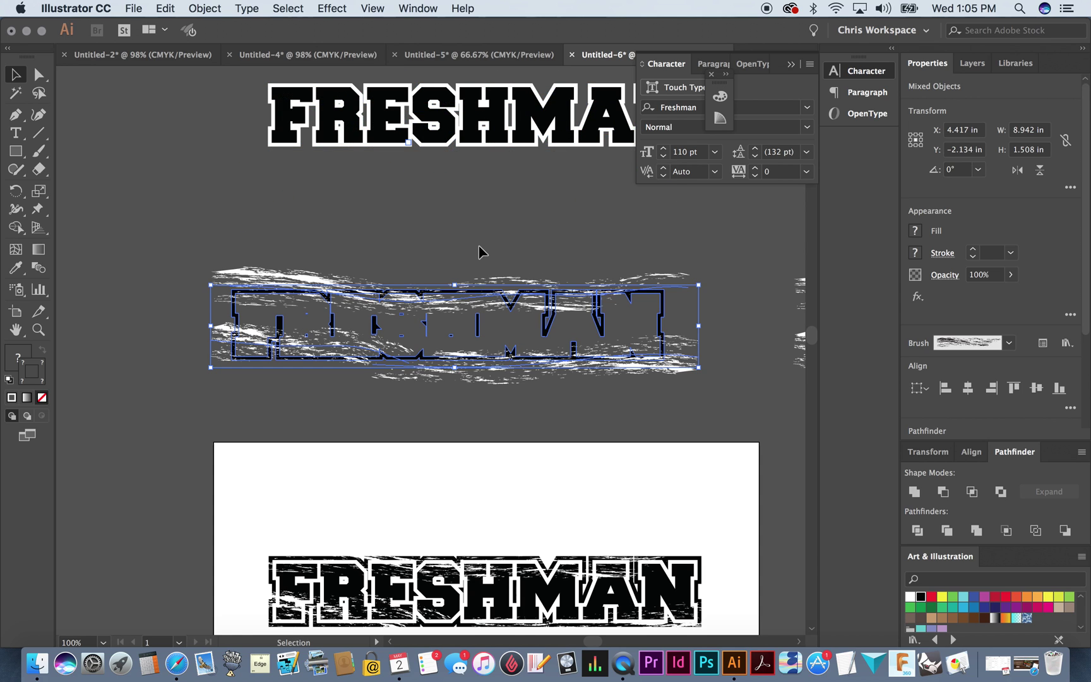
- Delete the black lettering and its white outline left behind by the middle duplicate
{"action": "scroll", "coordinate": [501, 326], "scroll_direction": "right", "scroll_amount": 6}
{"action": "scroll", "coordinate": [500, 326], "scroll_direction": "up", "scroll_amount": 1}
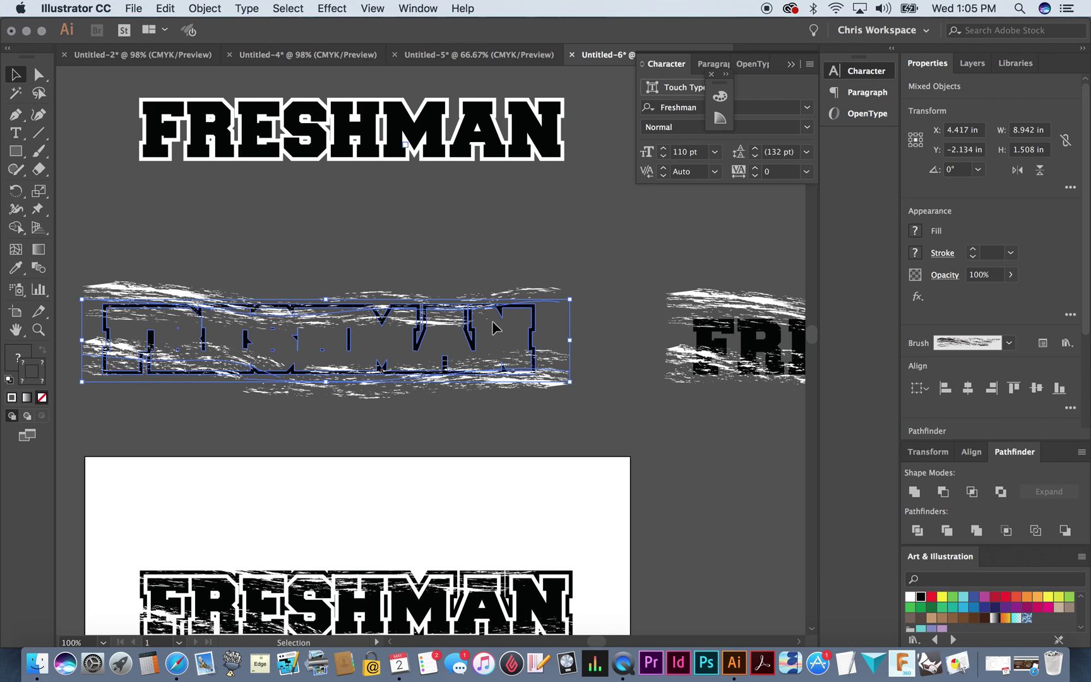
{"action": "left_click_drag", "start_coordinate": [120, 89], "coordinate": [594, 176]}
{"action": "key", "text": "Delete"}
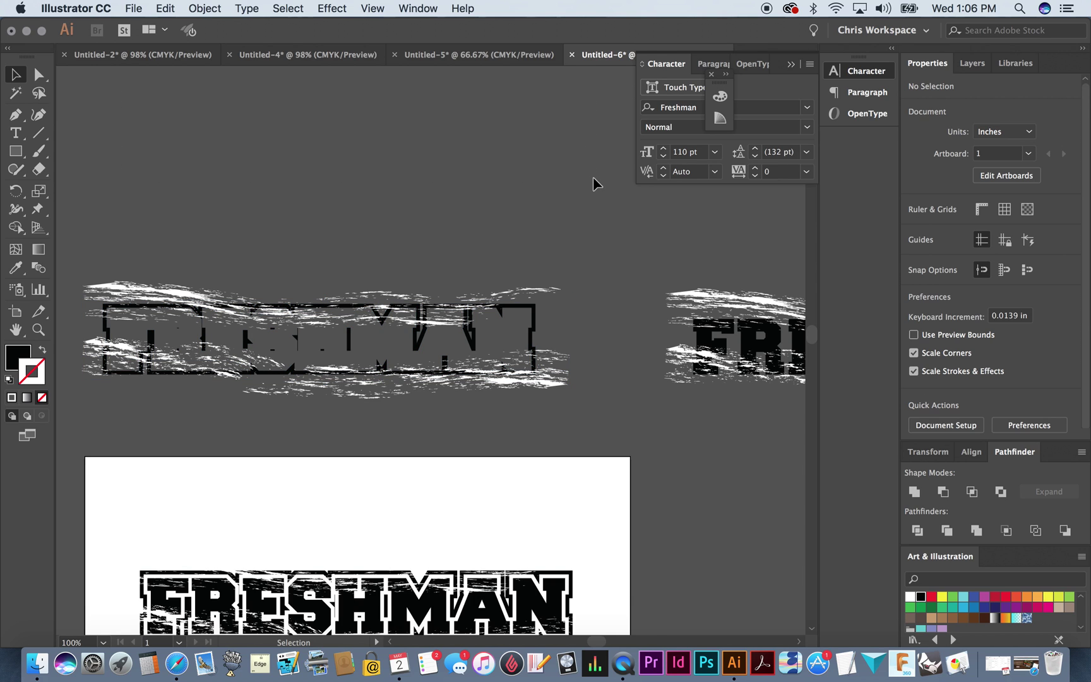
- Delete the black front lettering from the topmost distressed duplicate
{"action": "scroll", "coordinate": [593, 176], "scroll_direction": "up", "scroll_amount": 6}
{"action": "scroll", "coordinate": [594, 176], "scroll_direction": "left", "scroll_amount": 1}
{"action": "scroll", "coordinate": [594, 178], "scroll_direction": "up", "scroll_amount": 3}
{"action": "scroll", "coordinate": [593, 177], "scroll_direction": "left", "scroll_amount": 1}
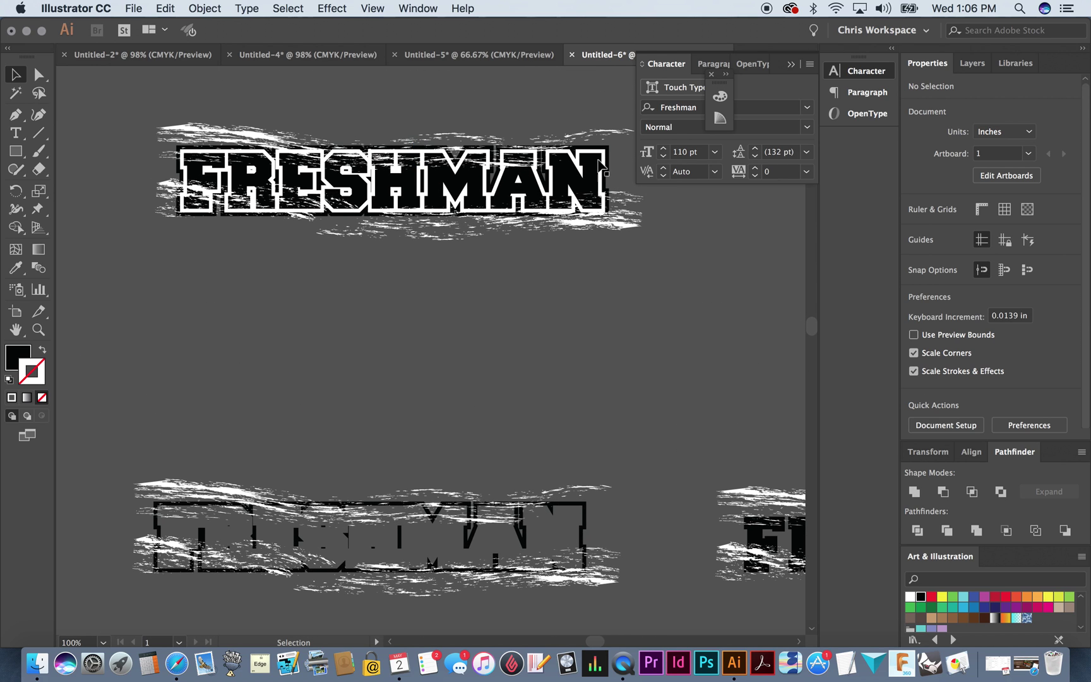
{"action": "left_click", "coordinate": [584, 176]}
{"action": "key", "text": "Delete"}
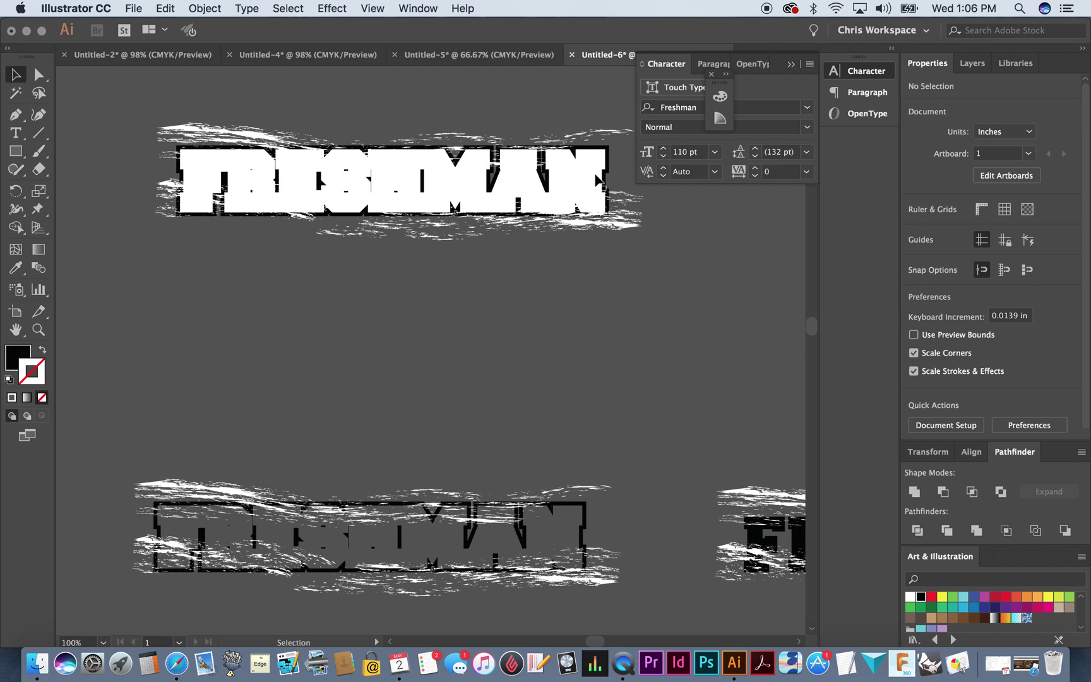
- Move the topmost duplicate's white layer and chalk strokes down off its black outer outline, and delete that outline
{"action": "left_click", "coordinate": [593, 167]}
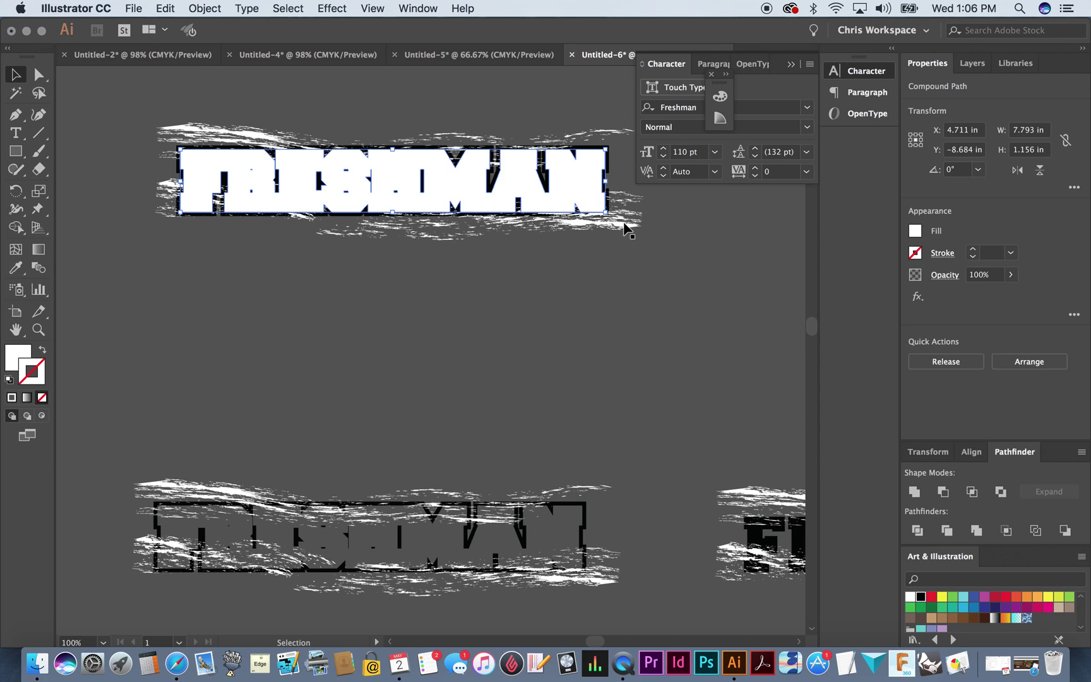
{"action": "key", "text": "shift"}
{"action": "left_click", "coordinate": [623, 224], "text": "shift"}
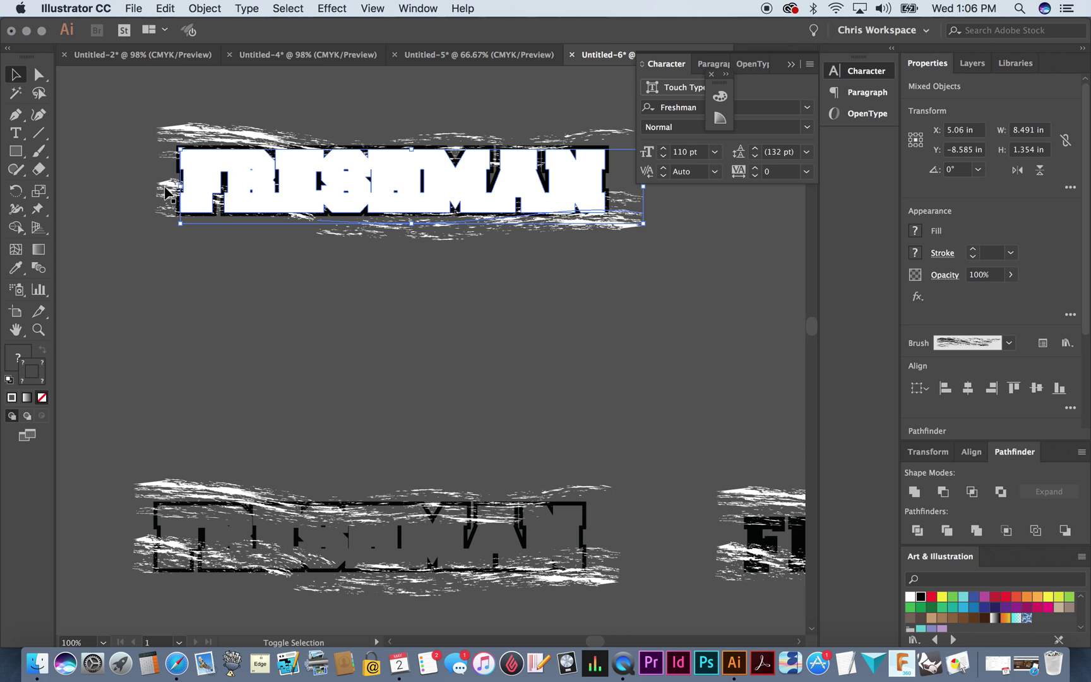
{"action": "left_click", "coordinate": [208, 135], "text": "shift"}
{"action": "left_click", "coordinate": [209, 136], "text": "shift"}
{"action": "mouse_move", "coordinate": [208, 136]}
{"action": "left_mouse_down"}
{"action": "mouse_move", "coordinate": [174, 306]}
{"action": "mouse_move", "coordinate": [198, 309]}
{"action": "left_mouse_up"}
{"action": "left_click", "coordinate": [346, 155]}
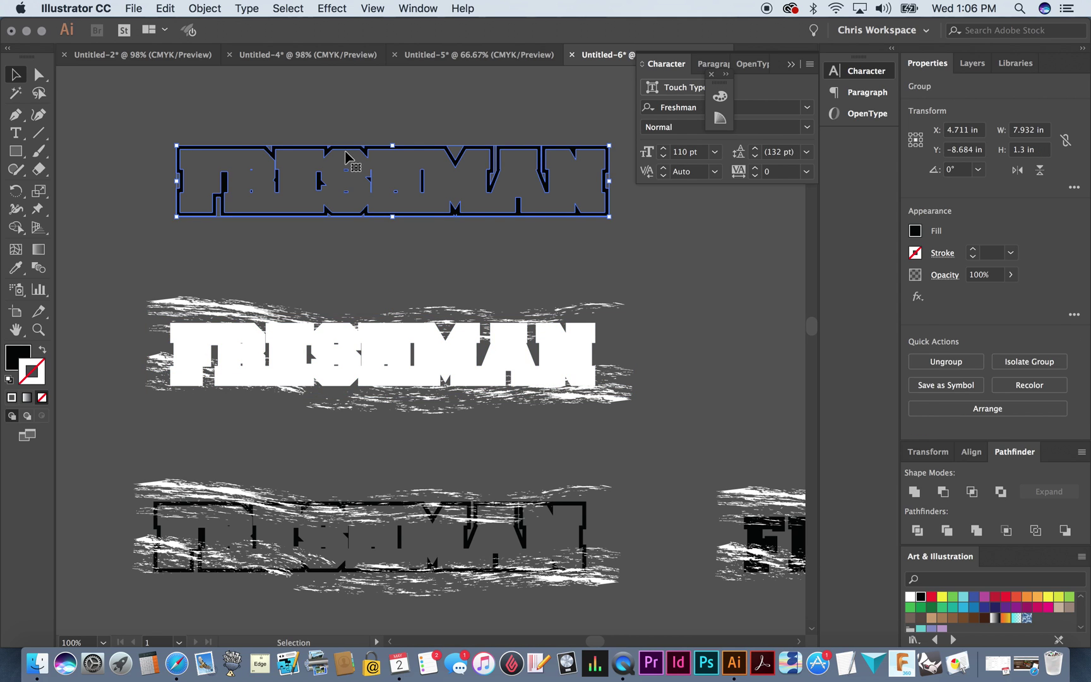
{"action": "key", "text": "Delete"}
- Expand the appearance of the separated white FRESHMAN layer together with its chalk strokes
{"action": "scroll", "coordinate": [349, 161], "scroll_direction": "down", "scroll_amount": 5}
{"action": "scroll", "coordinate": [348, 161], "scroll_direction": "right", "scroll_amount": 4}
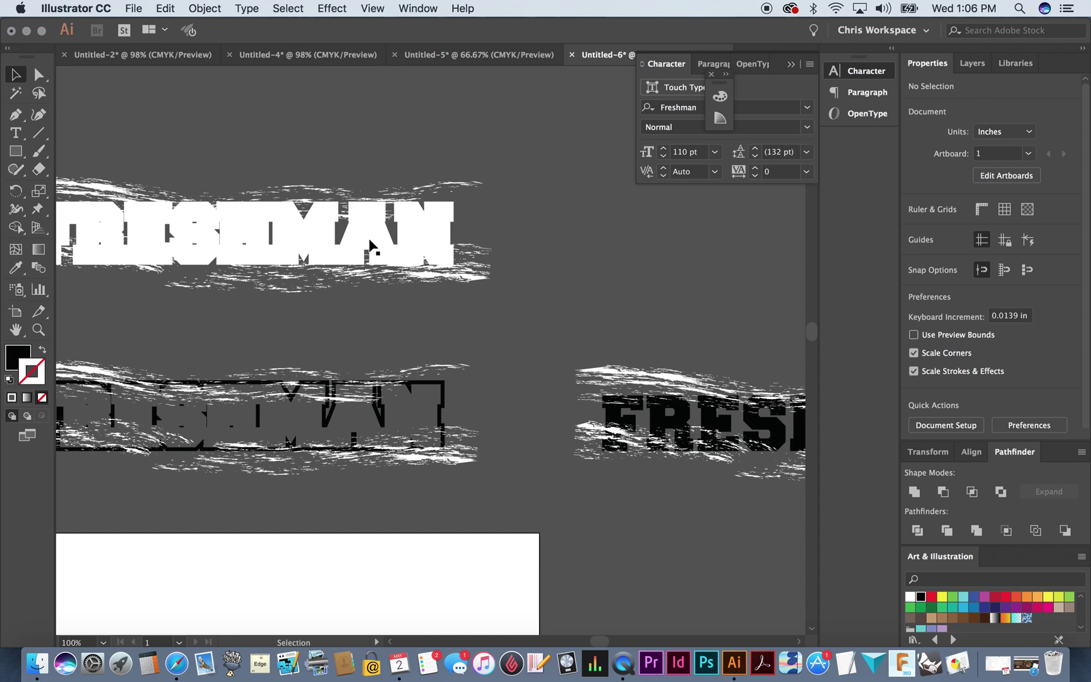
{"action": "scroll", "coordinate": [351, 250], "scroll_direction": "left", "scroll_amount": 8}
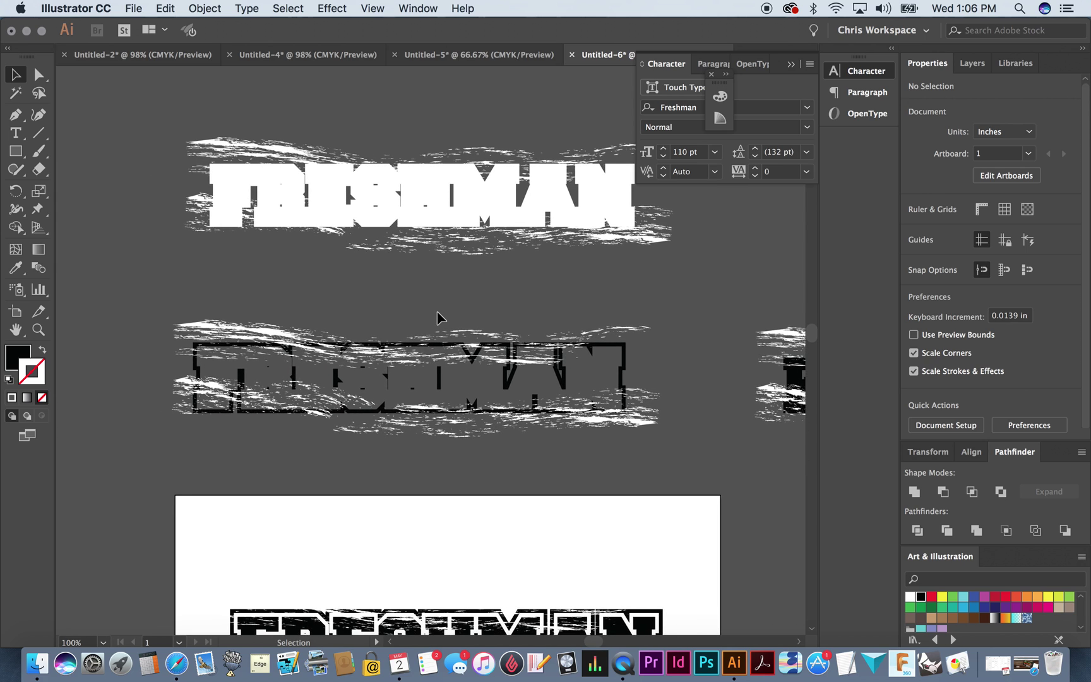
{"action": "scroll", "coordinate": [440, 318], "scroll_direction": "up", "scroll_amount": 2}
{"action": "scroll", "coordinate": [440, 317], "scroll_direction": "down", "scroll_amount": 2}
{"action": "scroll", "coordinate": [440, 317], "scroll_direction": "right", "scroll_amount": 3}
{"action": "scroll", "coordinate": [440, 318], "scroll_direction": "up", "scroll_amount": 1}
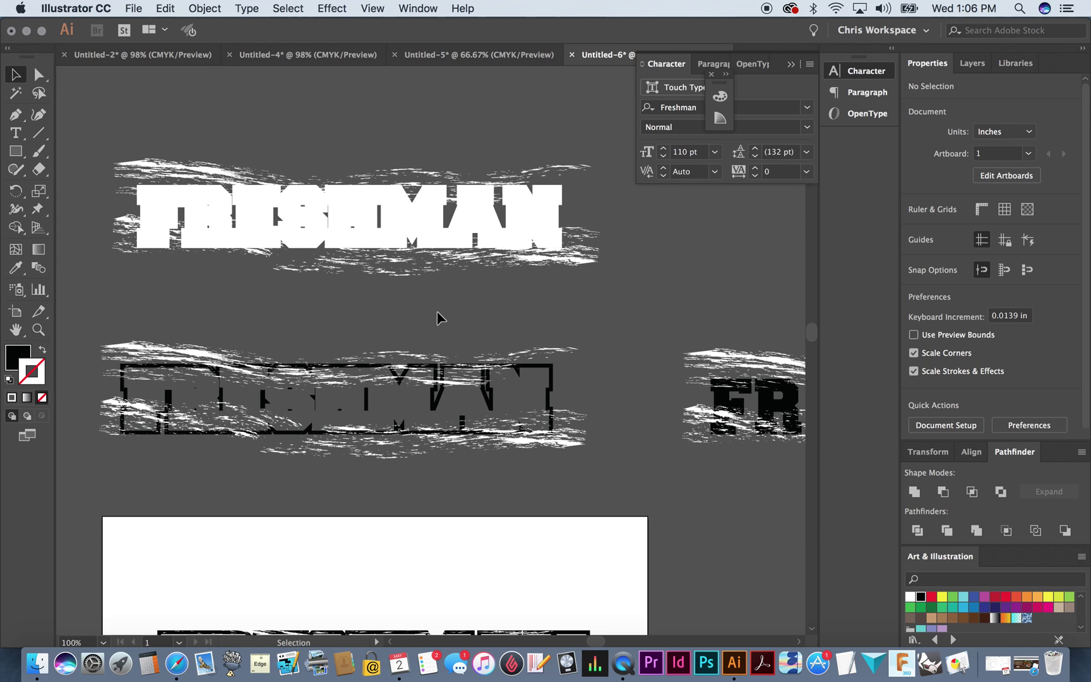
{"action": "left_click_drag", "start_coordinate": [582, 283], "coordinate": [621, 285]}
{"action": "left_click", "coordinate": [212, 8]}
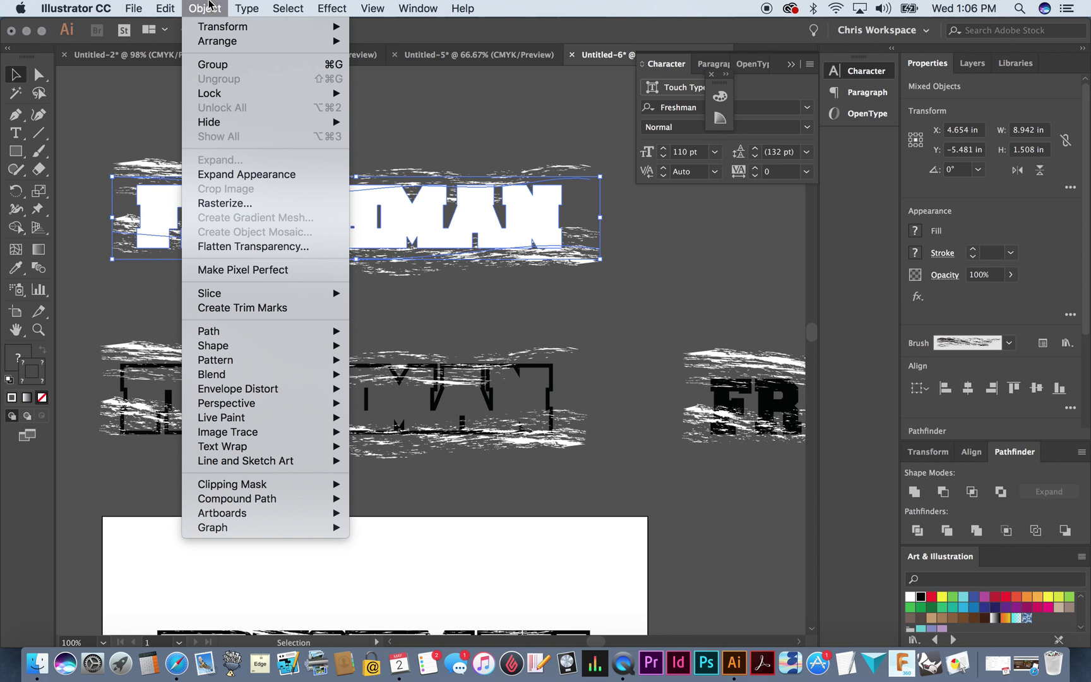
{"action": "left_click", "coordinate": [238, 181]}
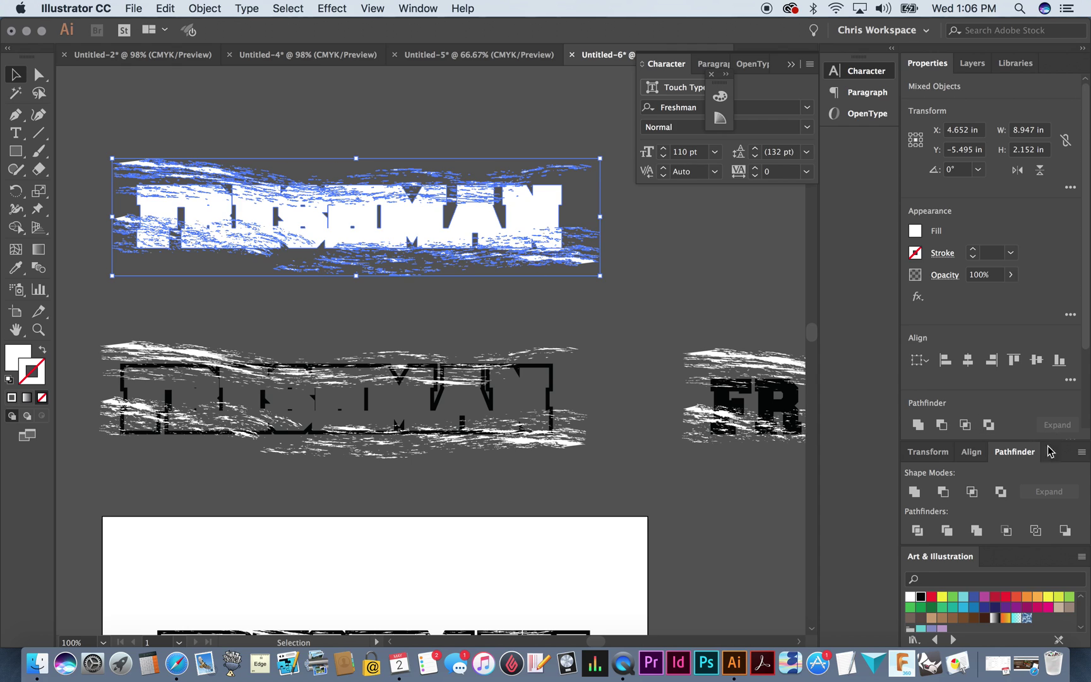
- Cut the chalk strokes out of the white layer with Minus Front and expand the compound shape
{"action": "left_click", "coordinate": [942, 492]}
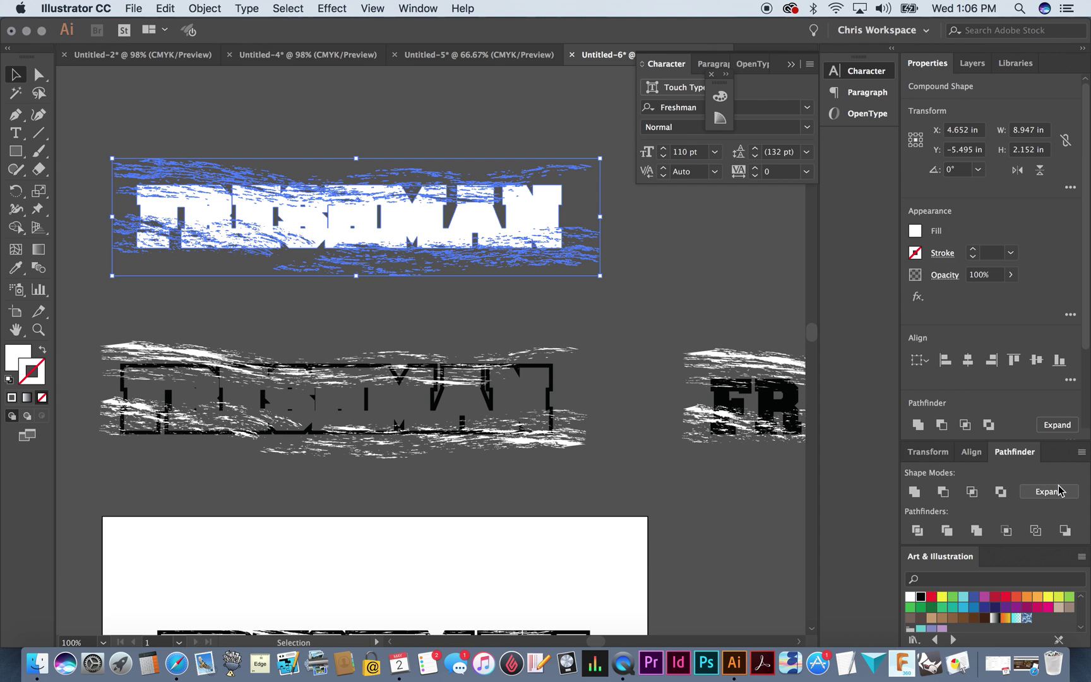
{"action": "left_click", "coordinate": [1059, 491]}
{"action": "left_click", "coordinate": [620, 218]}
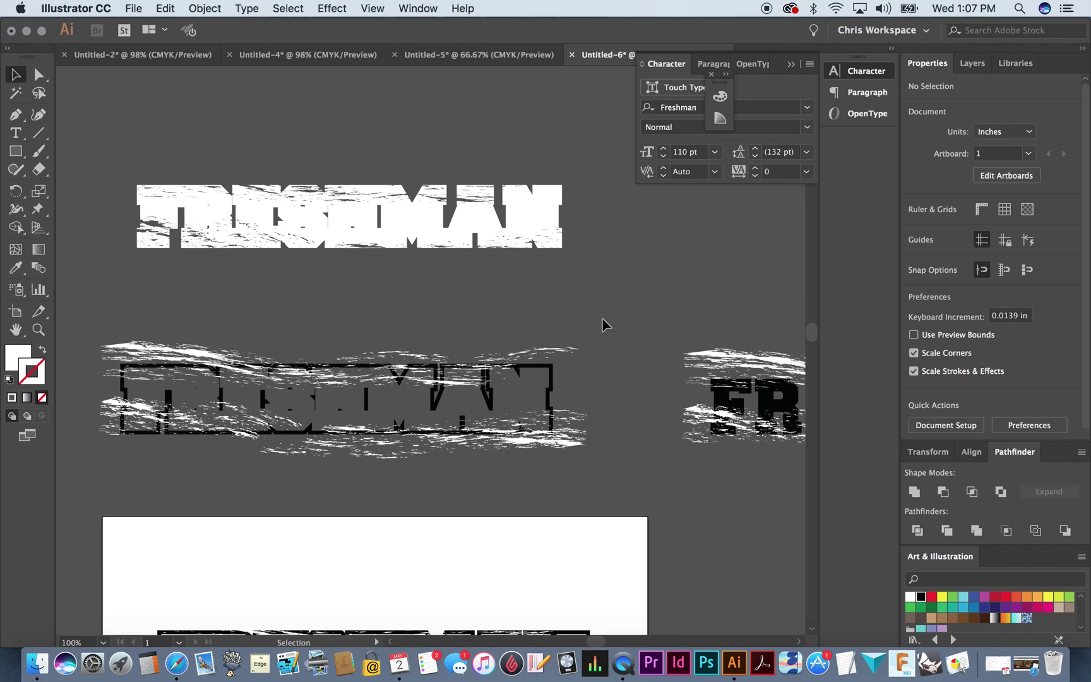
- Expand the appearance of the black outer outline and its chalk strokes, and subtract the strokes with Minus Front
{"action": "left_click_drag", "start_coordinate": [578, 328], "coordinate": [94, 466]}
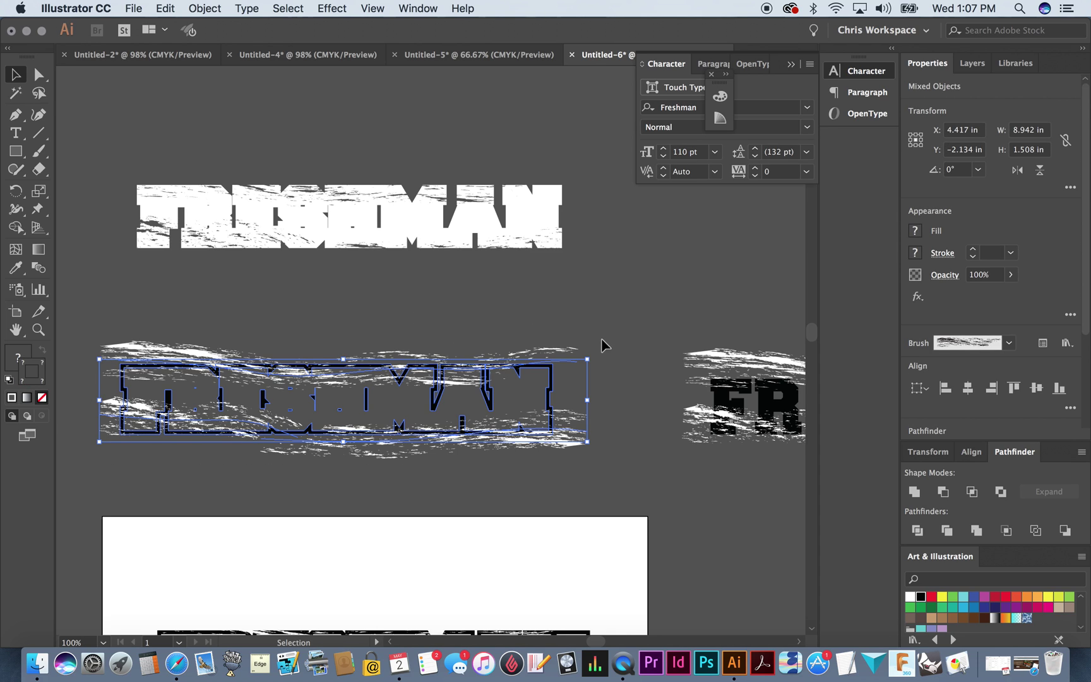
{"action": "left_click", "coordinate": [218, 7]}
{"action": "left_click", "coordinate": [218, 173]}
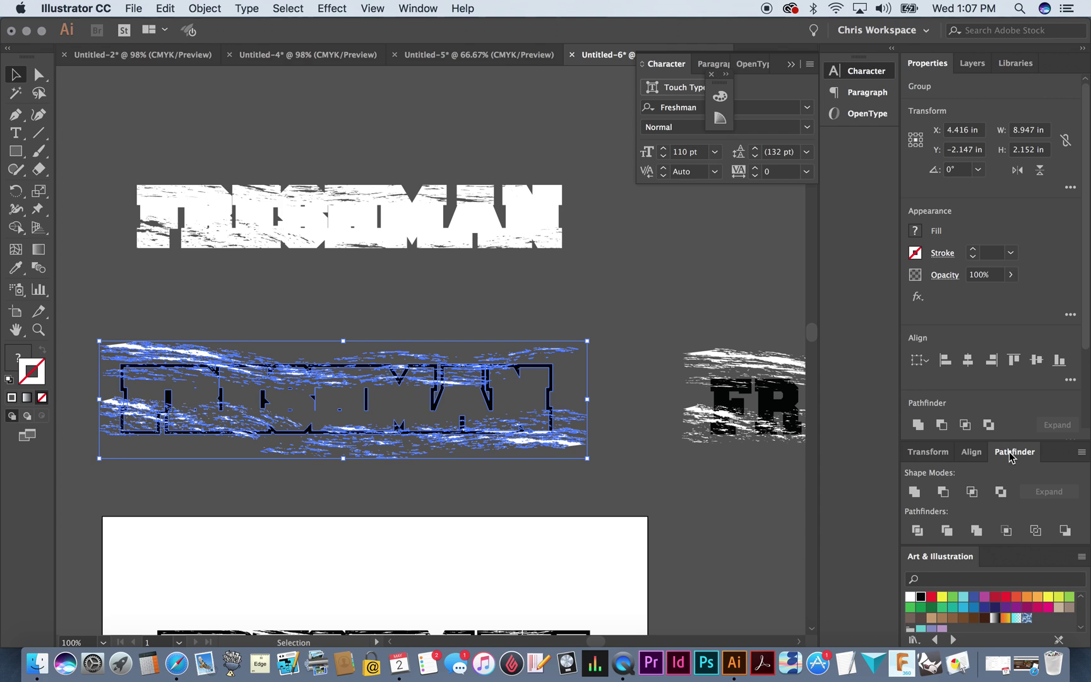
{"action": "left_click", "coordinate": [943, 492]}
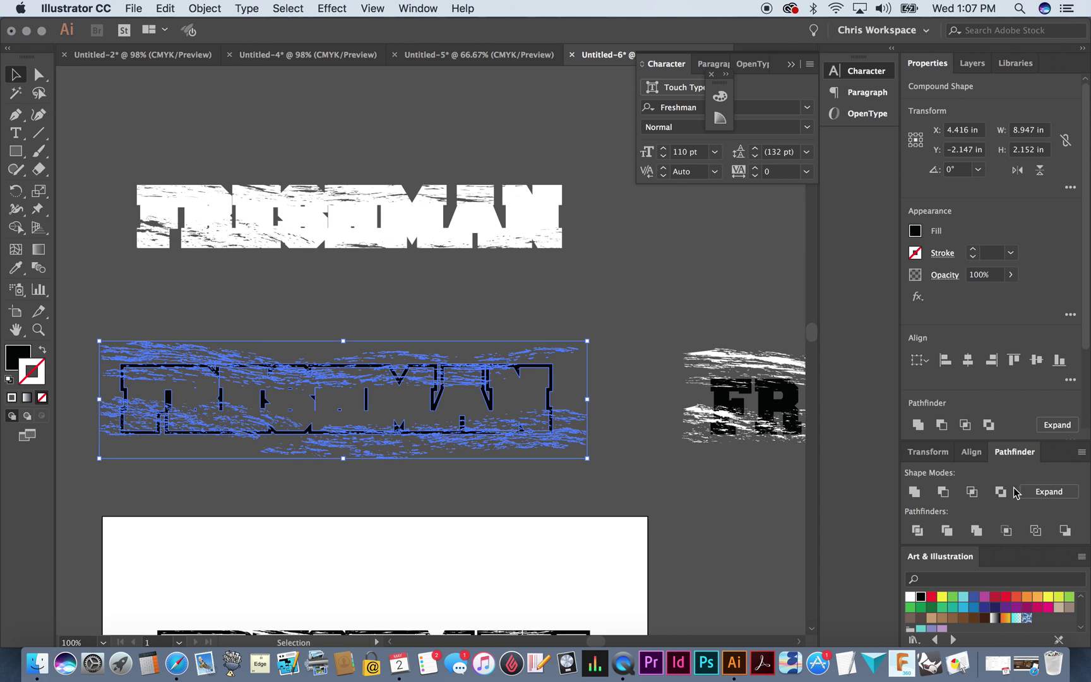
{"action": "left_click", "coordinate": [589, 272]}
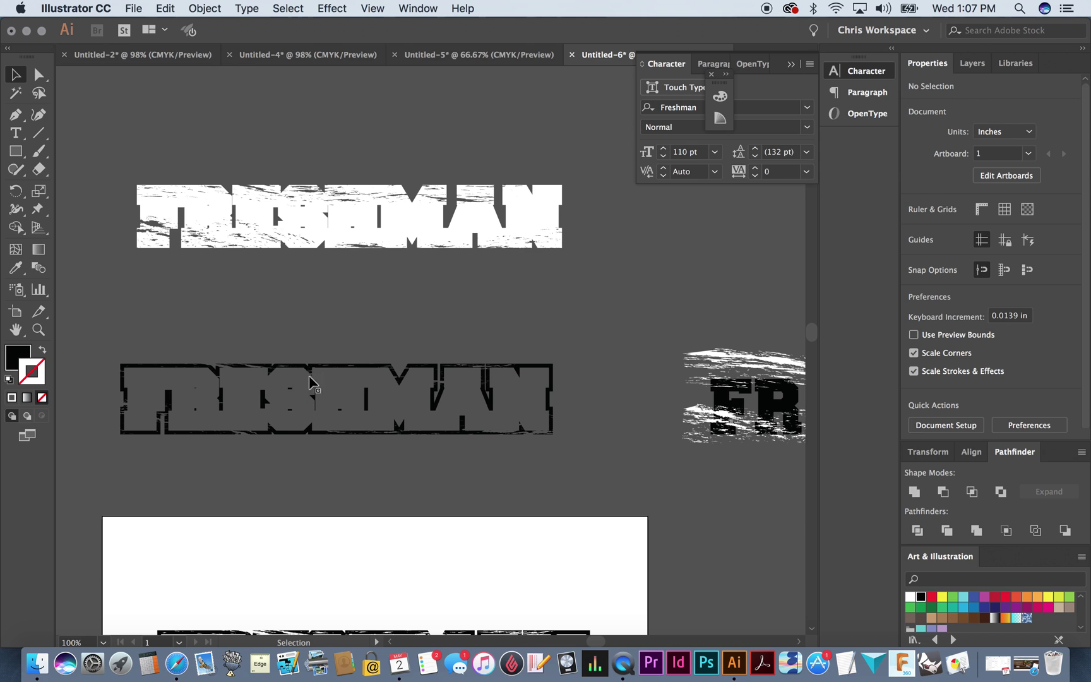
- Expand the appearance of the plain black lettering and its chalk strokes, and cut the strokes out with an expanded Minus Front
{"action": "scroll", "coordinate": [381, 389], "scroll_direction": "right", "scroll_amount": 10}
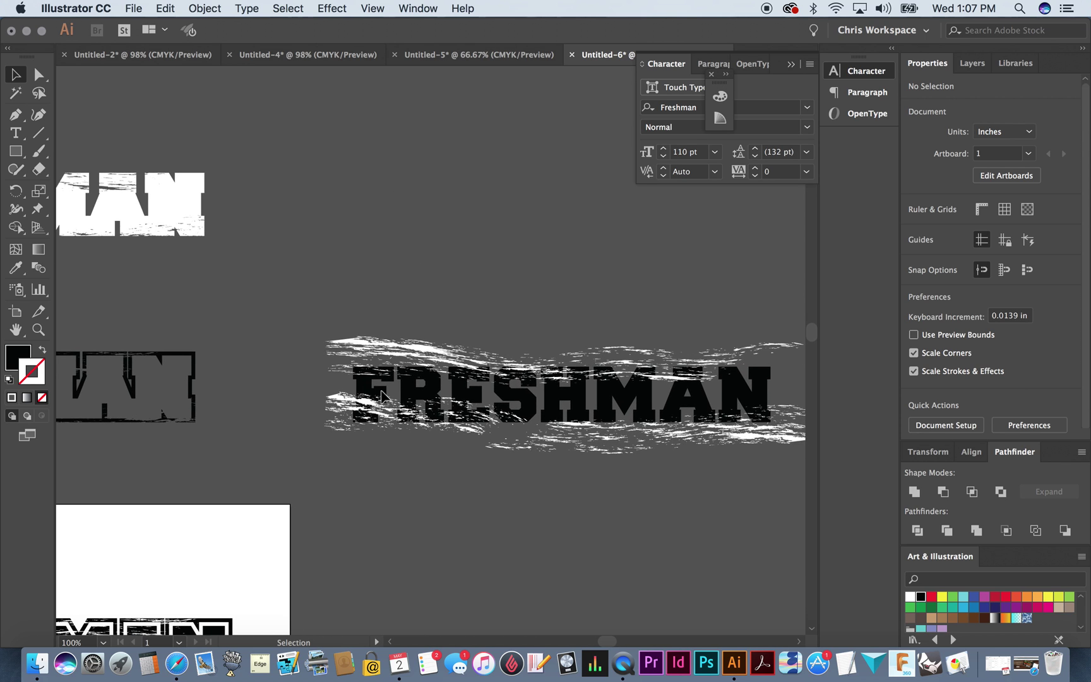
{"action": "scroll", "coordinate": [381, 395], "scroll_direction": "right", "scroll_amount": 2}
{"action": "left_click_drag", "start_coordinate": [206, 302], "coordinate": [648, 455]}
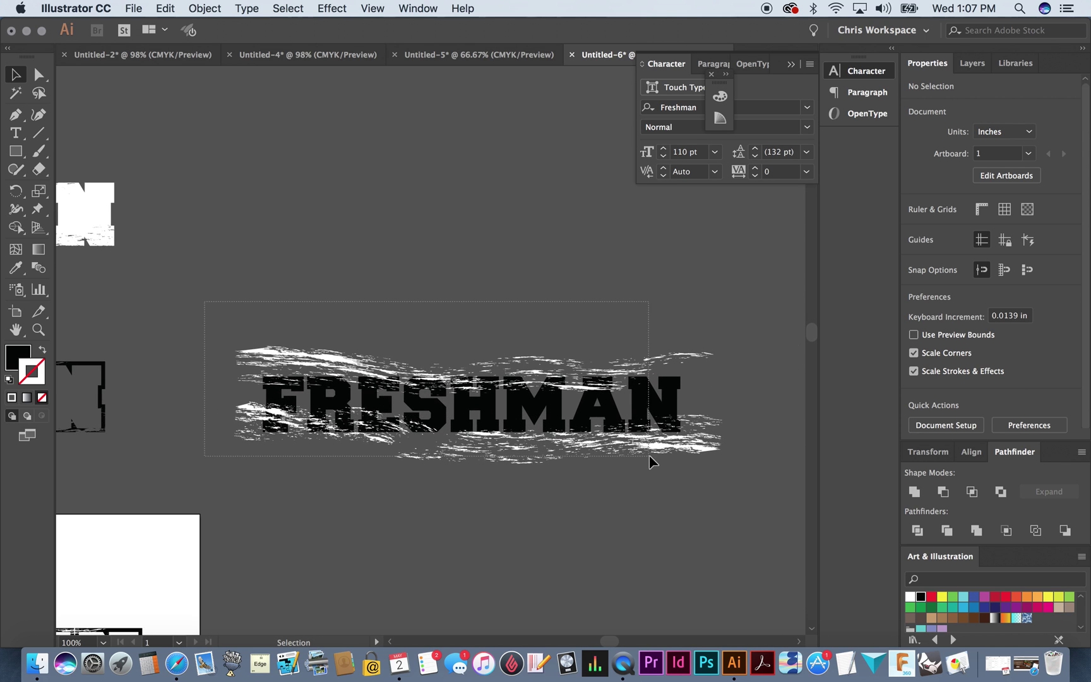
{"action": "left_click_drag", "start_coordinate": [746, 502], "coordinate": [748, 500]}
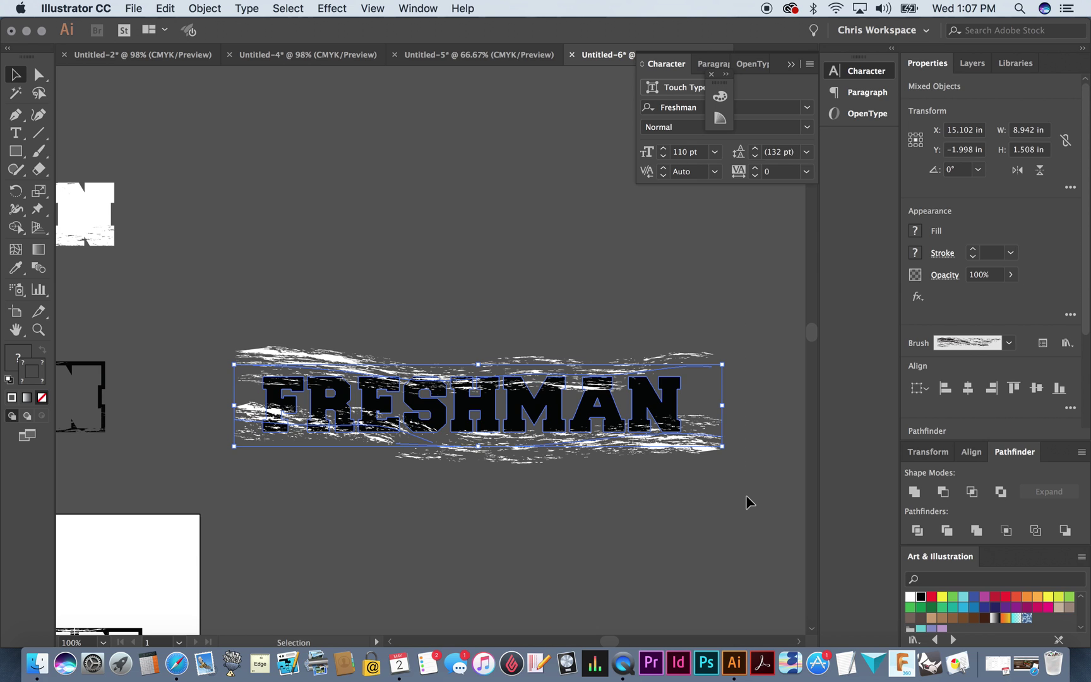
{"action": "left_click", "coordinate": [215, 10]}
{"action": "left_click", "coordinate": [225, 175]}
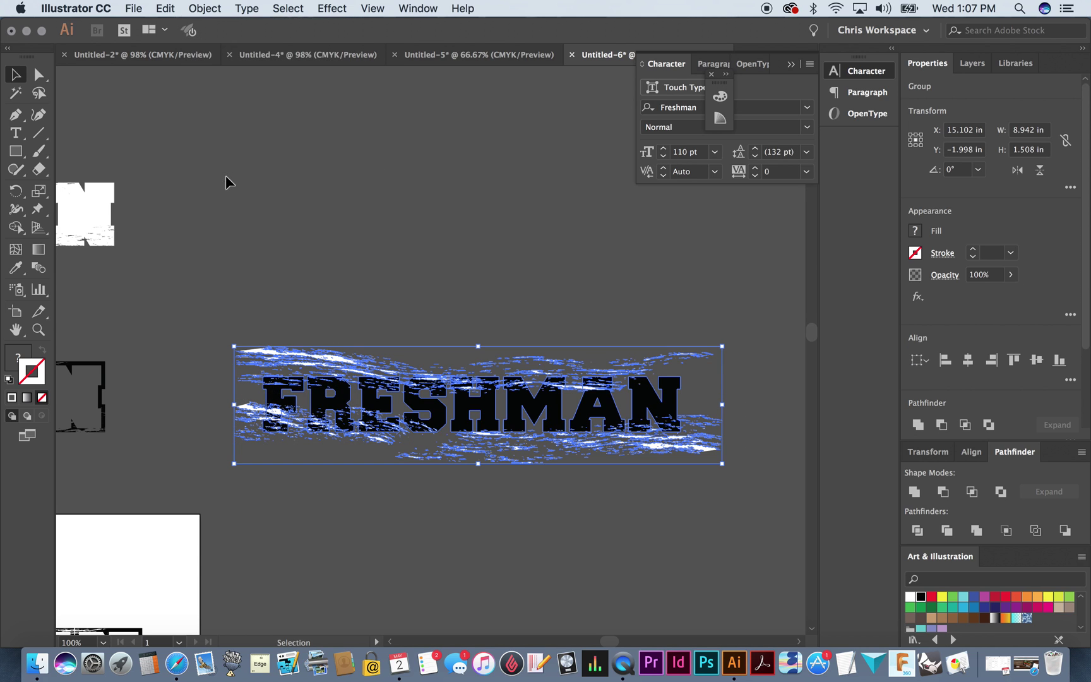
{"action": "left_click", "coordinate": [943, 492]}
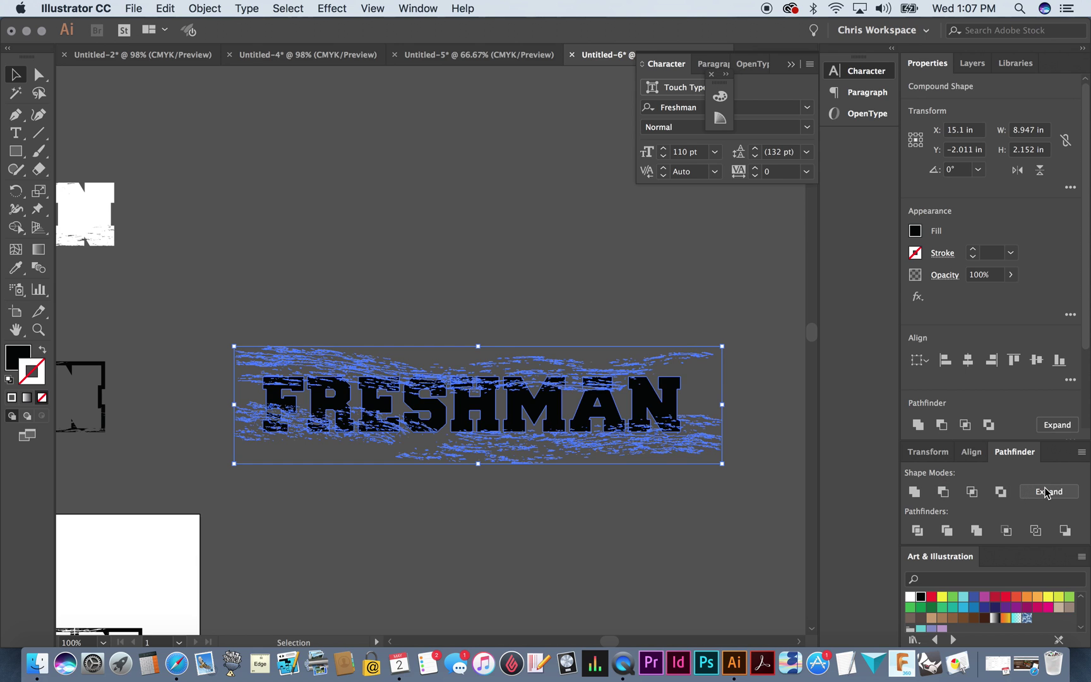
{"action": "left_click", "coordinate": [1047, 491]}
{"action": "left_click", "coordinate": [517, 472]}
{"action": "scroll", "coordinate": [517, 472], "scroll_direction": "left", "scroll_amount": 10}
{"action": "scroll", "coordinate": [517, 472], "scroll_direction": "down", "scroll_amount": 3}
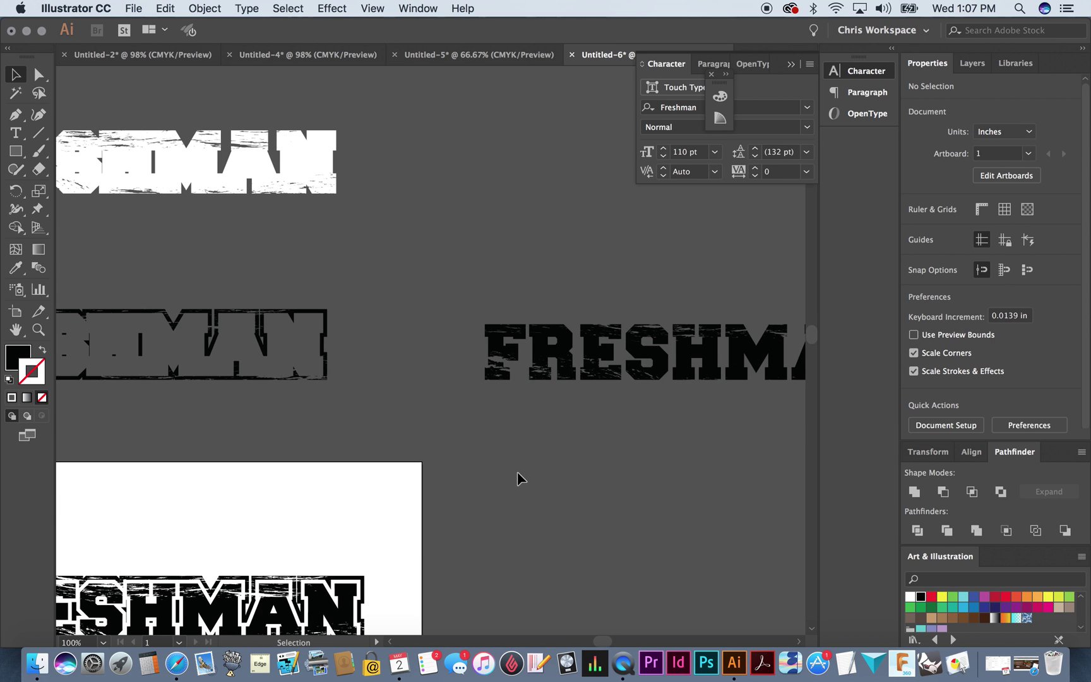
{"action": "scroll", "coordinate": [517, 472], "scroll_direction": "left", "scroll_amount": 3}
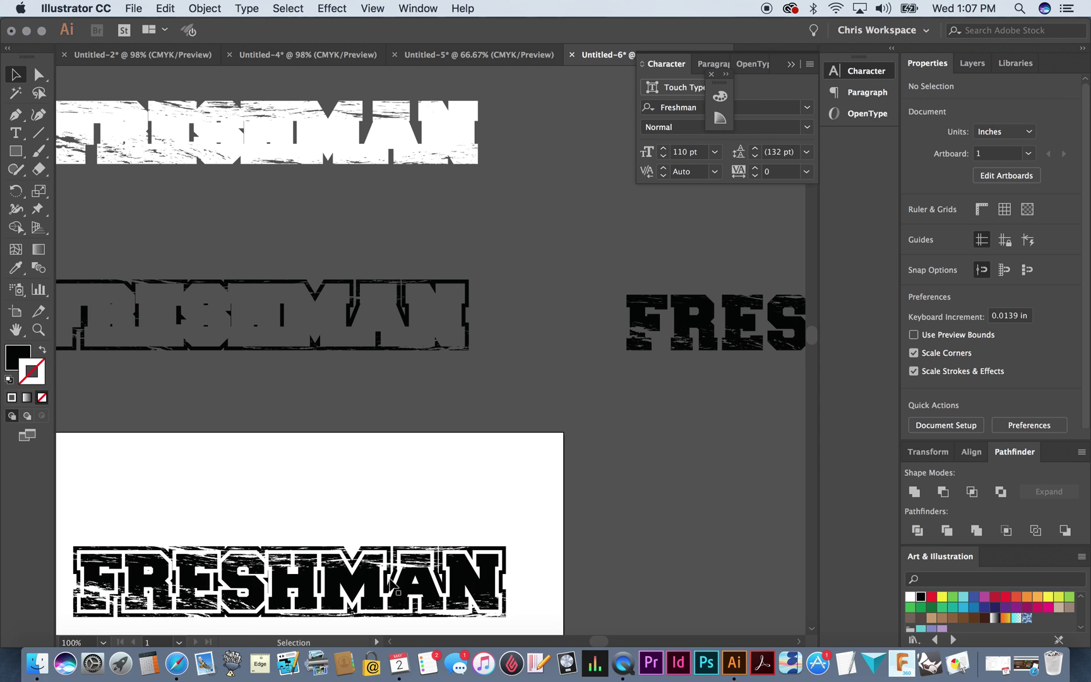
- Move the distressed plain FRESHMAN lettering into the distressed black outer outline
{"action": "left_click", "coordinate": [307, 129]}
{"action": "left_click", "coordinate": [587, 278]}
{"action": "left_click_drag", "start_coordinate": [689, 334], "coordinate": [106, 326]}
{"action": "left_click", "coordinate": [517, 341]}
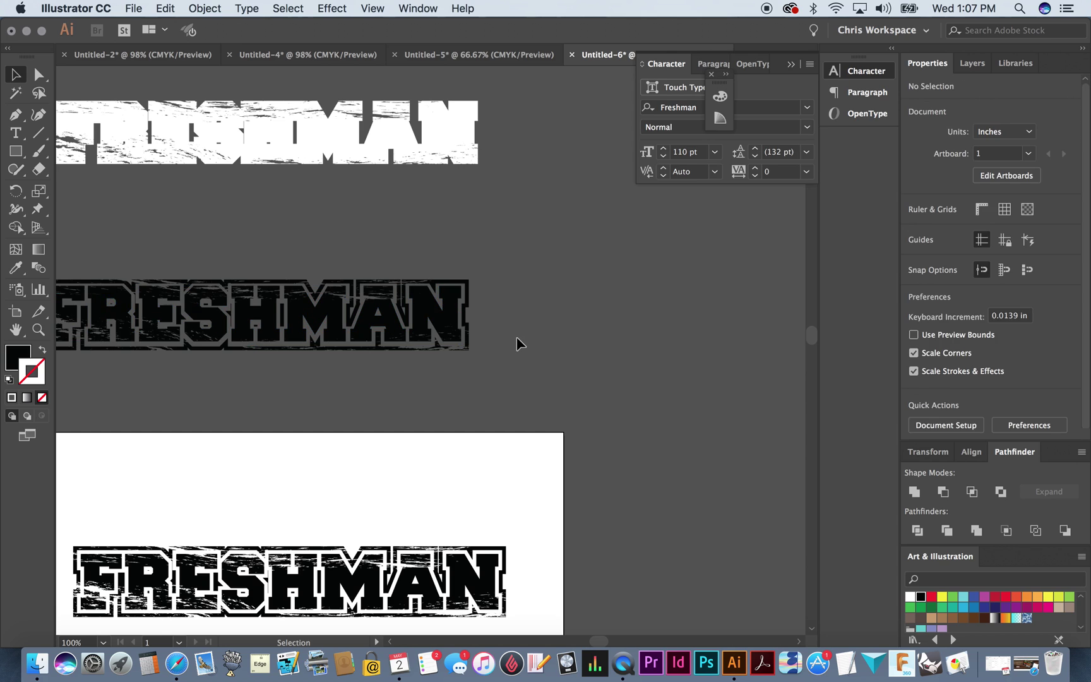
- Align the plain lettering and the black outer outline on their vertical and horizontal centres
{"action": "left_click", "coordinate": [417, 331]}
{"action": "left_click", "coordinate": [604, 324]}
{"action": "left_click", "coordinate": [400, 341]}
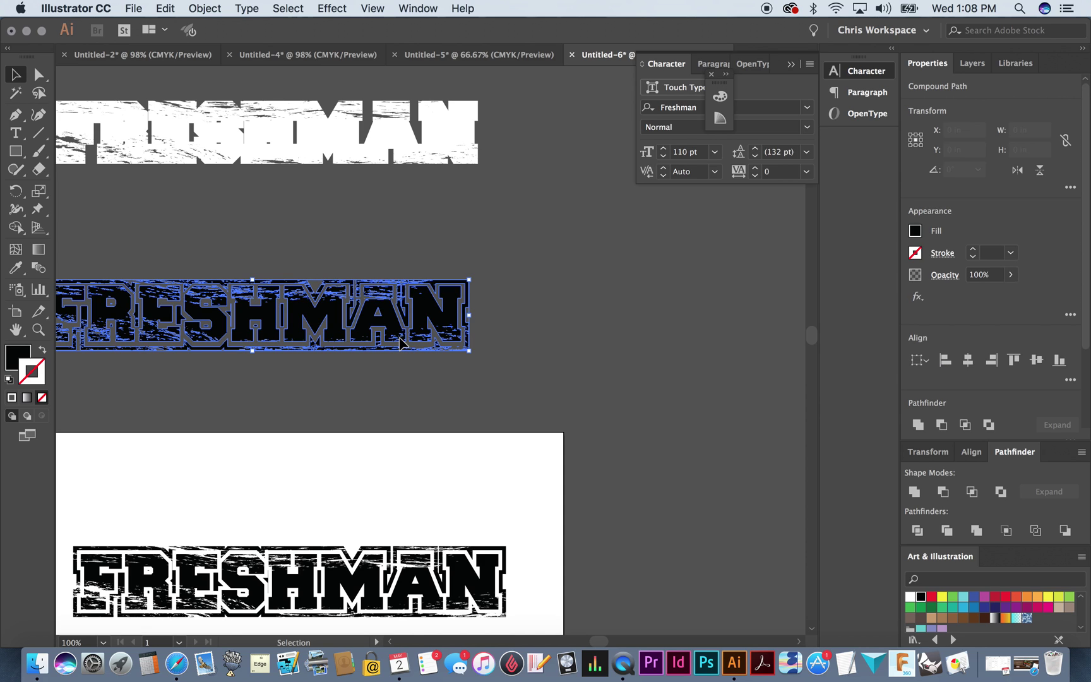
{"action": "left_click", "coordinate": [1036, 361]}
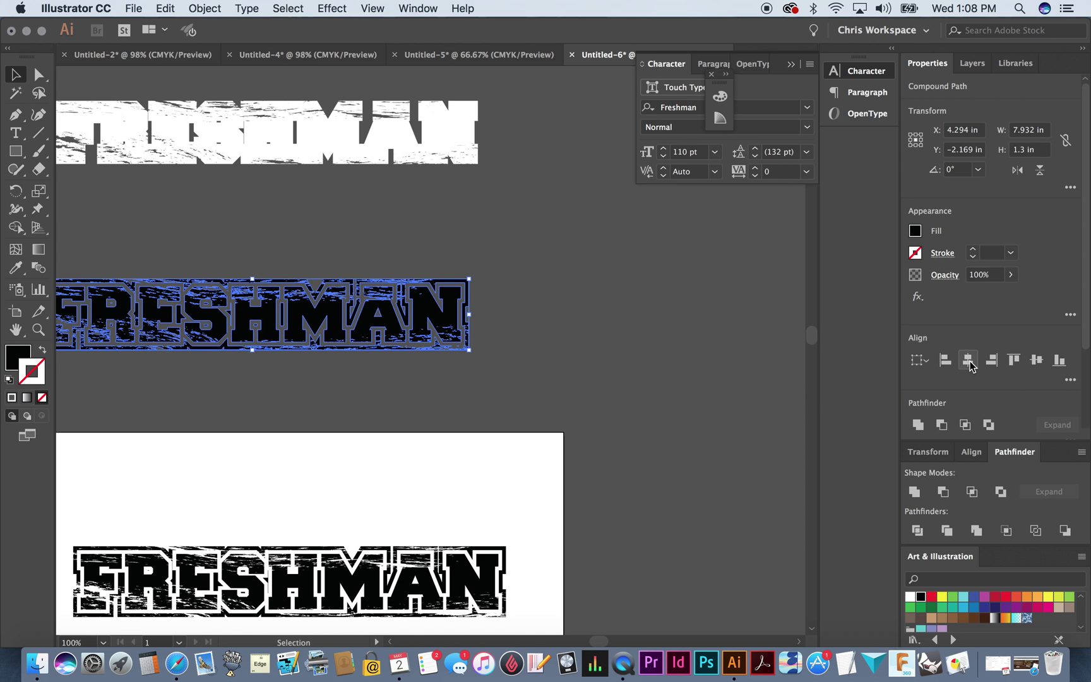
{"action": "left_click", "coordinate": [615, 297]}
- Move the distressed white layer over the assembled black lettering and align them all on their vertical and horizontal centres
{"action": "scroll", "coordinate": [593, 297], "scroll_direction": "left", "scroll_amount": 10}
{"action": "scroll", "coordinate": [593, 297], "scroll_direction": "down", "scroll_amount": 3}
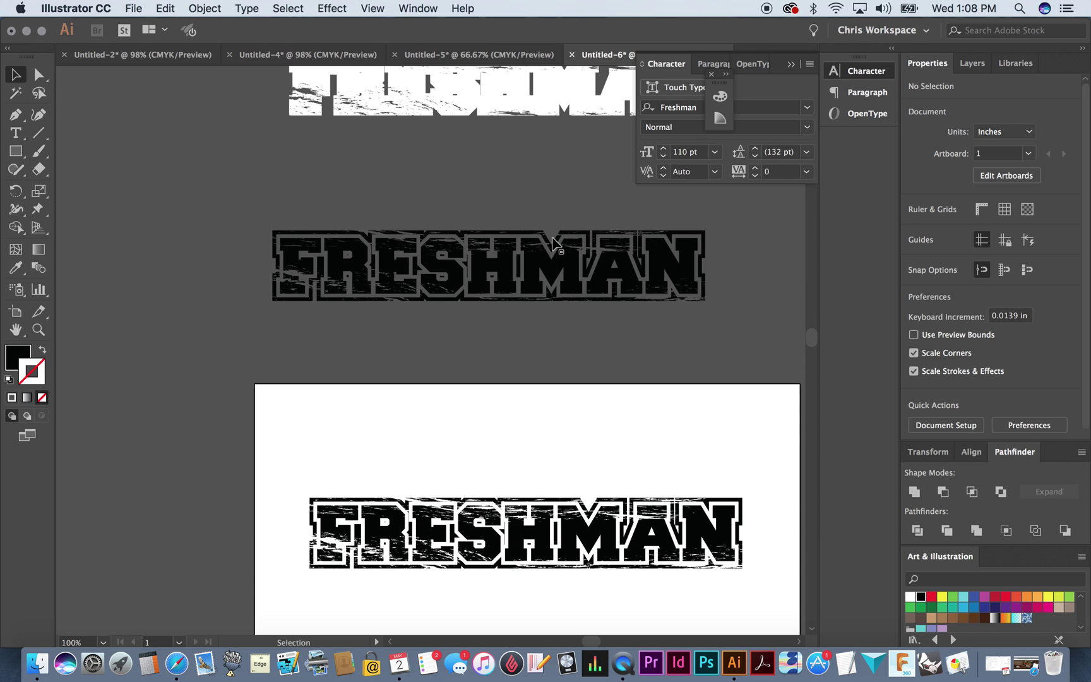
{"action": "scroll", "coordinate": [736, 312], "scroll_direction": "up", "scroll_amount": 4}
{"action": "scroll", "coordinate": [736, 312], "scroll_direction": "right", "scroll_amount": 6}
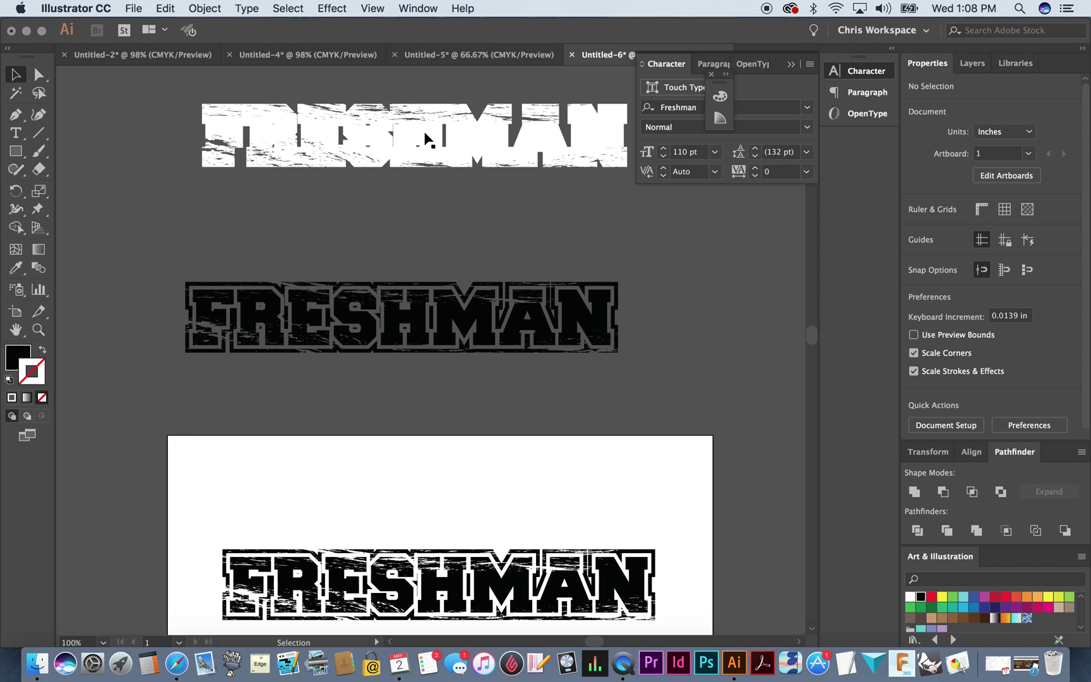
{"action": "left_click_drag", "start_coordinate": [414, 139], "coordinate": [397, 320]}
{"action": "left_click", "coordinate": [623, 249]}
{"action": "left_click", "coordinate": [593, 286]}
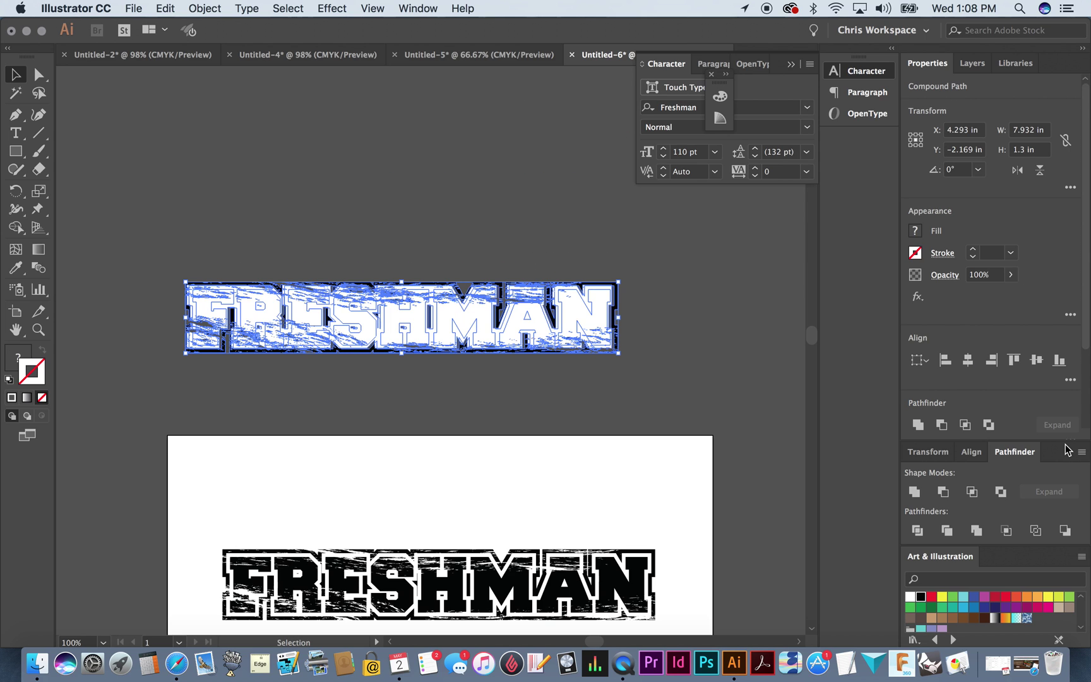
{"action": "left_click", "coordinate": [1035, 360]}
{"action": "left_click", "coordinate": [967, 361]}
{"action": "left_click", "coordinate": [650, 314]}
- Send the white layer to the back, behind the black lettering and outline
{"action": "left_click", "coordinate": [598, 318]}
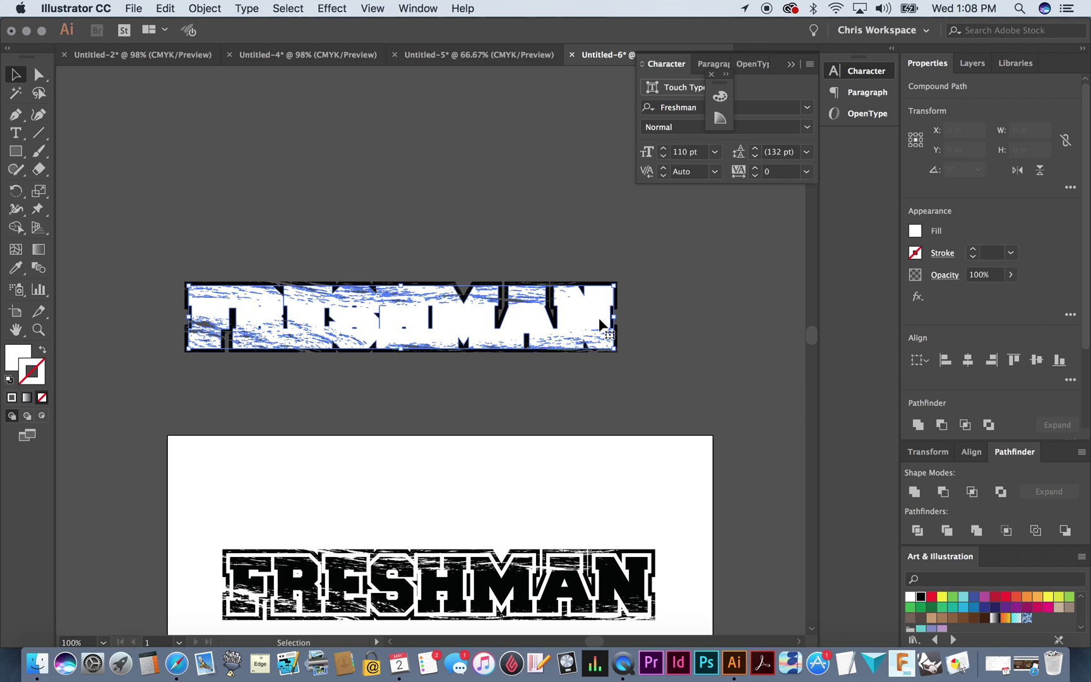
{"action": "key", "text": "super+shift+bracketleft"}
{"action": "left_click", "coordinate": [530, 174]}
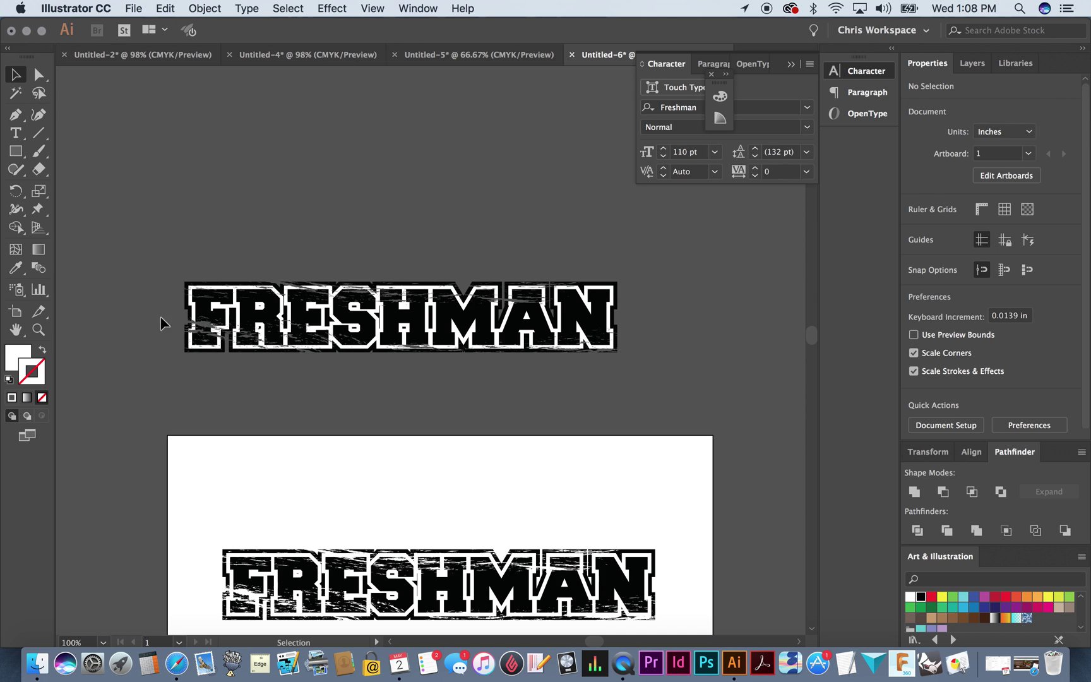
- Examine the cut-out chalk texture across the reassembled FRESHMAN letters at 400% magnification
{"action": "left_click", "coordinate": [38, 328]}
{"action": "left_click", "coordinate": [215, 332]}
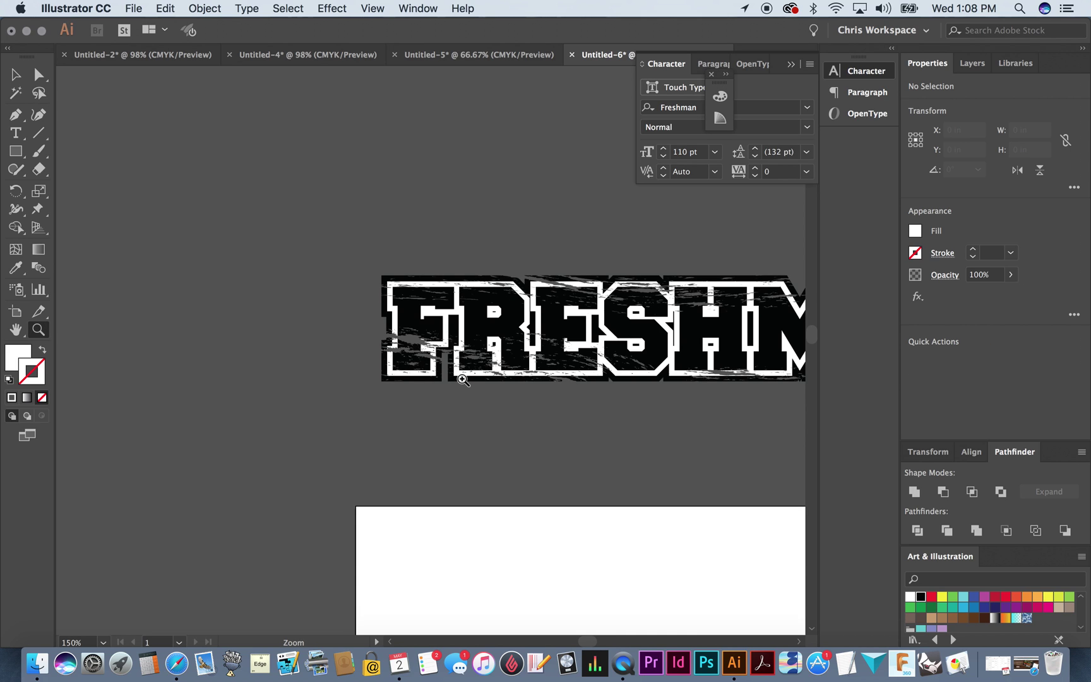
{"action": "left_click", "coordinate": [463, 380]}
{"action": "left_click", "coordinate": [402, 255]}
{"action": "left_click", "coordinate": [437, 372]}
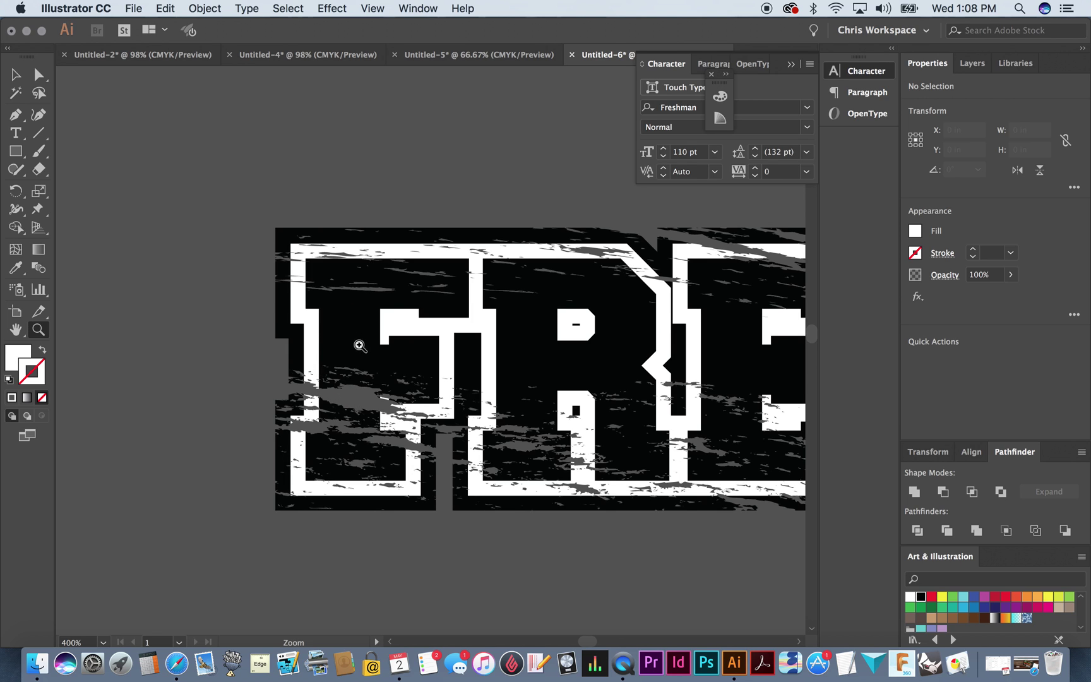
{"action": "scroll", "coordinate": [378, 386], "scroll_direction": "right", "scroll_amount": 10}
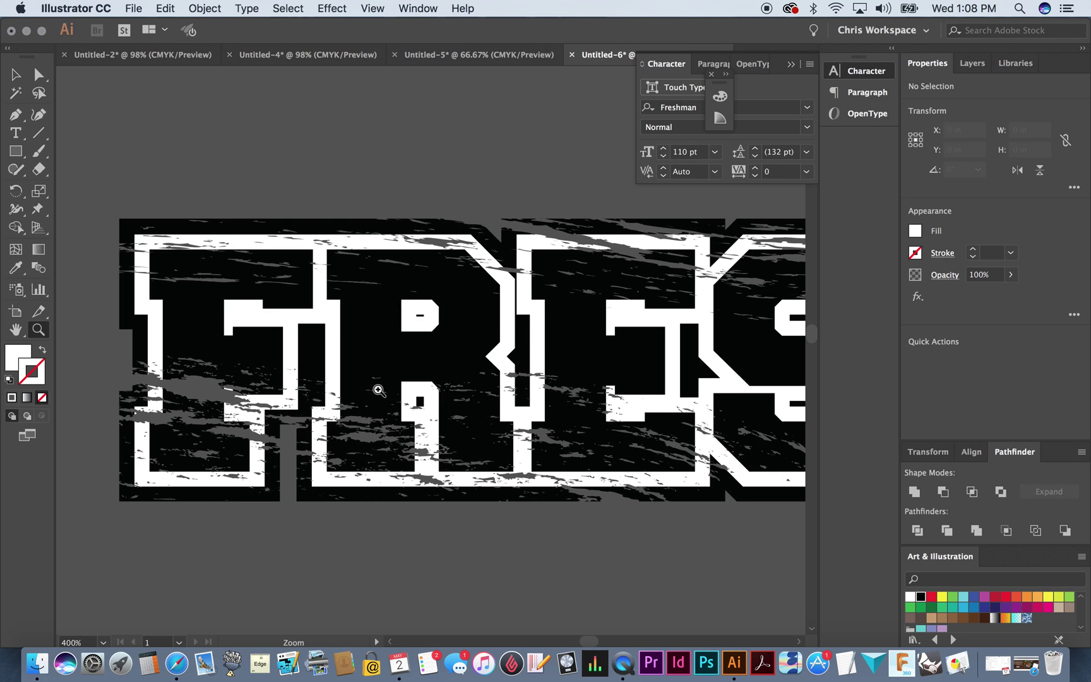
{"action": "scroll", "coordinate": [378, 390], "scroll_direction": "right", "scroll_amount": 3}
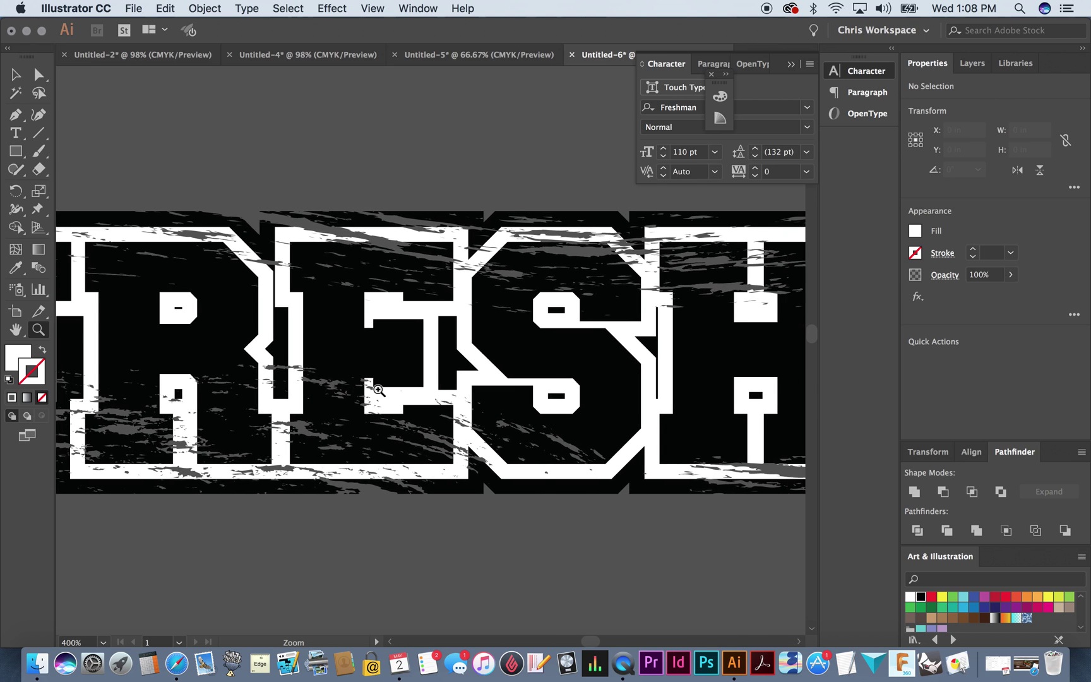